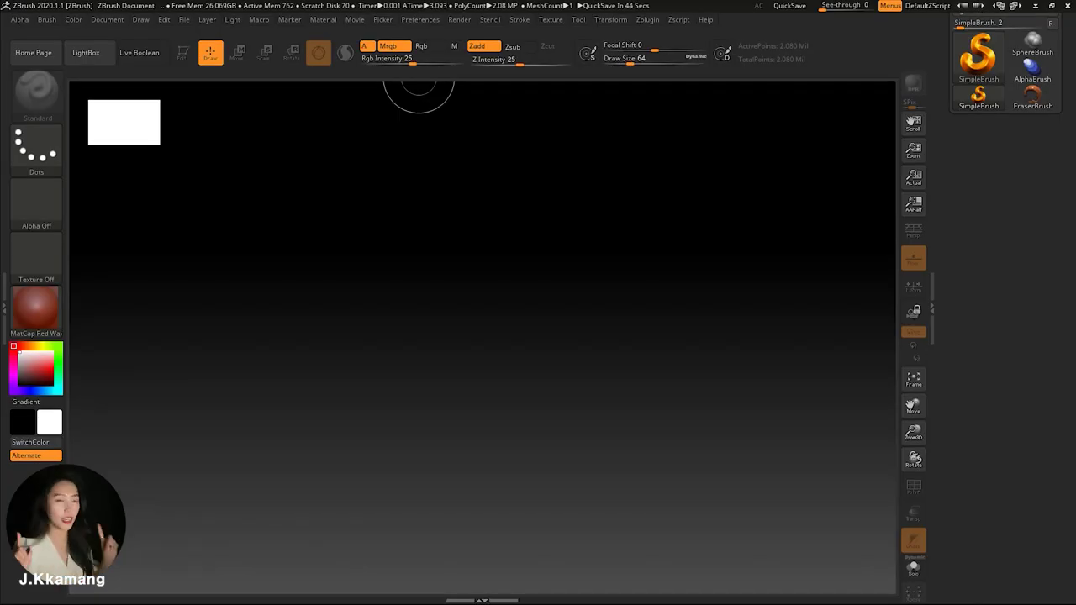
# Set the document background to flat grey
pyautogui.click(106, 20)
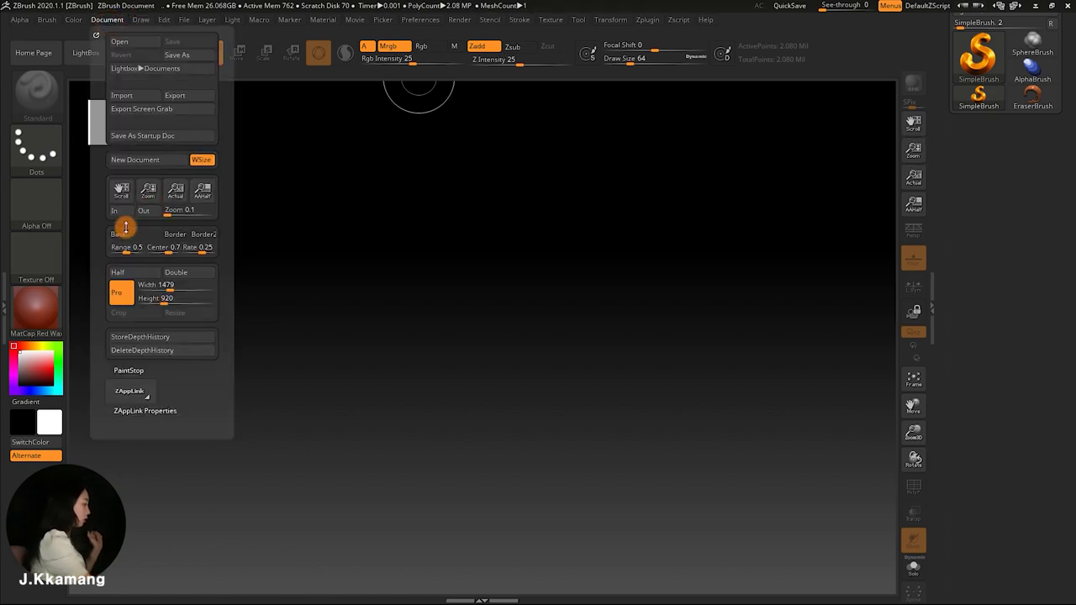
pyautogui.click(124, 232)
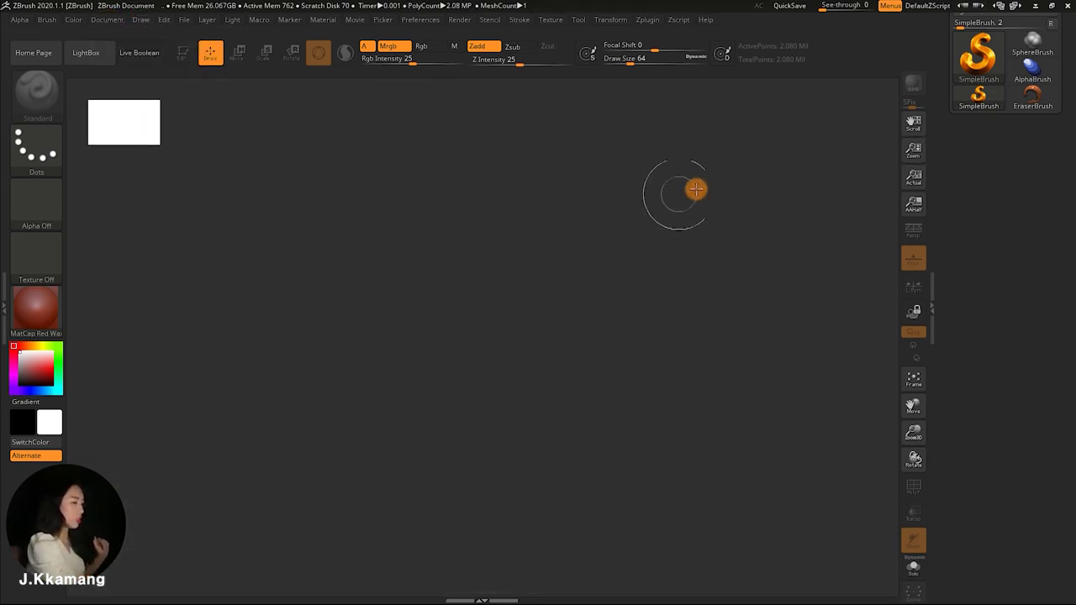
pyautogui.moveTo(967, 205); pyautogui.dragTo(975, 292)
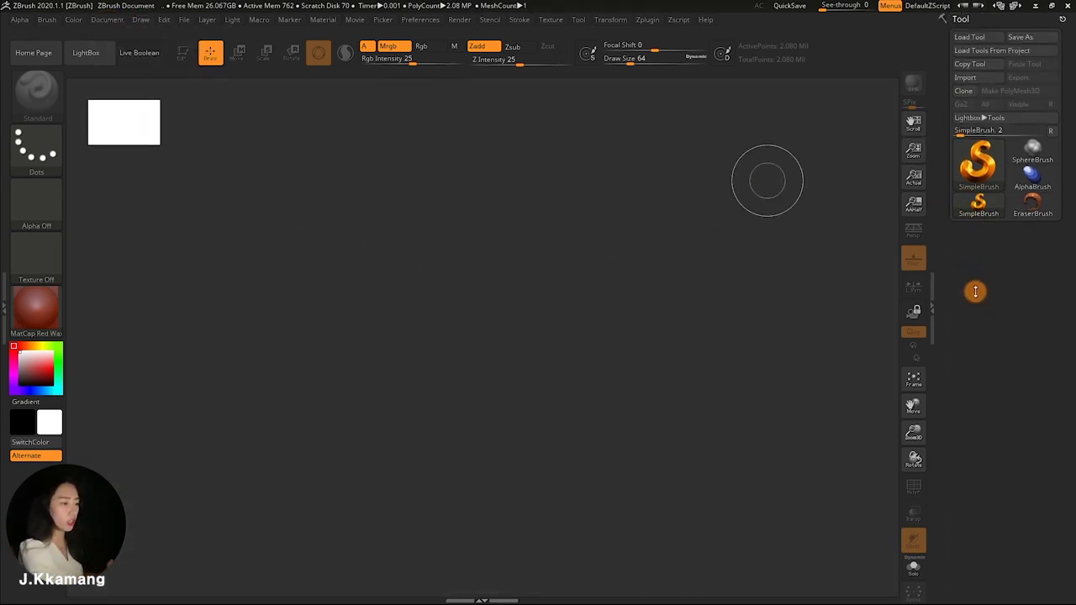
# Select the Cube3D tool and draw the cube onto the centre of the canvas
pyautogui.click(984, 163)
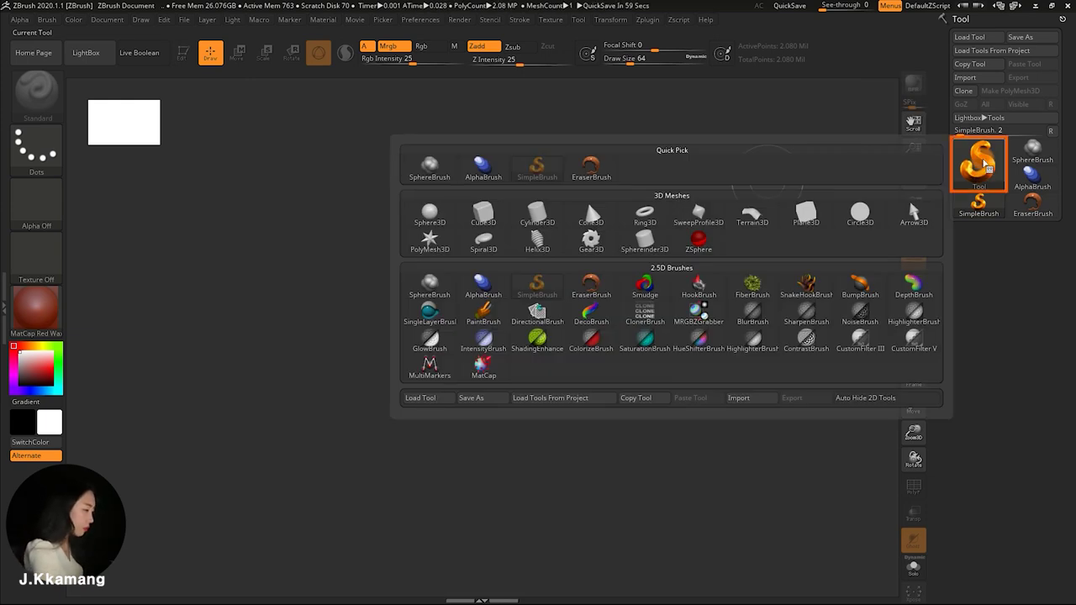
pyautogui.click(481, 209)
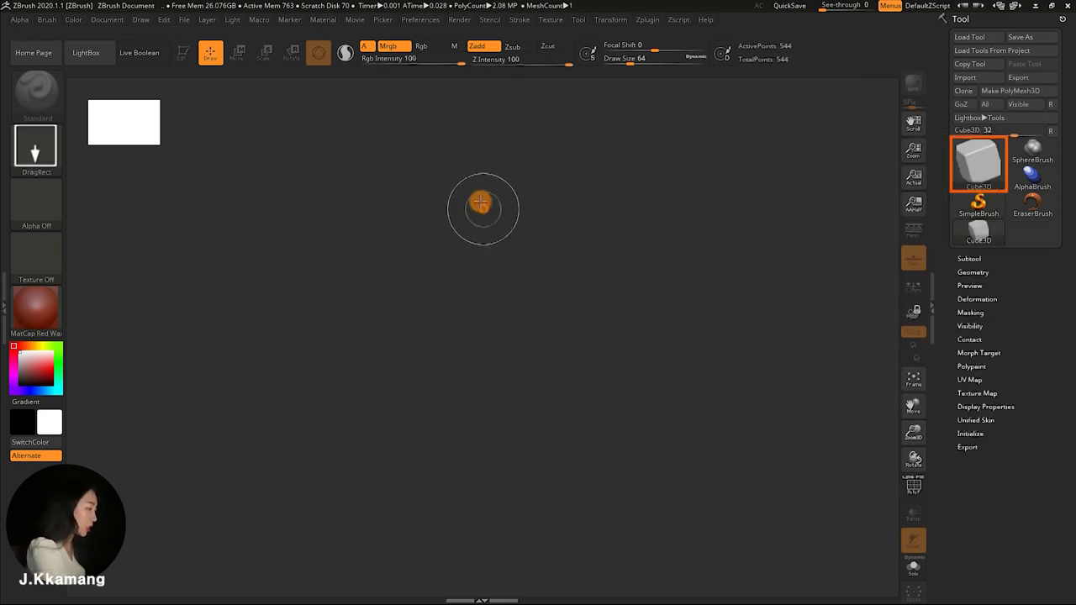
pyautogui.moveTo(509, 214); pyautogui.dragTo(492, 361)
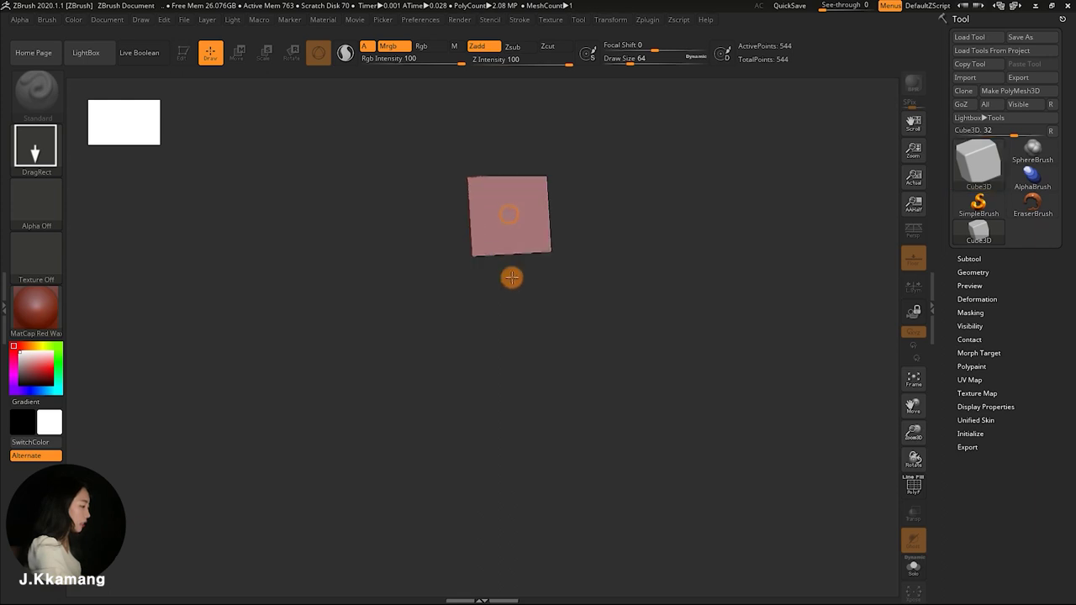
# Enter Edit mode, convert the cube to PolyMesh3D and rotate it to a front view
pyautogui.click(181, 53)
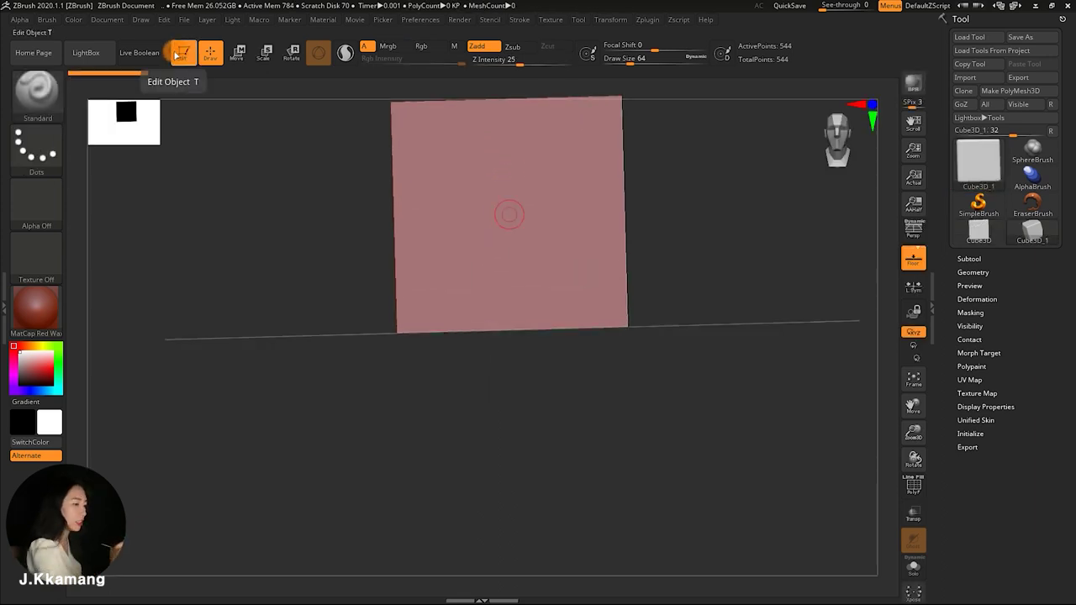
pyautogui.click(1017, 89)
pyautogui.keyDown('shift'); pyautogui.moveTo(715, 277); pyautogui.dragTo(669, 241); pyautogui.keyUp('shift')
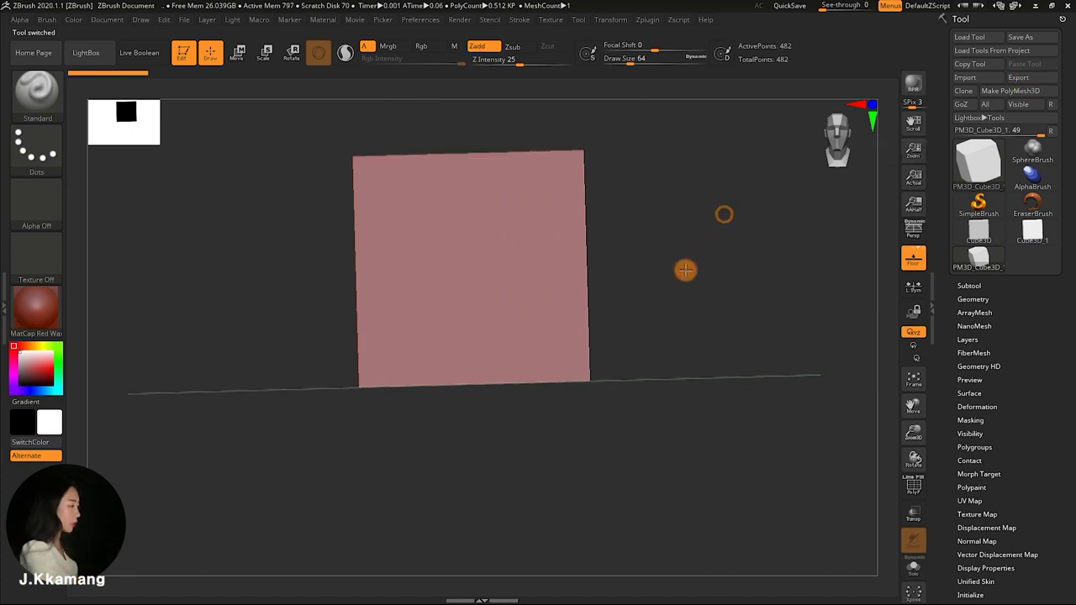
# Apply BasicMaterial to the cube and orbit to look down on it
pyautogui.click(36, 309)
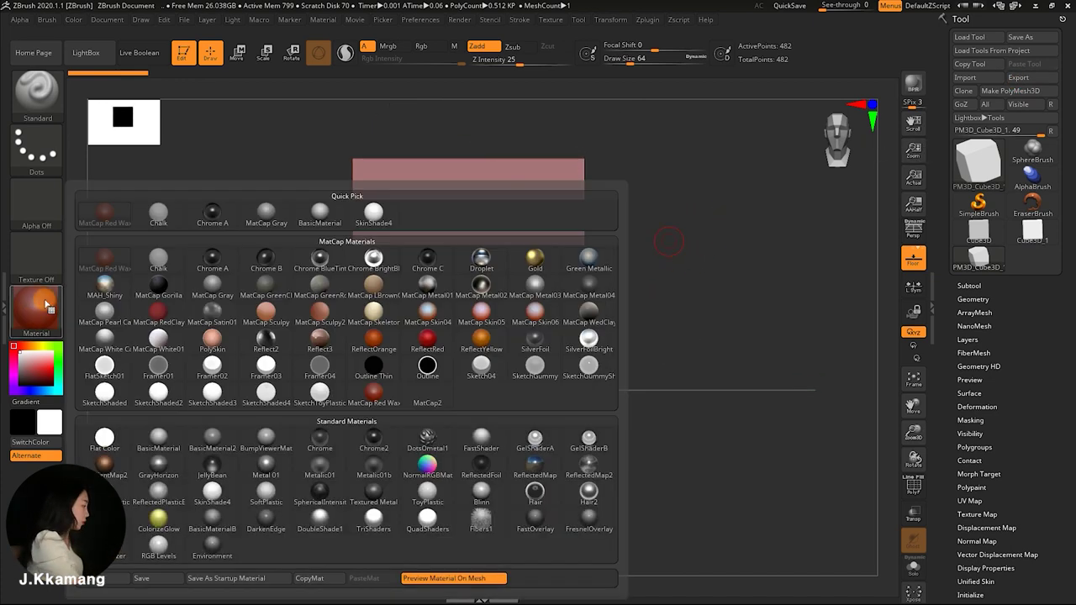
pyautogui.click(157, 435)
pyautogui.moveTo(157, 435)
pyautogui.mouseDown()
pyautogui.moveTo(691, 193)
pyautogui.moveTo(736, 201)
pyautogui.mouseUp()
pyautogui.moveTo(770, 243)
pyautogui.mouseDown()
pyautogui.moveTo(749, 233)
pyautogui.moveTo(692, 249)
pyautogui.moveTo(706, 246)
pyautogui.mouseUp()
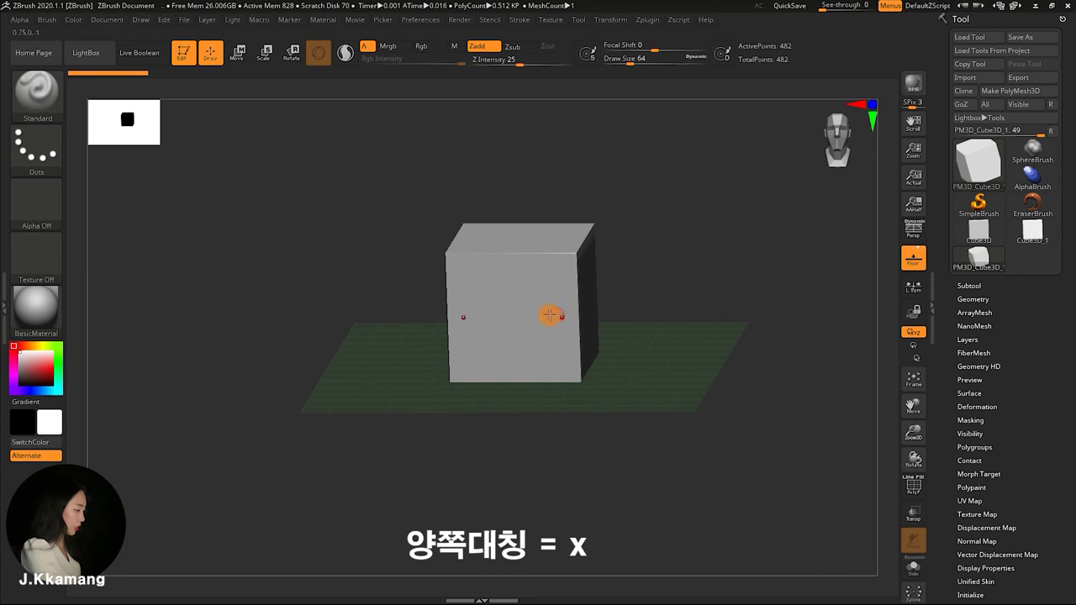
# Expand the Geometry options and subdivide the cube with Ctrl+D for rounder corners
pyautogui.scroll(-1, 985, 286)
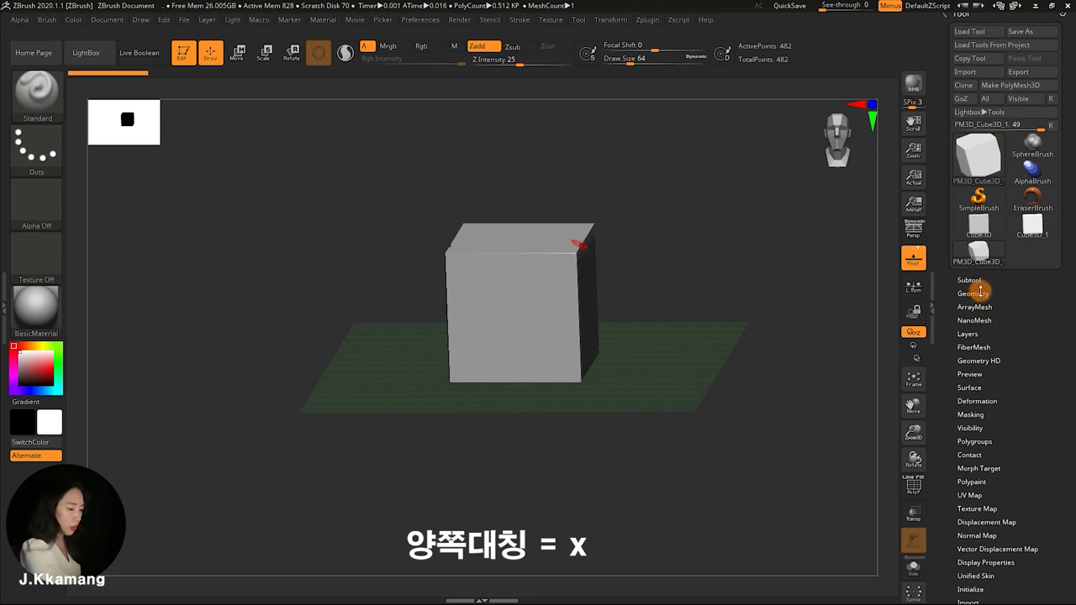
pyautogui.click(980, 291)
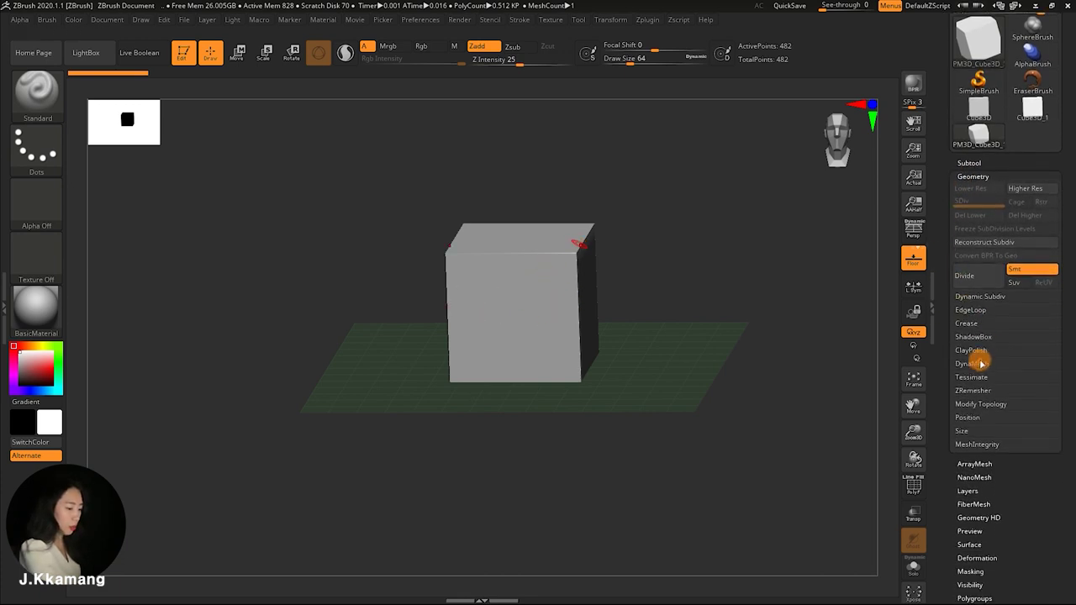
pyautogui.click(975, 363)
pyautogui.scroll(1, 937, 278)
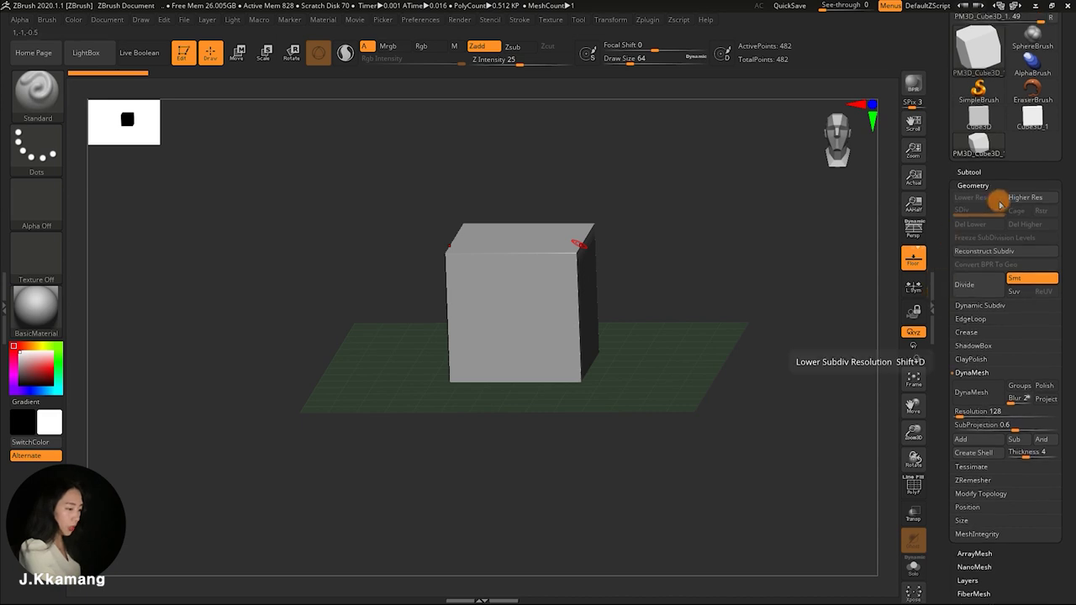
pyautogui.hotkey('ctrl', 'd')
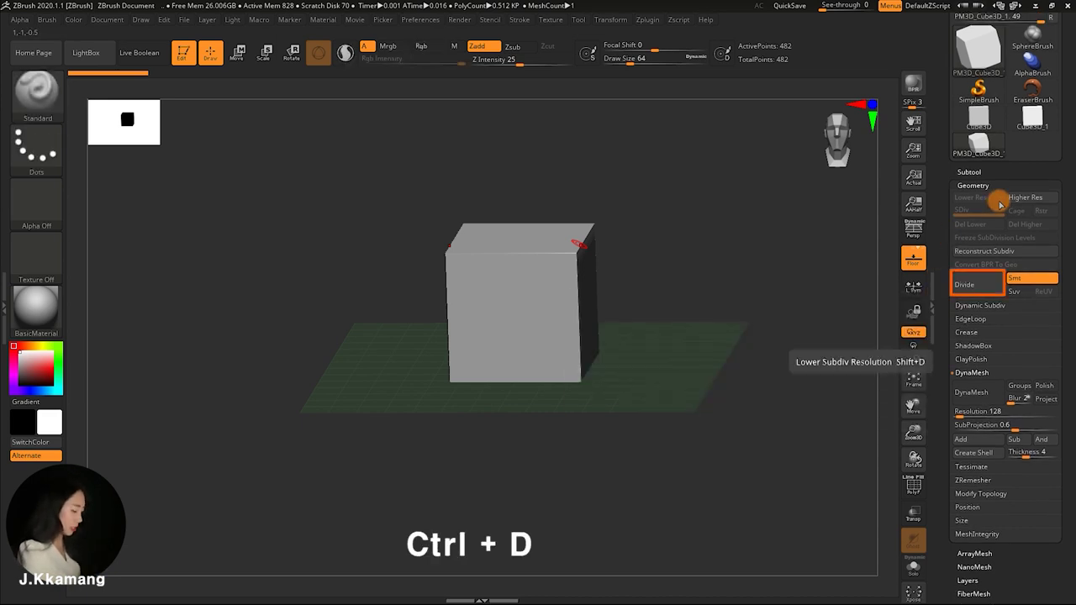
pyautogui.hotkey('ctrl', 'd')
pyautogui.hotkey('ctrl', 'd')
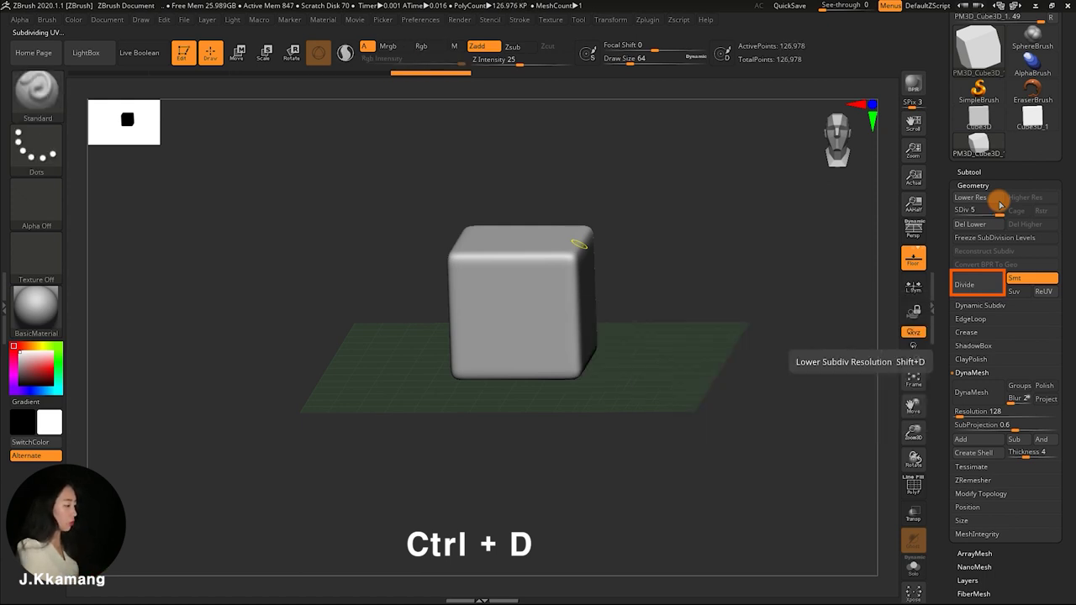
# Set Draw Size to 101 and orbit to a straight front view of the cube
pyautogui.keyDown('ctrl'); pyautogui.moveTo(667, 269); pyautogui.dragTo(694, 308, button='right'); pyautogui.keyUp('ctrl')
pyautogui.moveTo(596, 237)
pyautogui.mouseDown()
pyautogui.moveTo(555, 336)
pyautogui.moveTo(521, 376)
pyautogui.mouseUp()
pyautogui.hotkey('ctrl', 'z')
pyautogui.press('space')
pyautogui.moveTo(590, 266)
pyautogui.mouseDown()
pyautogui.moveTo(618, 267)
pyautogui.moveTo(588, 269)
pyautogui.mouseUp()
pyautogui.hotkey('ctrl', 'z')
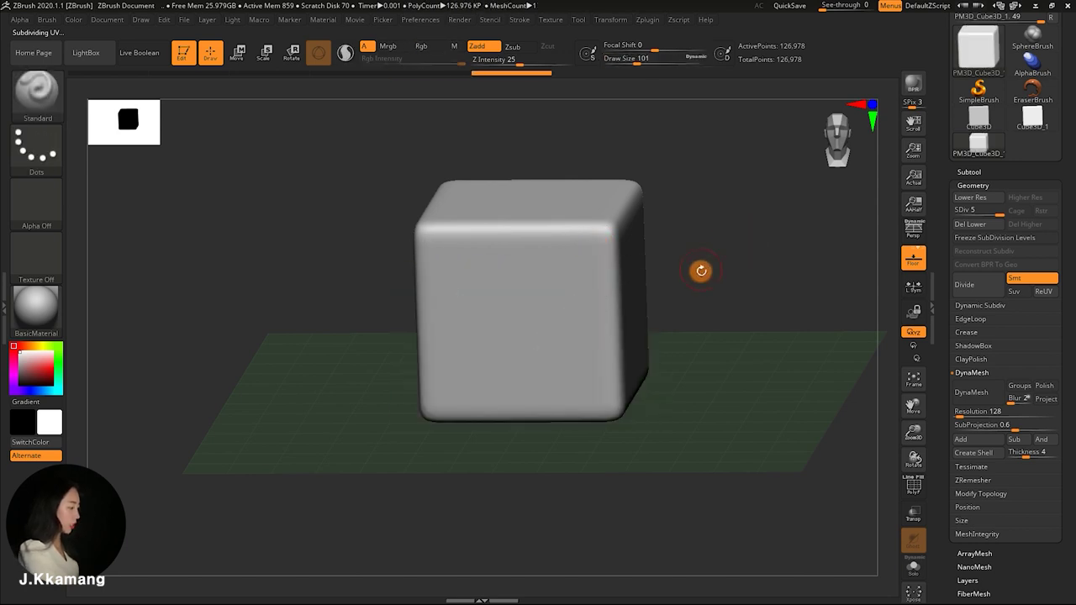
pyautogui.moveTo(702, 270)
pyautogui.keyDown('shift'); pyautogui.mouseDown()
pyautogui.moveTo(645, 272)
pyautogui.moveTo(671, 265)
pyautogui.moveTo(685, 237)
pyautogui.mouseUp(); pyautogui.keyUp('shift')
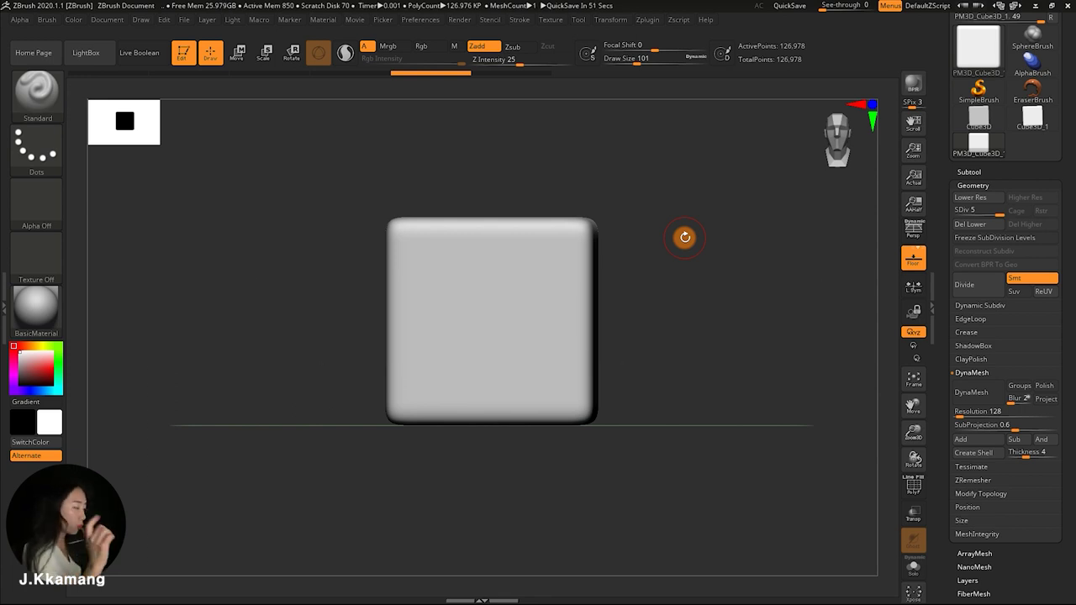
# Mask two symmetric oval eye shapes on the cube's front face
pyautogui.press('ctrl')
pyautogui.moveTo(548, 270)
pyautogui.keyDown('ctrl'); pyautogui.mouseDown()
pyautogui.moveTo(554, 283)
pyautogui.moveTo(527, 275)
pyautogui.moveTo(555, 297)
pyautogui.moveTo(514, 284)
pyautogui.moveTo(549, 306)
pyautogui.mouseUp(); pyautogui.keyUp('ctrl')
pyautogui.keyDown('ctrl'); pyautogui.moveTo(525, 264); pyautogui.dragTo(558, 252, button='right'); pyautogui.keyUp('ctrl')
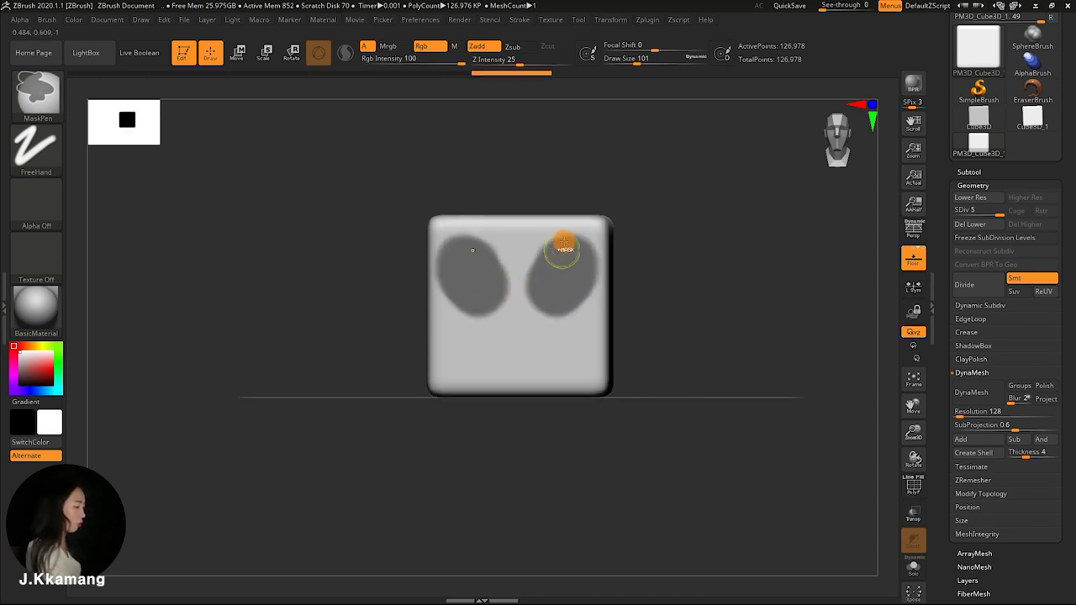
# Raise Draw Size to 212, face the cube frontally, and start a ridge between the eyes
pyautogui.press('space')
pyautogui.moveTo(689, 211)
pyautogui.mouseDown()
pyautogui.moveTo(685, 254)
pyautogui.moveTo(557, 262)
pyautogui.mouseUp()
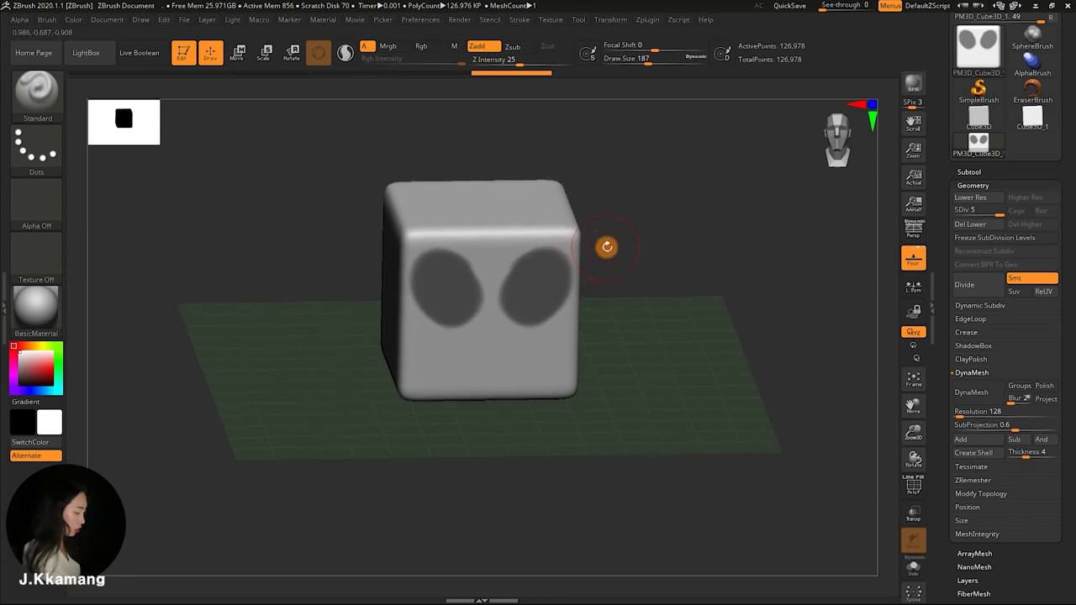
pyautogui.moveTo(657, 240)
pyautogui.mouseDown()
pyautogui.moveTo(648, 238)
pyautogui.moveTo(648, 276)
pyautogui.moveTo(652, 253)
pyautogui.moveTo(562, 232)
pyautogui.mouseUp()
pyautogui.press('space')
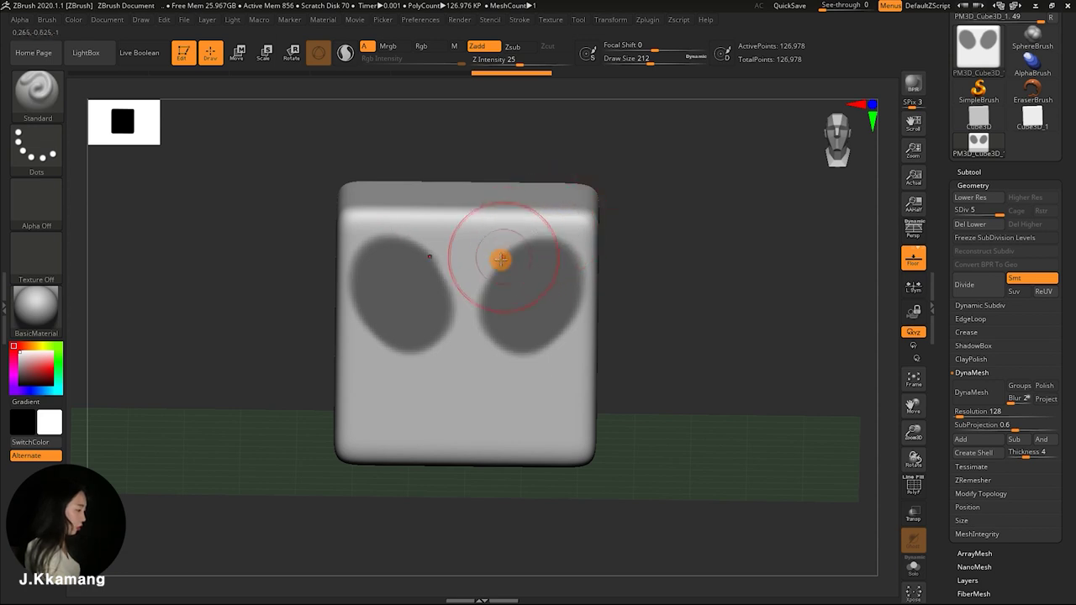
pyautogui.moveTo(546, 224)
pyautogui.mouseDown()
pyautogui.moveTo(480, 284)
pyautogui.moveTo(598, 268)
pyautogui.moveTo(507, 355)
pyautogui.moveTo(531, 232)
pyautogui.mouseUp()
# Sculpt raised rims around both eye ovals and a bridge between them, checking from several angles
pyautogui.moveTo(530, 233)
pyautogui.mouseDown(button='right')
pyautogui.moveTo(541, 362)
pyautogui.moveTo(497, 286)
pyautogui.mouseUp(button='right')
pyautogui.moveTo(497, 286)
pyautogui.mouseDown()
pyautogui.moveTo(493, 272)
pyautogui.moveTo(480, 308)
pyautogui.mouseUp()
pyautogui.moveTo(687, 187); pyautogui.dragTo(671, 173)
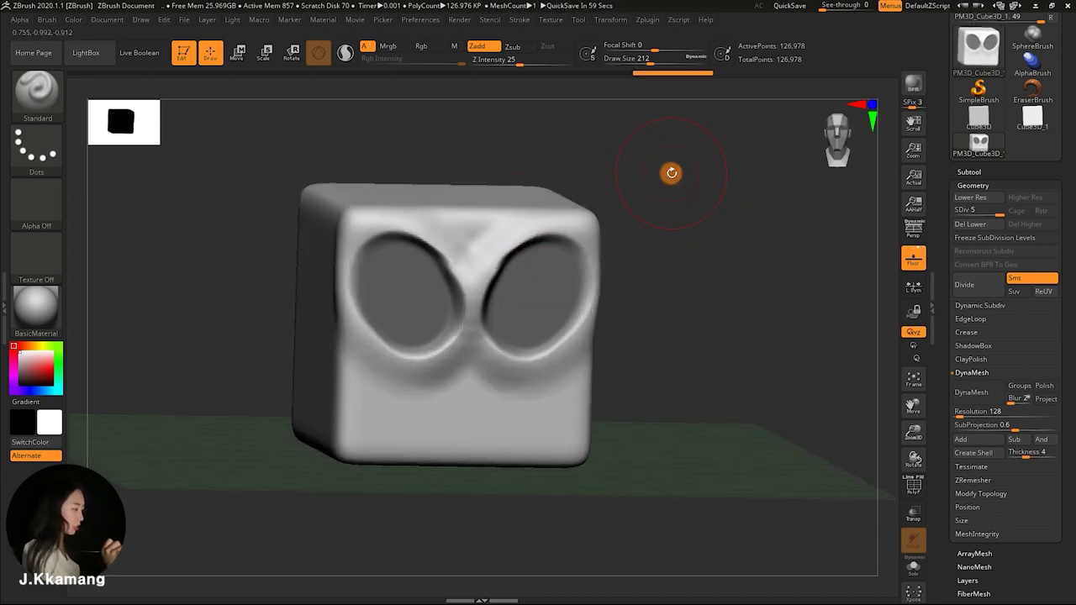
pyautogui.moveTo(644, 238)
pyautogui.mouseDown()
pyautogui.moveTo(562, 199)
pyautogui.moveTo(655, 281)
pyautogui.moveTo(493, 252)
pyautogui.mouseUp()
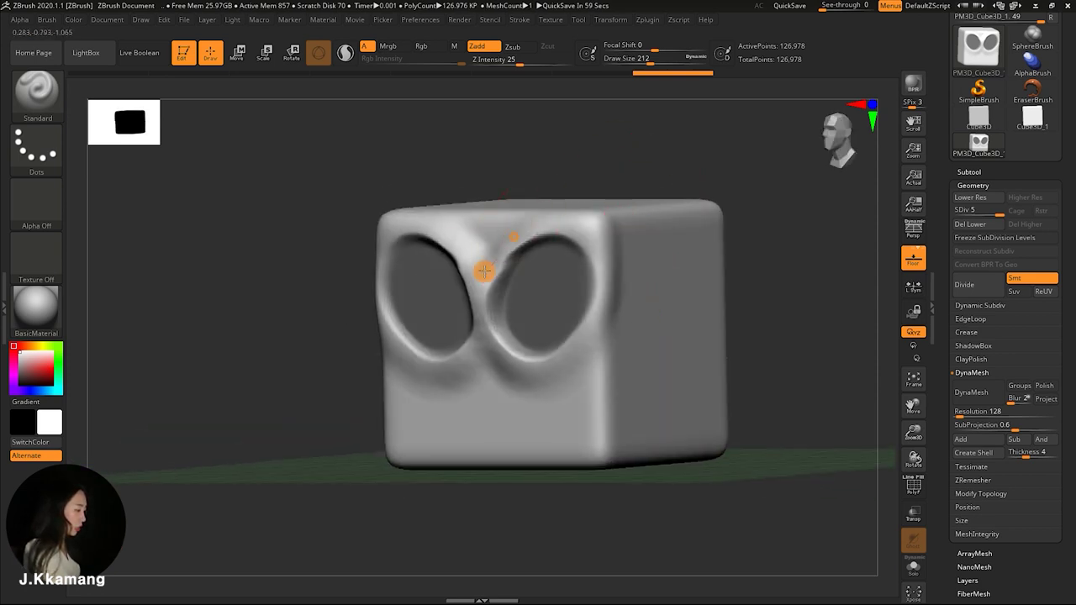
pyautogui.moveTo(744, 164); pyautogui.dragTo(781, 218)
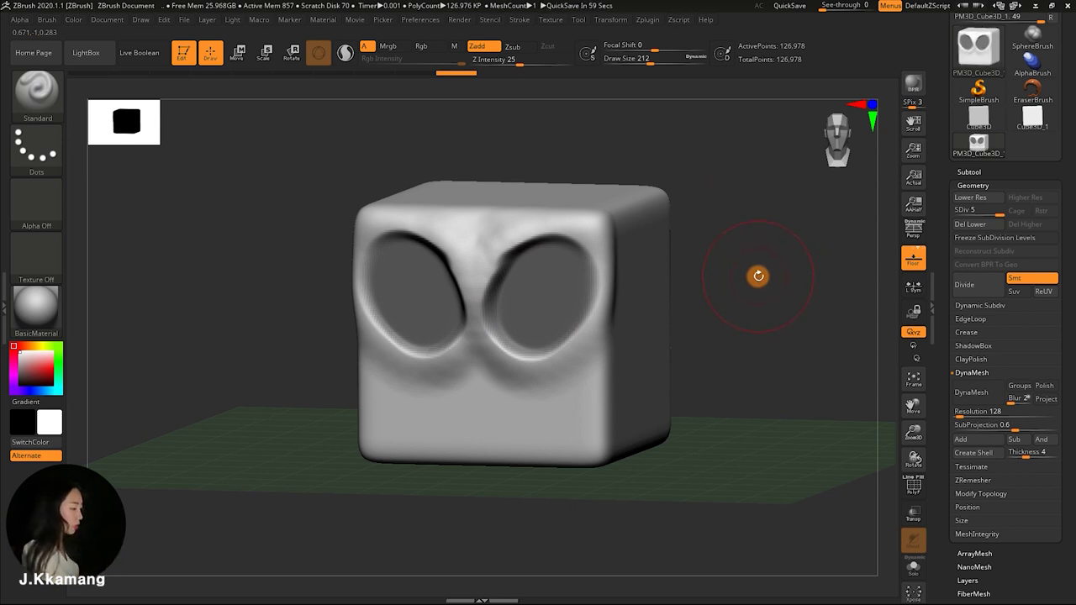
pyautogui.moveTo(720, 224)
pyautogui.mouseDown()
pyautogui.moveTo(723, 238)
pyautogui.moveTo(665, 267)
pyautogui.moveTo(694, 257)
pyautogui.moveTo(686, 233)
pyautogui.mouseUp()
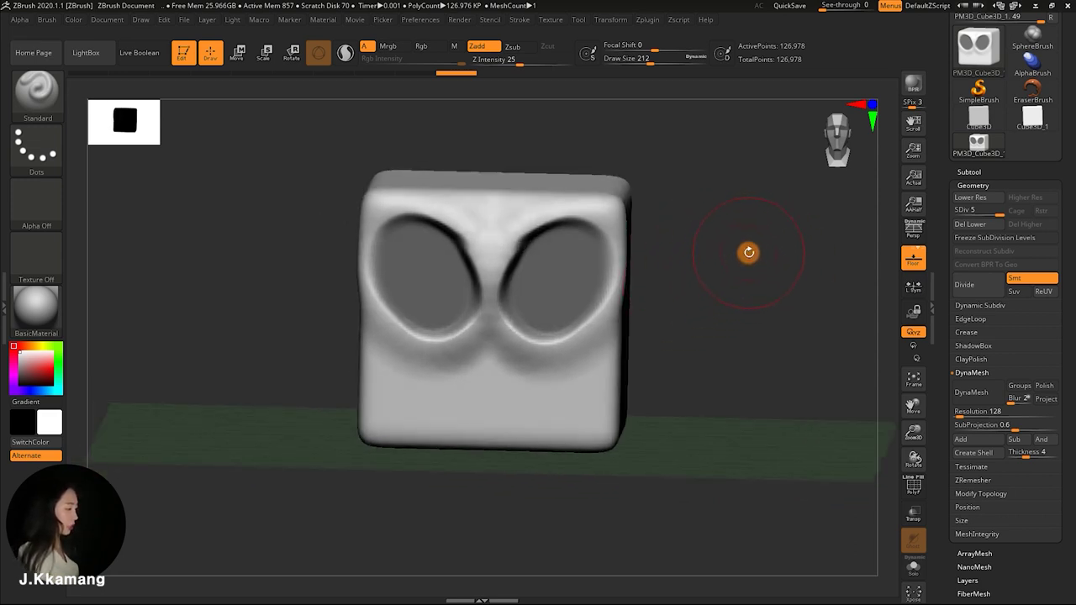
pyautogui.press('ctrl')
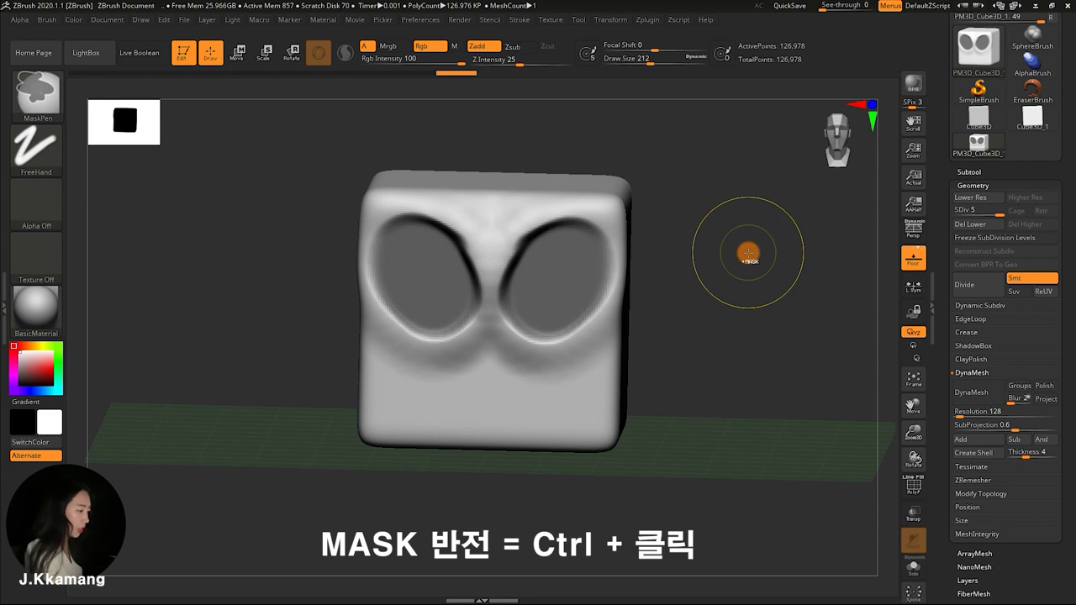
# Invert the mask so only the eyes are free and bulge both eyes outward
pyautogui.keyDown('ctrl'); pyautogui.click(721, 214); pyautogui.keyUp('ctrl')
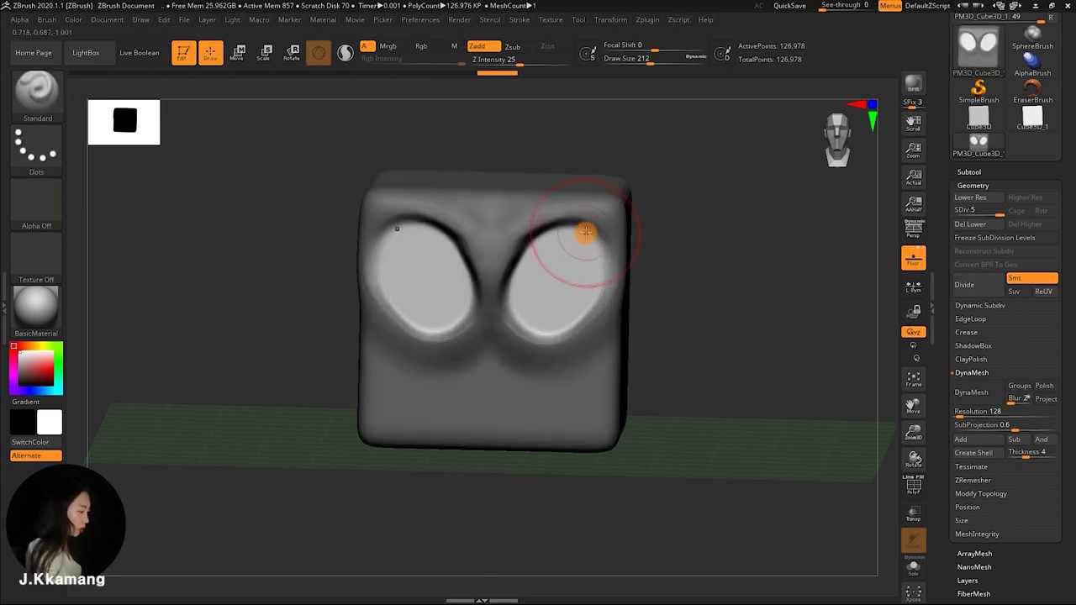
pyautogui.moveTo(591, 233)
pyautogui.mouseDown()
pyautogui.moveTo(564, 241)
pyautogui.moveTo(560, 297)
pyautogui.moveTo(567, 238)
pyautogui.moveTo(526, 307)
pyautogui.moveTo(550, 260)
pyautogui.mouseUp()
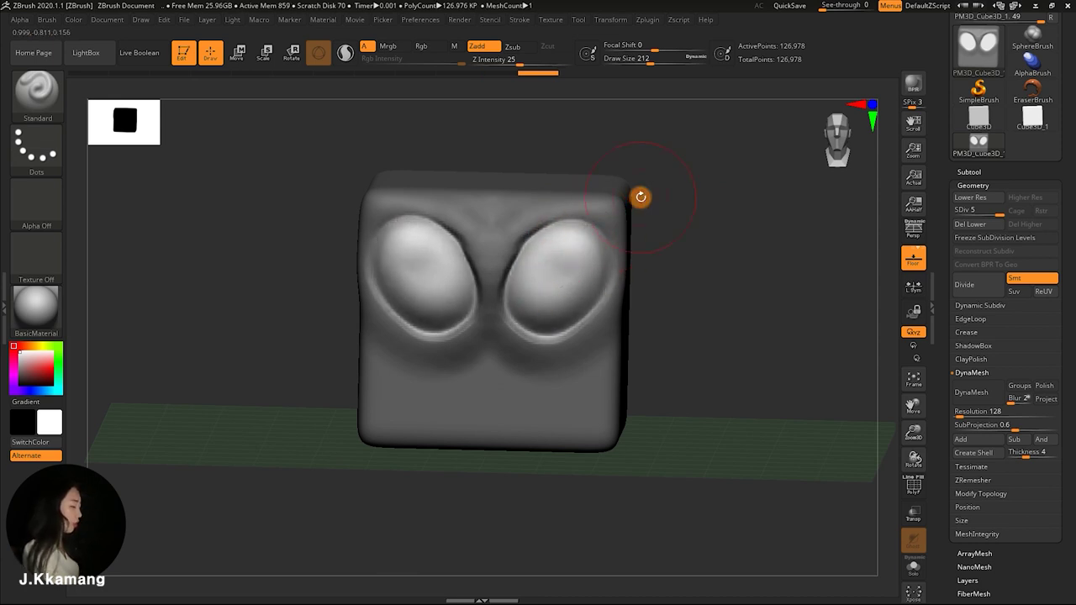
pyautogui.moveTo(640, 197); pyautogui.dragTo(706, 233)
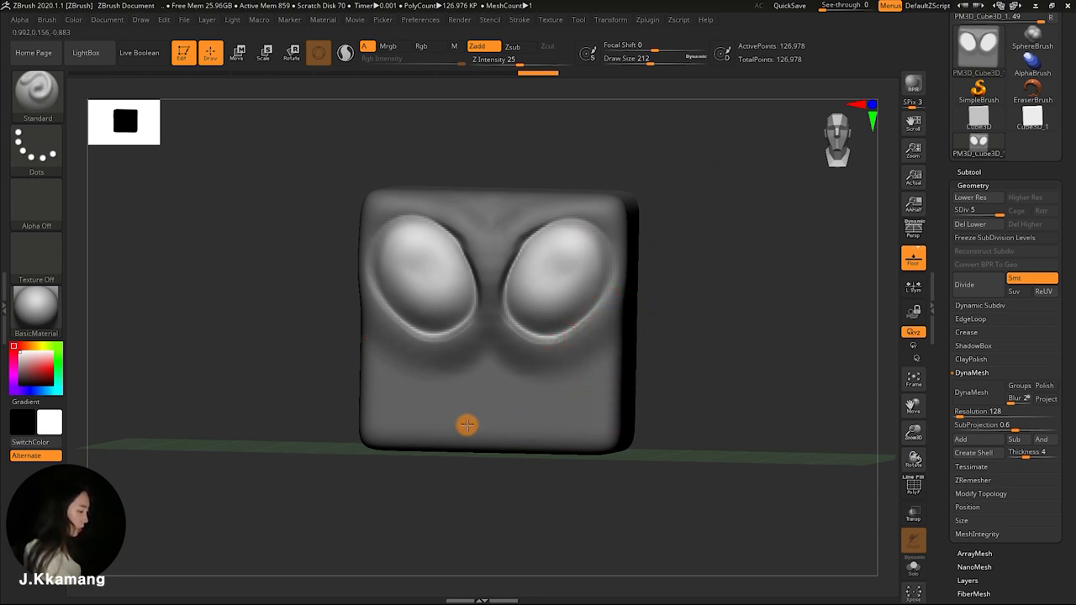
pyautogui.keyDown('alt'); pyautogui.moveTo(709, 312); pyautogui.dragTo(612, 266); pyautogui.keyUp('alt')
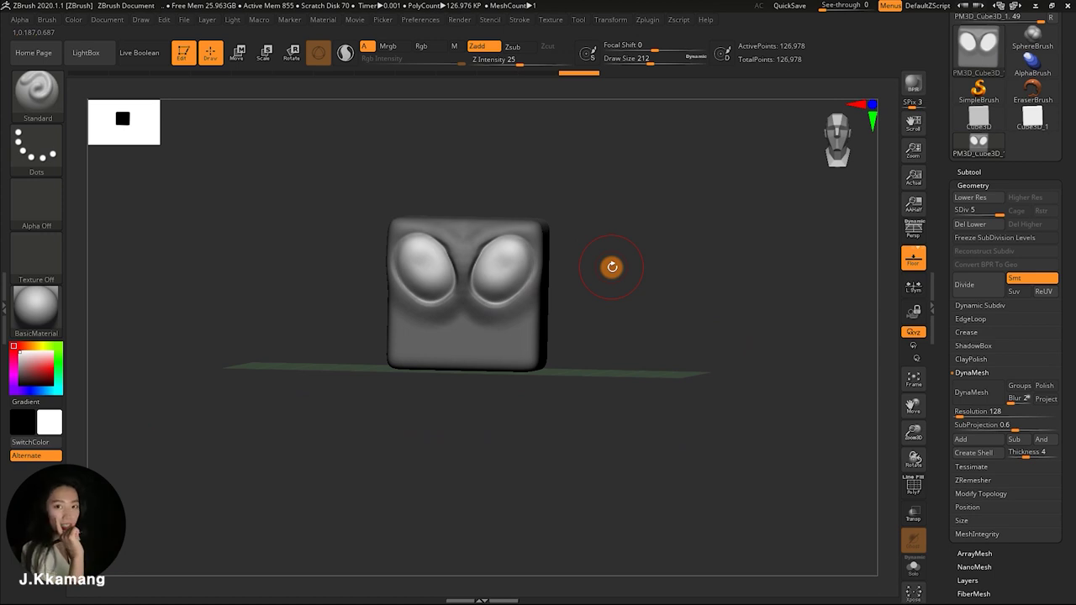
pyautogui.moveTo(644, 236)
pyautogui.keyDown('alt'); pyautogui.mouseDown()
pyautogui.moveTo(603, 252)
pyautogui.moveTo(641, 253)
pyautogui.moveTo(650, 266)
pyautogui.moveTo(645, 250)
pyautogui.mouseUp(); pyautogui.keyUp('alt')
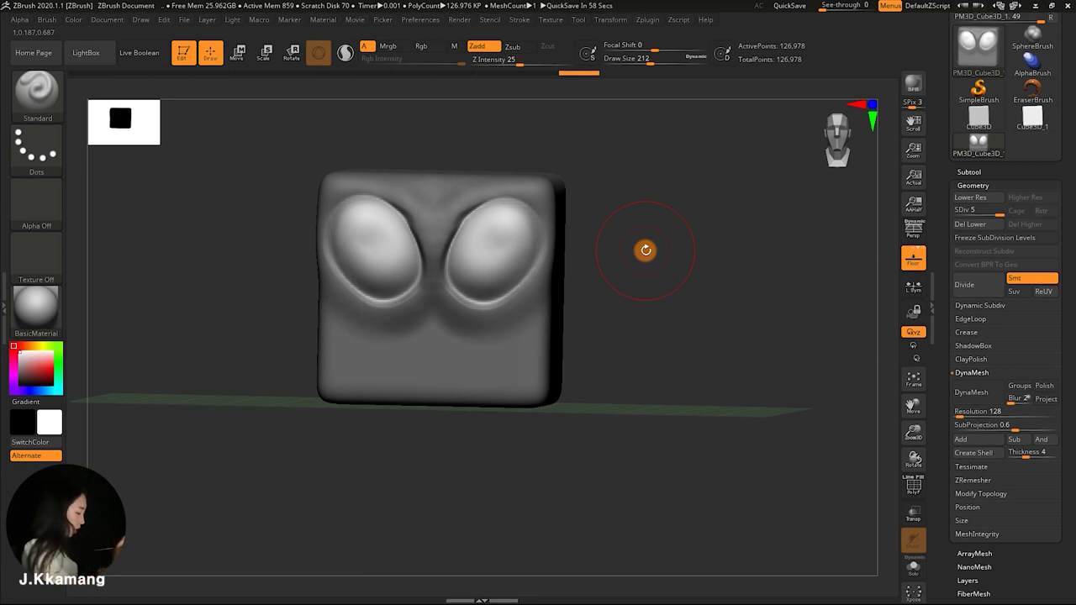
pyautogui.press('ctrl')
pyautogui.keyDown('ctrl'); pyautogui.moveTo(633, 169); pyautogui.dragTo(780, 240); pyautogui.keyUp('ctrl')
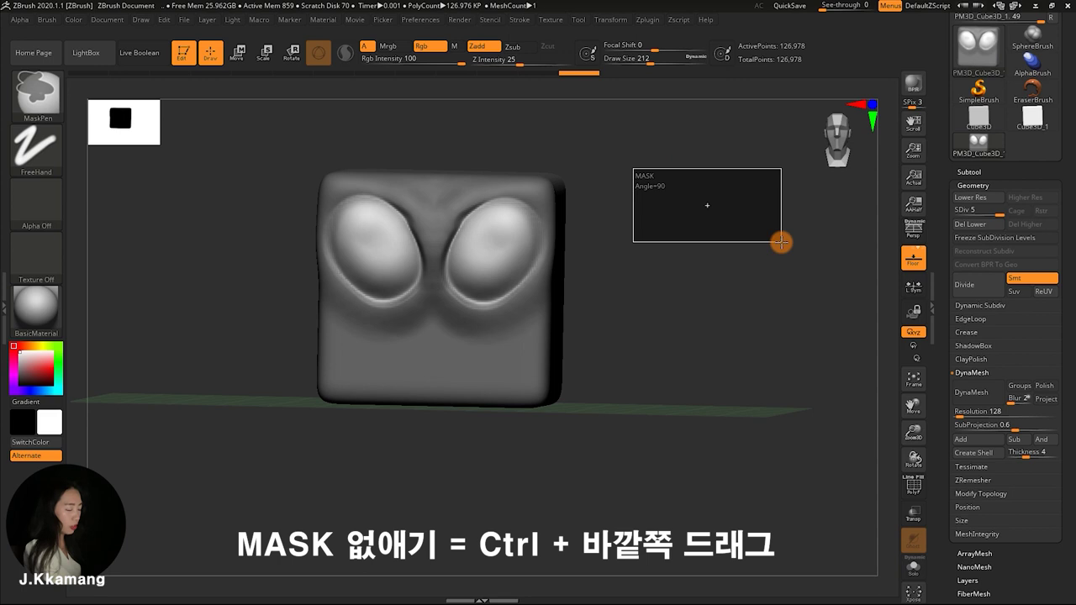
pyautogui.keyDown('ctrl'); pyautogui.moveTo(781, 242); pyautogui.dragTo(785, 238); pyautogui.keyUp('ctrl')
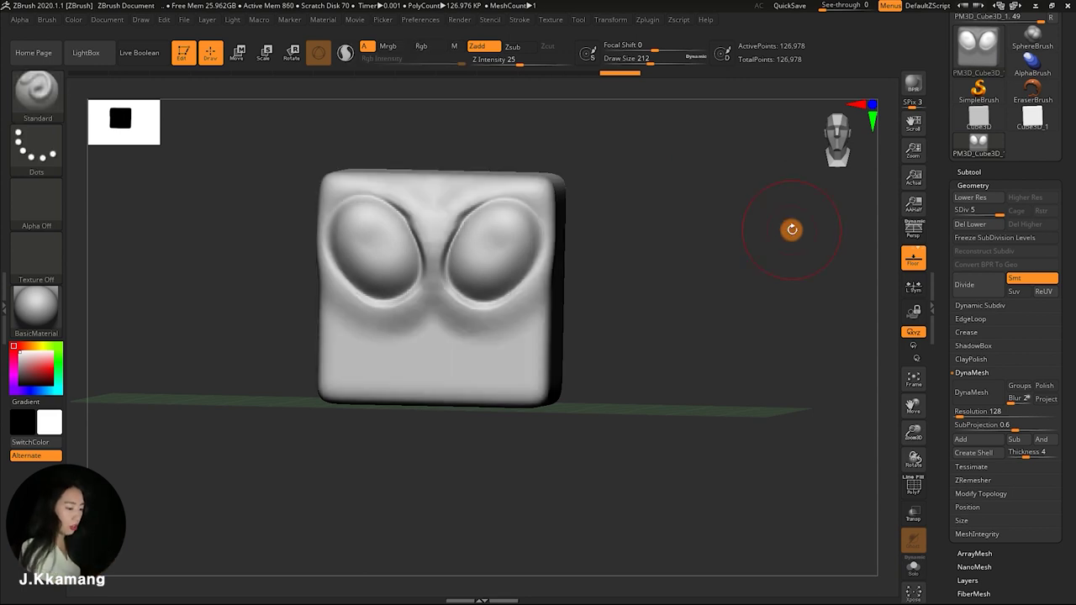
pyautogui.click(959, 417)
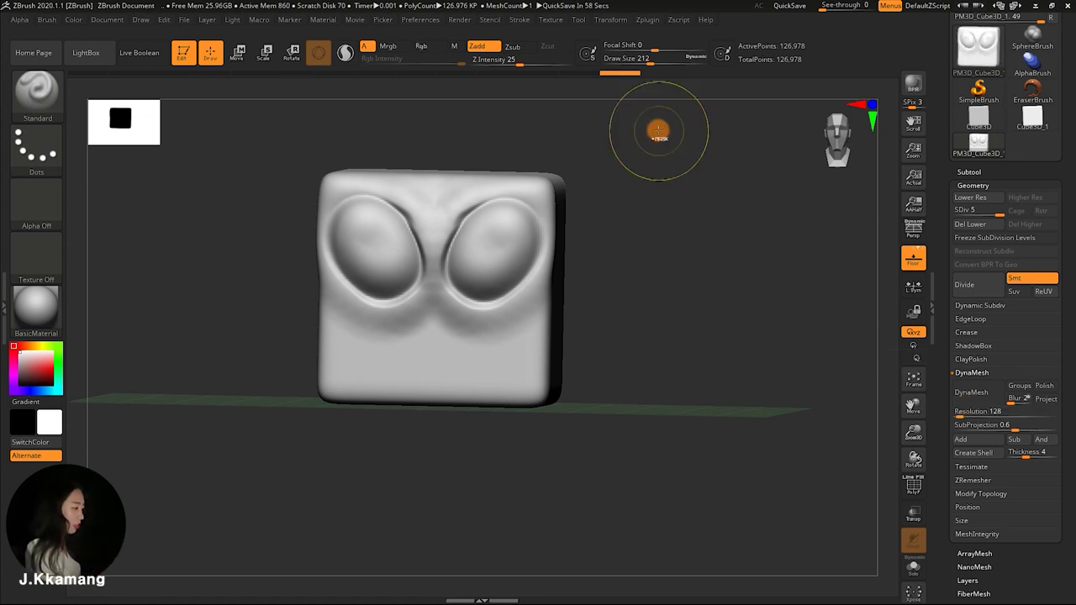
pyautogui.keyDown('ctrl'); pyautogui.moveTo(626, 138); pyautogui.dragTo(446, 243); pyautogui.keyUp('ctrl')
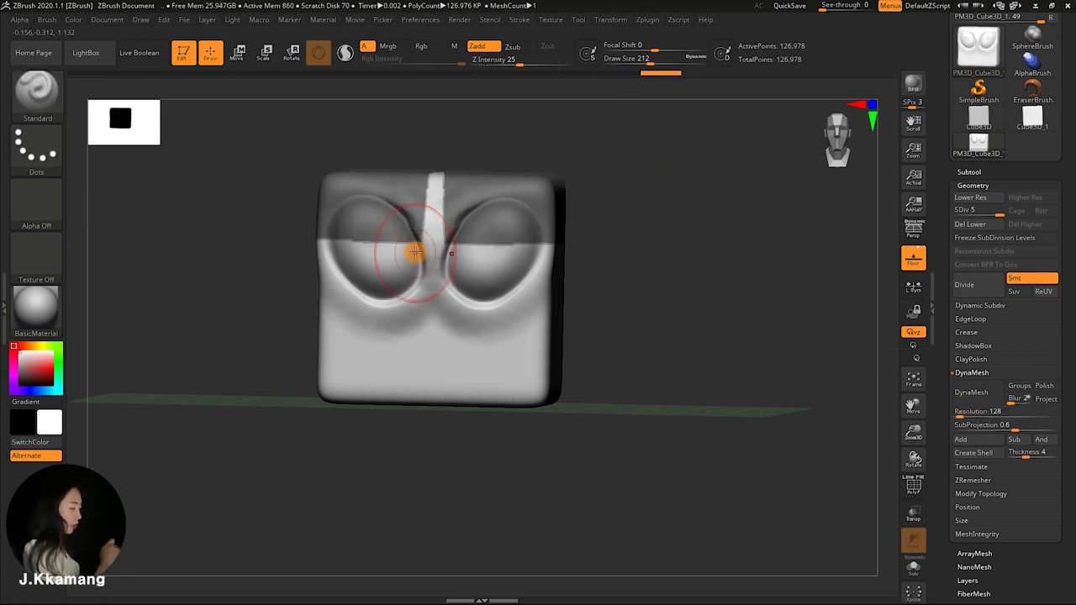
pyautogui.keyDown('ctrl'); pyautogui.moveTo(618, 175); pyautogui.dragTo(810, 248); pyautogui.keyUp('ctrl')
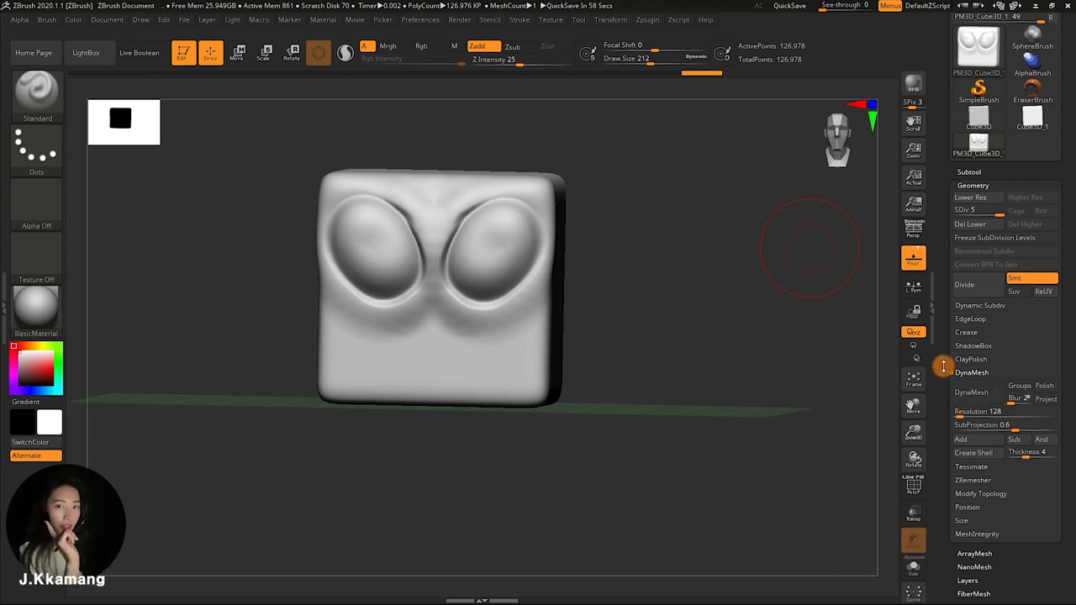
pyautogui.moveTo(817, 244)
pyautogui.mouseDown()
pyautogui.moveTo(617, 216)
pyautogui.moveTo(712, 206)
pyautogui.moveTo(648, 180)
pyautogui.mouseUp()
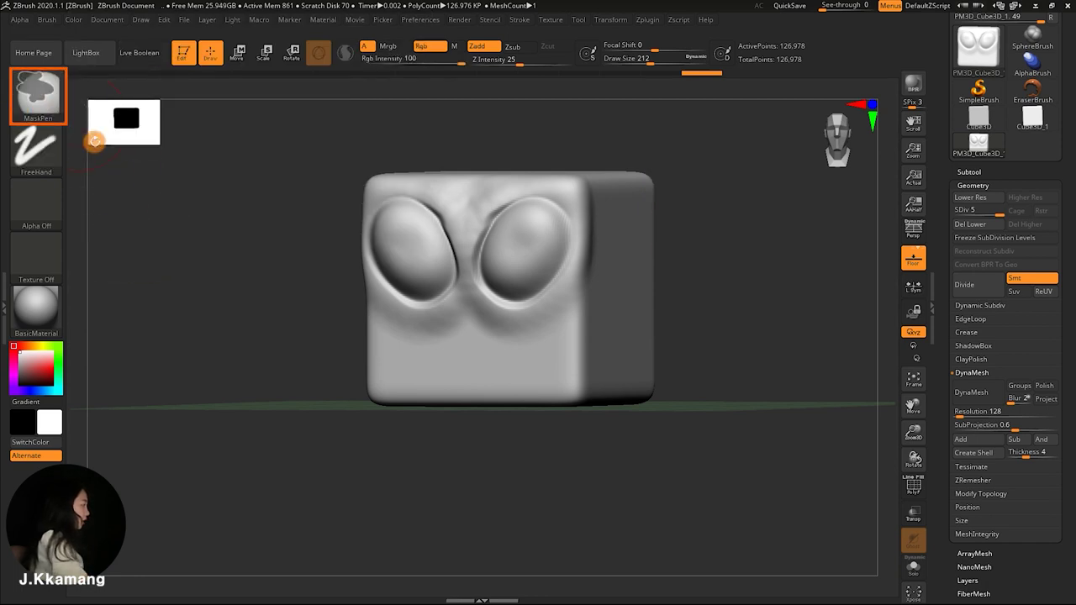
# Choose the MaskCircle brush from the Quick Pick list of masking brushes
pyautogui.press('ctrl')
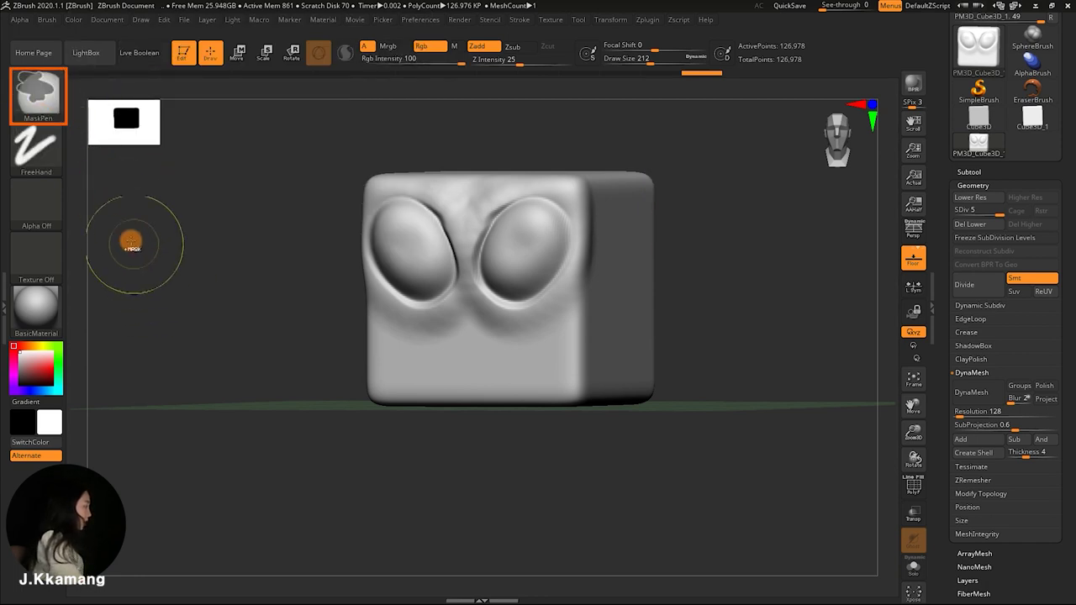
pyautogui.press('ctrl')
pyautogui.click(37, 94)
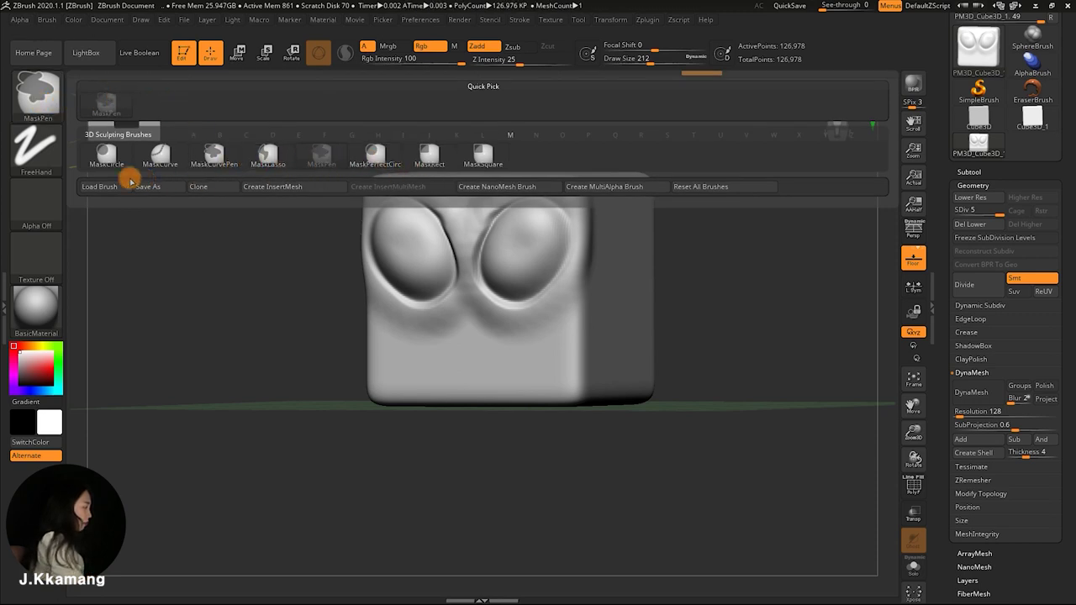
pyautogui.click(106, 159)
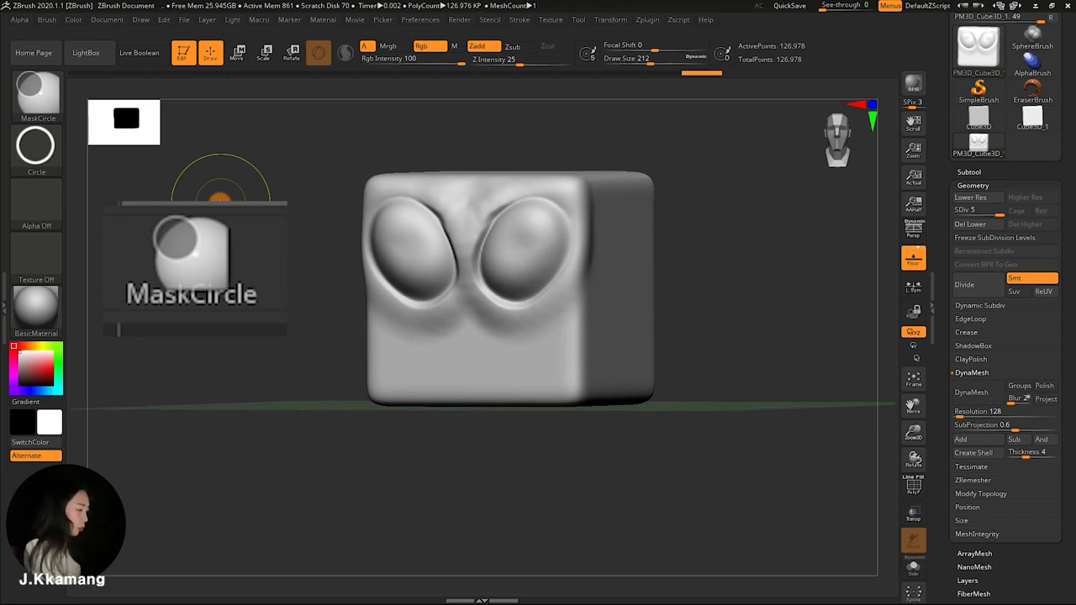
# Mask a circle near the side face's top corner, sculpt around it, and undo the bulge
pyautogui.moveTo(684, 176)
pyautogui.mouseDown()
pyautogui.moveTo(680, 204)
pyautogui.moveTo(829, 175)
pyautogui.moveTo(629, 184)
pyautogui.moveTo(588, 211)
pyautogui.mouseUp()
pyautogui.press('ctrl')
pyautogui.keyDown('ctrl'); pyautogui.moveTo(534, 245); pyautogui.dragTo(591, 174); pyautogui.keyUp('ctrl')
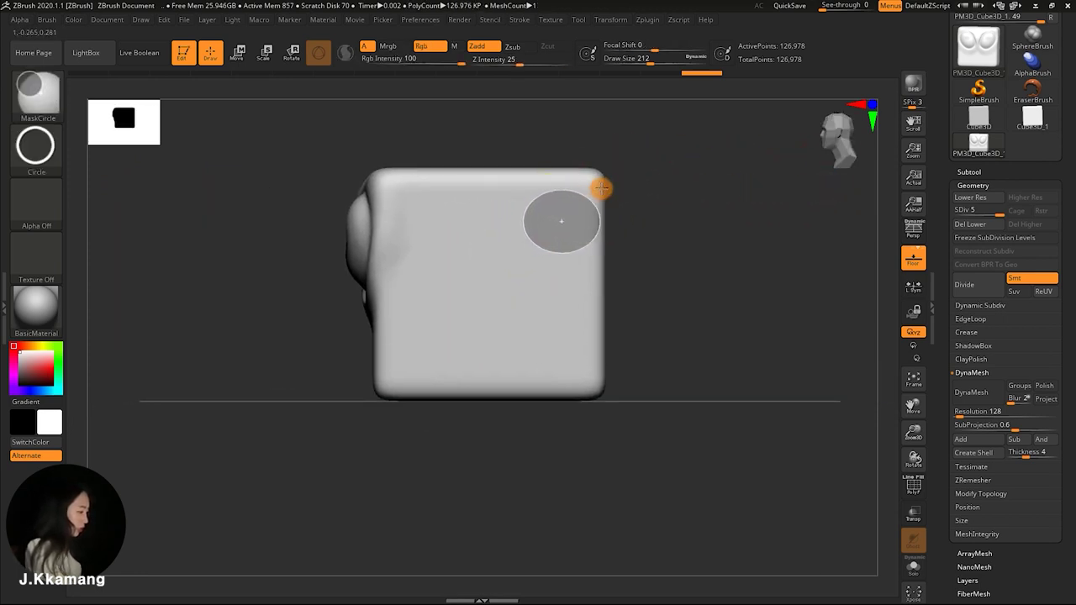
pyautogui.moveTo(496, 292)
pyautogui.keyDown('ctrl'); pyautogui.mouseDown()
pyautogui.moveTo(482, 334)
pyautogui.moveTo(611, 168)
pyautogui.moveTo(586, 182)
pyautogui.moveTo(611, 242)
pyautogui.moveTo(590, 172)
pyautogui.mouseUp(); pyautogui.keyUp('ctrl')
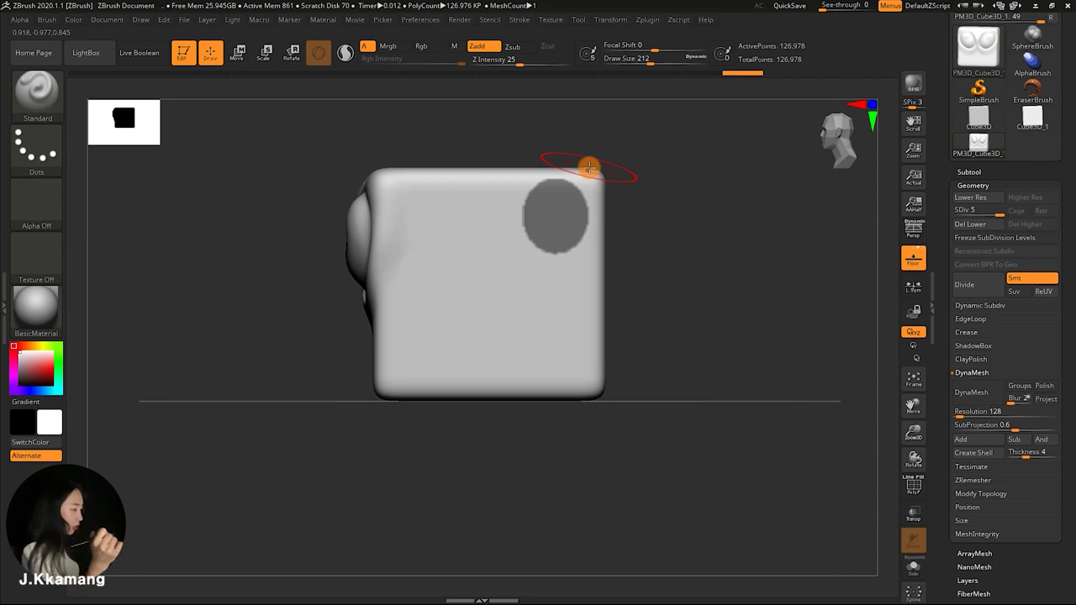
pyautogui.moveTo(641, 196)
pyautogui.mouseDown()
pyautogui.moveTo(628, 206)
pyautogui.moveTo(516, 196)
pyautogui.moveTo(502, 219)
pyautogui.moveTo(624, 197)
pyautogui.moveTo(549, 166)
pyautogui.mouseUp()
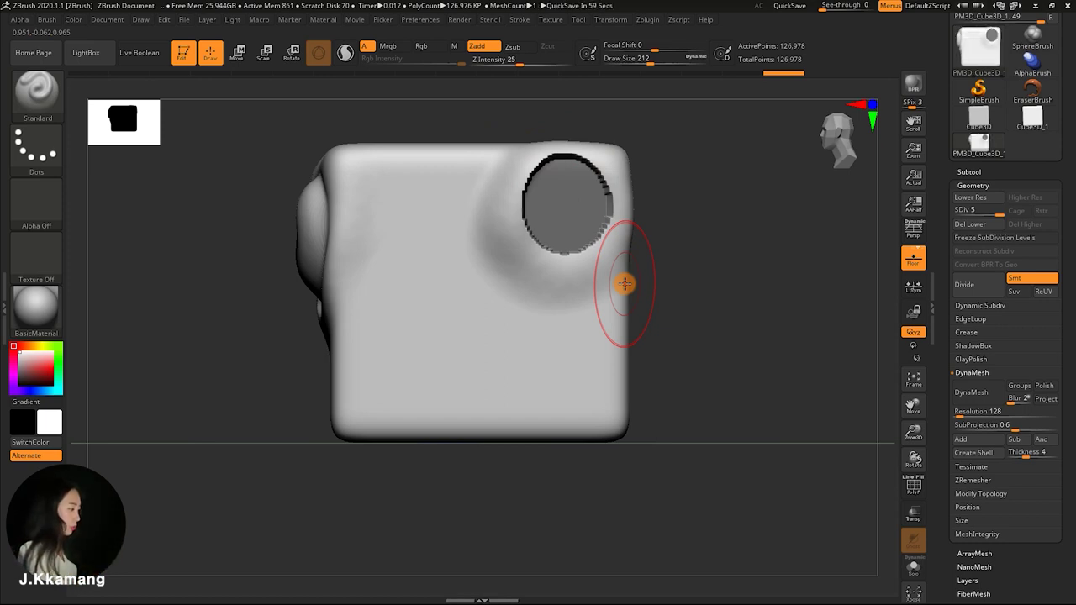
pyautogui.hotkey('ctrl', 'z')
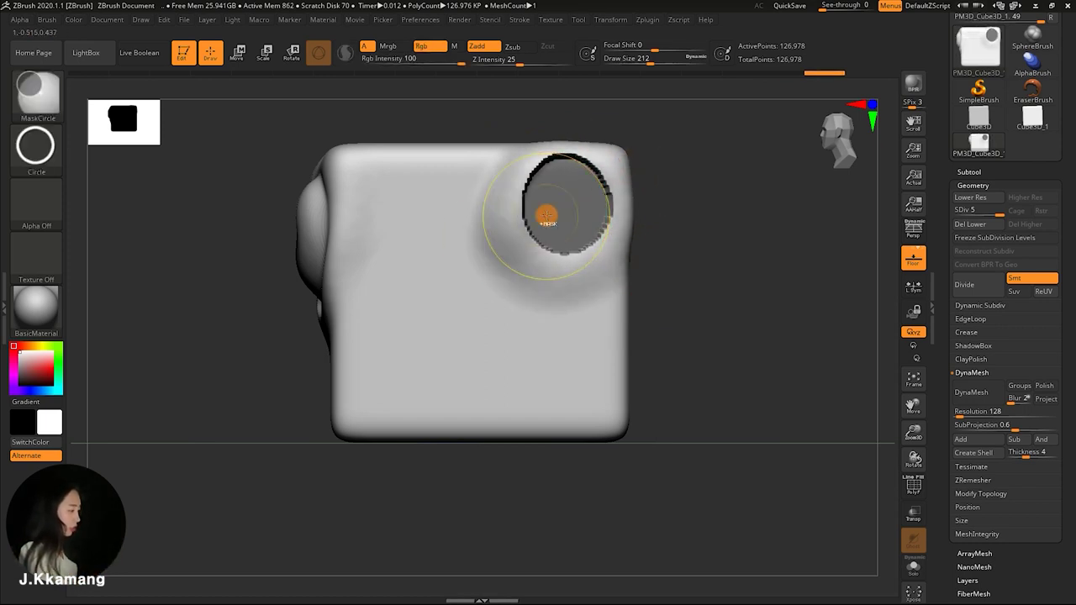
# Lower Draw Size to 132, soften the circular mask, and raise a rim around it
pyautogui.hotkey('ctrl', 'z')
pyautogui.rightClick(651, 168)
pyautogui.scroll(3, 677, 197)
pyautogui.press('ctrl')
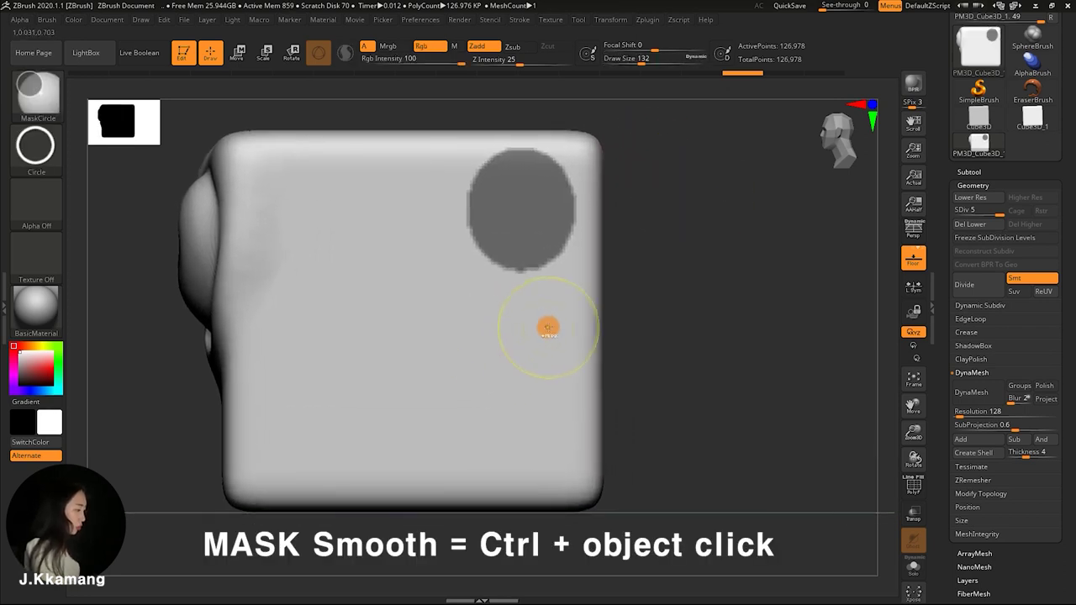
pyautogui.keyDown('ctrl'); pyautogui.click(532, 326); pyautogui.keyUp('ctrl')
pyautogui.keyDown('ctrl'); pyautogui.click(532, 325); pyautogui.keyUp('ctrl')
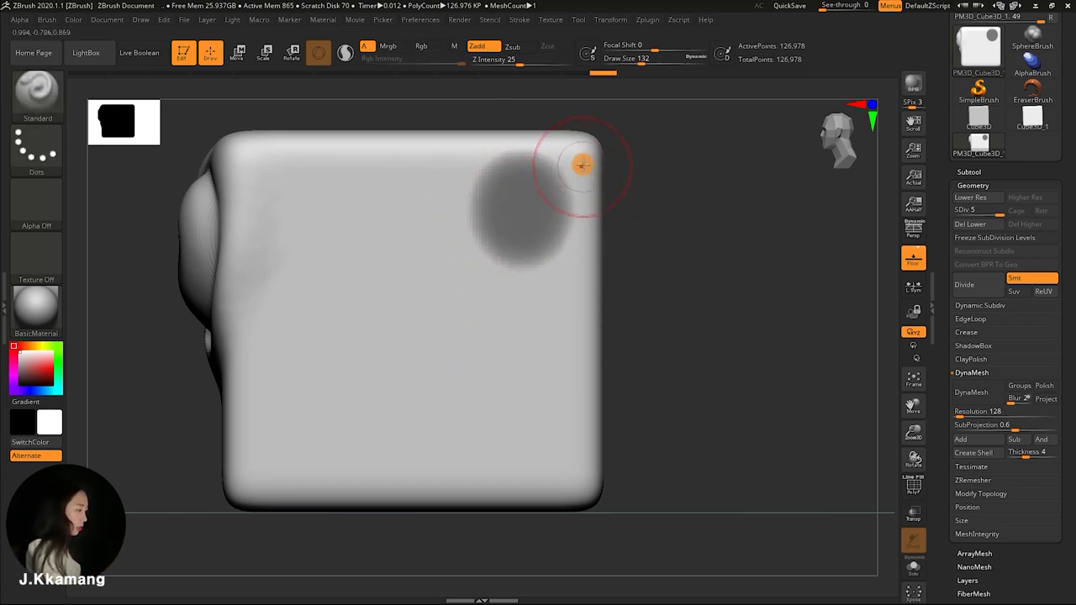
pyautogui.moveTo(571, 158)
pyautogui.mouseDown()
pyautogui.moveTo(572, 219)
pyautogui.moveTo(557, 178)
pyautogui.mouseUp()
# Add a second mask spot below the ring, sharpen it, and sculpt a ring around it
pyautogui.keyDown('ctrl'); pyautogui.click(577, 312); pyautogui.keyUp('ctrl')
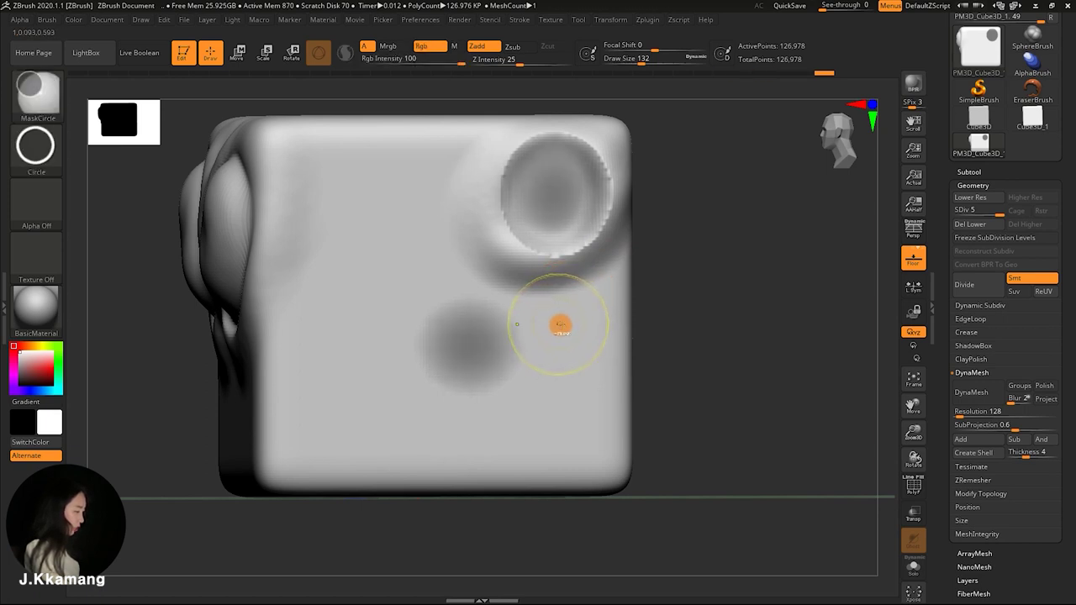
pyautogui.keyDown('ctrl'); pyautogui.keyDown('alt'); pyautogui.click(560, 326); pyautogui.keyUp('alt'); pyautogui.keyUp('ctrl')
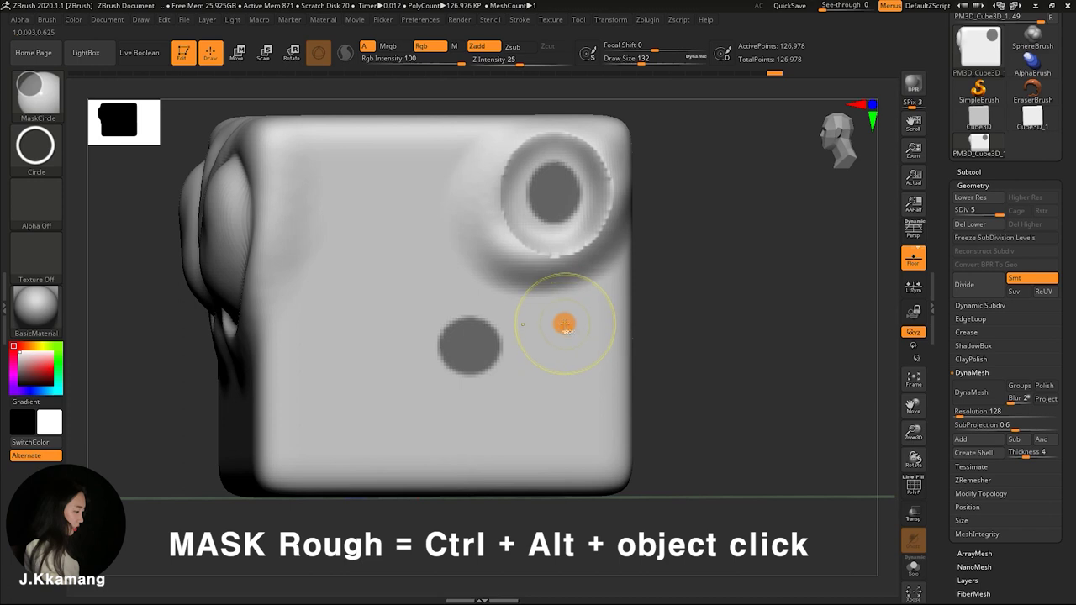
pyautogui.moveTo(648, 282)
pyautogui.mouseDown()
pyautogui.moveTo(675, 200)
pyautogui.moveTo(684, 216)
pyautogui.mouseUp()
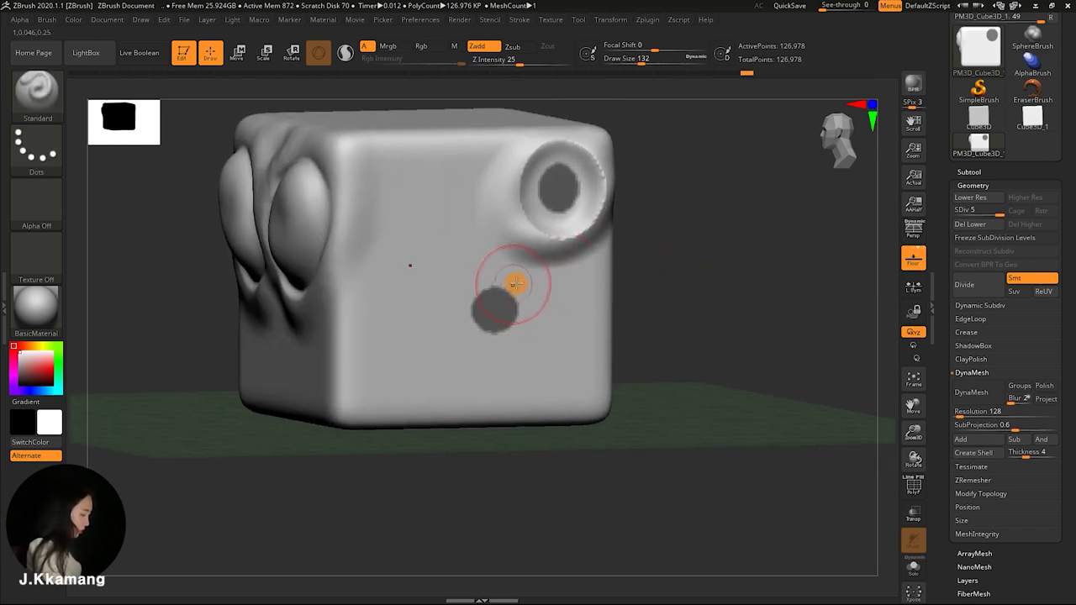
pyautogui.press('ctrl')
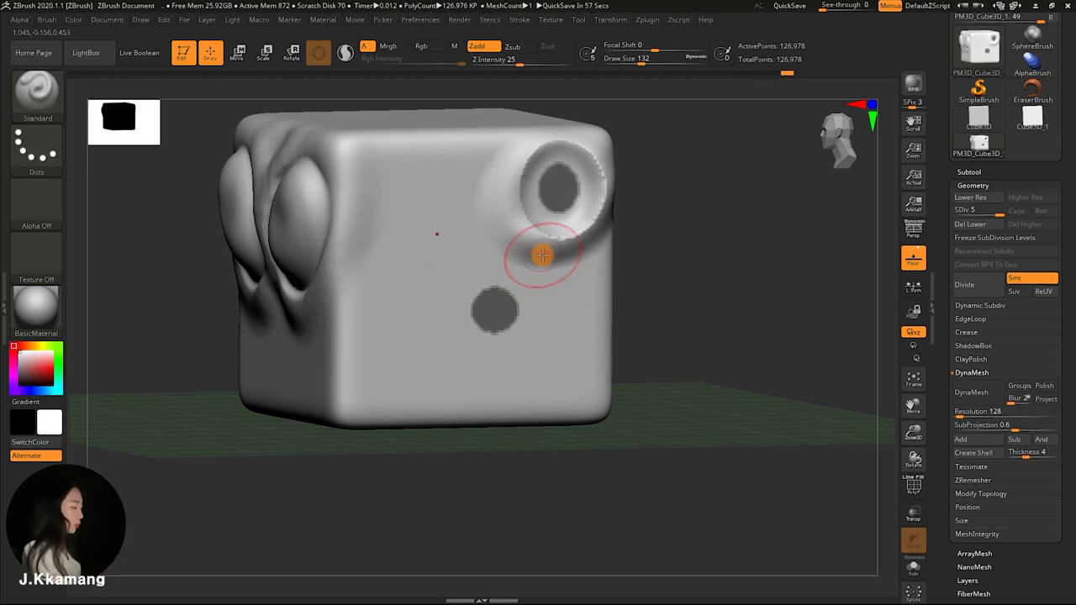
pyautogui.press('ctrl')
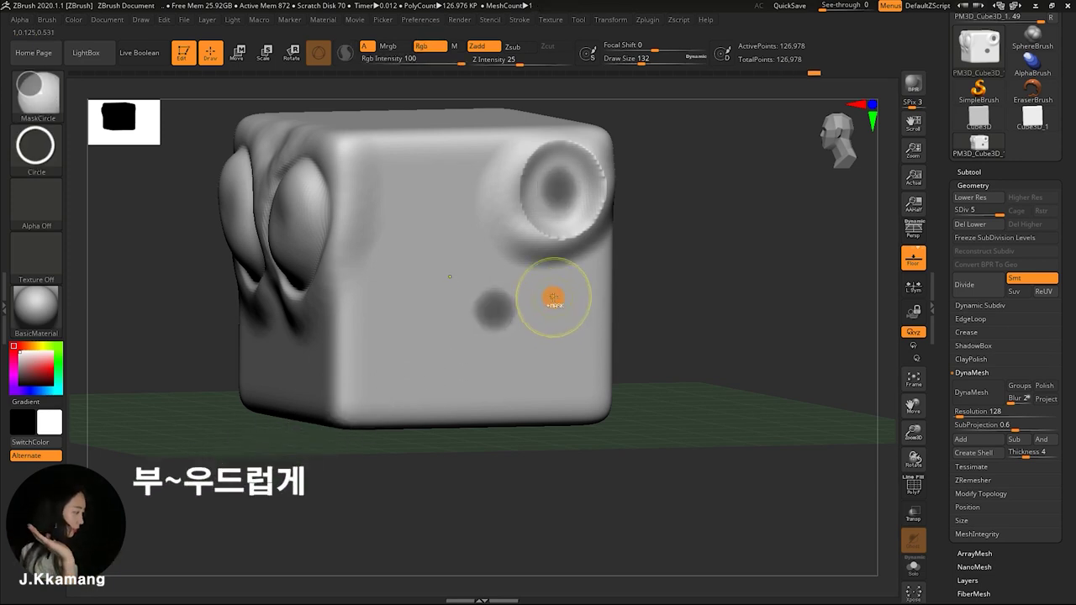
pyautogui.press('ctrl')
pyautogui.keyDown('ctrl'); pyautogui.keyDown('alt'); pyautogui.click(551, 311); pyautogui.keyUp('alt'); pyautogui.keyUp('ctrl')
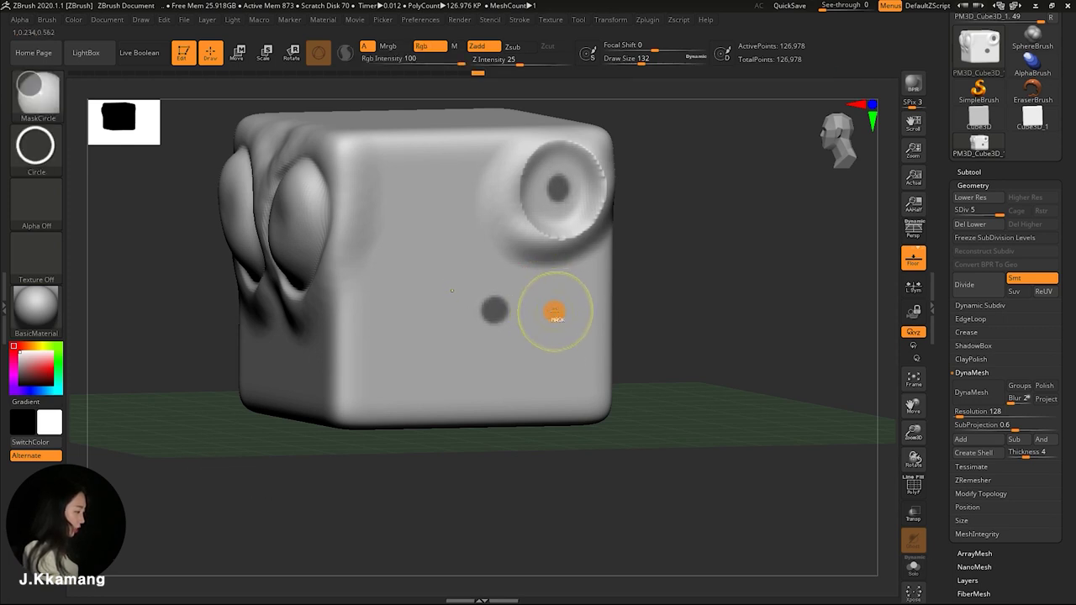
pyautogui.moveTo(547, 319)
pyautogui.mouseDown()
pyautogui.moveTo(497, 303)
pyautogui.moveTo(509, 303)
pyautogui.moveTo(488, 320)
pyautogui.mouseUp()
pyautogui.moveTo(670, 219)
pyautogui.mouseDown()
pyautogui.moveTo(680, 193)
pyautogui.moveTo(653, 224)
pyautogui.moveTo(683, 286)
pyautogui.moveTo(659, 247)
pyautogui.mouseUp()
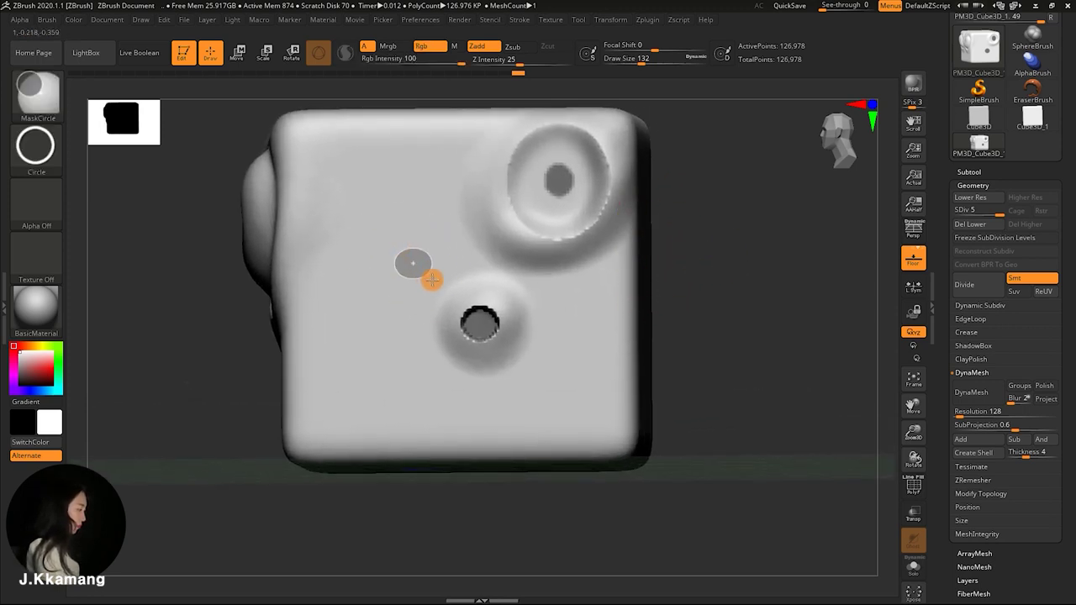
# Mask a new spot left of the lower ring, blur it, and sculpt a ring around it
pyautogui.keyDown('ctrl'); pyautogui.moveTo(437, 290); pyautogui.dragTo(456, 260); pyautogui.keyUp('ctrl')
pyautogui.keyDown('ctrl'); pyautogui.click(456, 247); pyautogui.keyUp('ctrl')
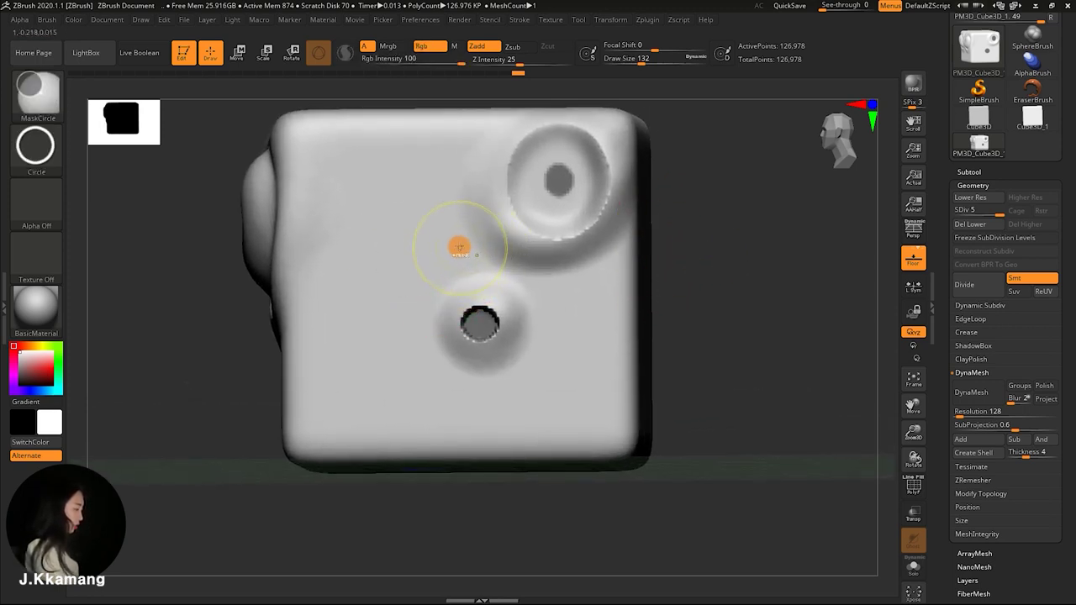
pyautogui.keyDown('shift'); pyautogui.moveTo(722, 202); pyautogui.dragTo(747, 188); pyautogui.keyUp('shift')
pyautogui.keyDown('ctrl'); pyautogui.moveTo(391, 247); pyautogui.dragTo(441, 290); pyautogui.keyUp('ctrl')
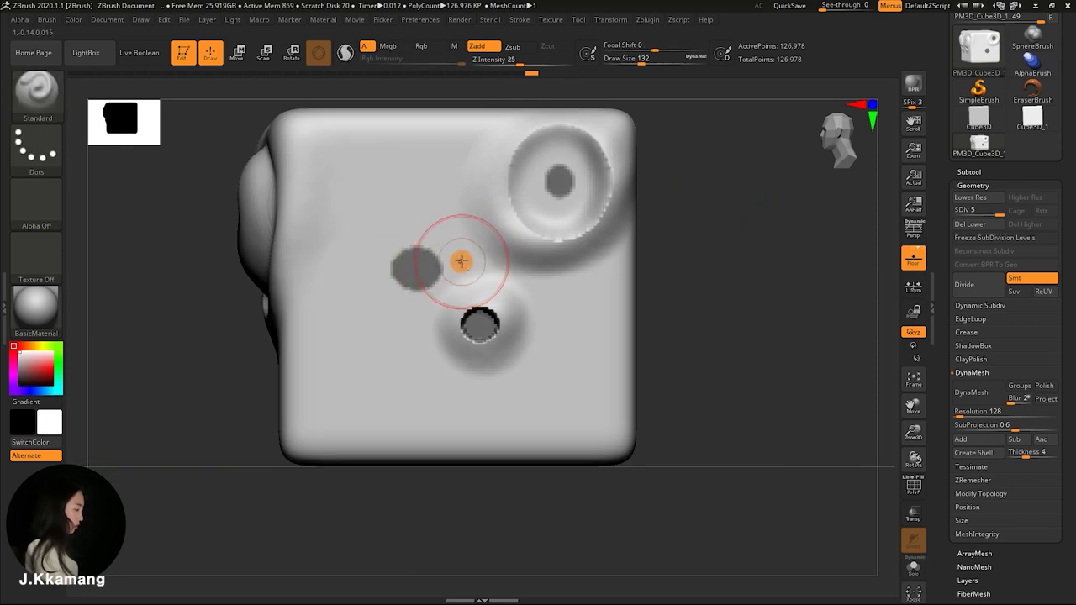
pyautogui.keyDown('ctrl'); pyautogui.click(461, 262); pyautogui.keyUp('ctrl')
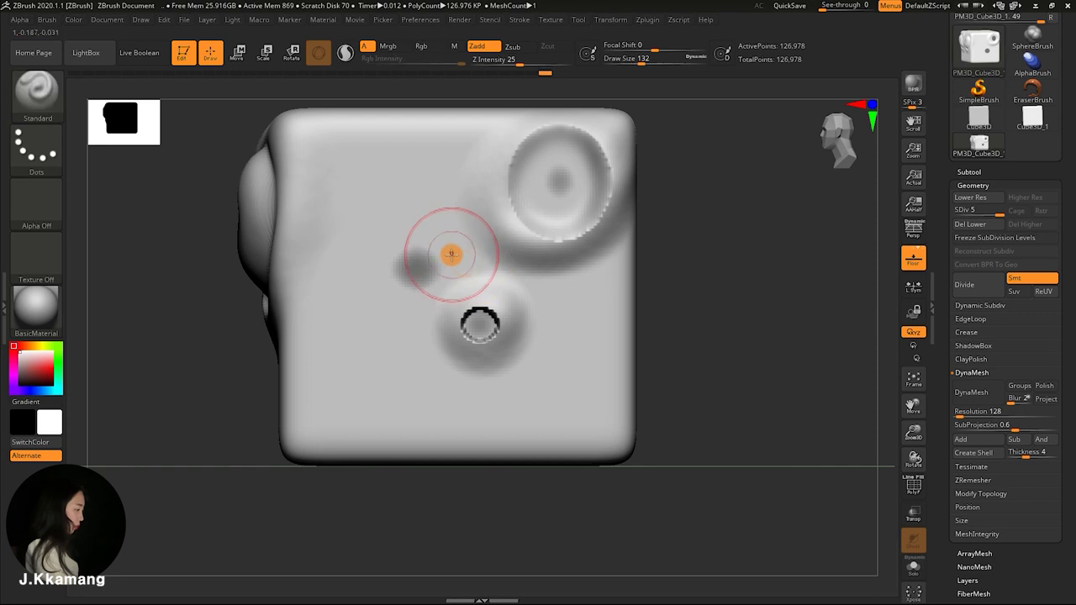
pyautogui.keyDown('alt'); pyautogui.moveTo(425, 257); pyautogui.dragTo(409, 283); pyautogui.keyUp('alt')
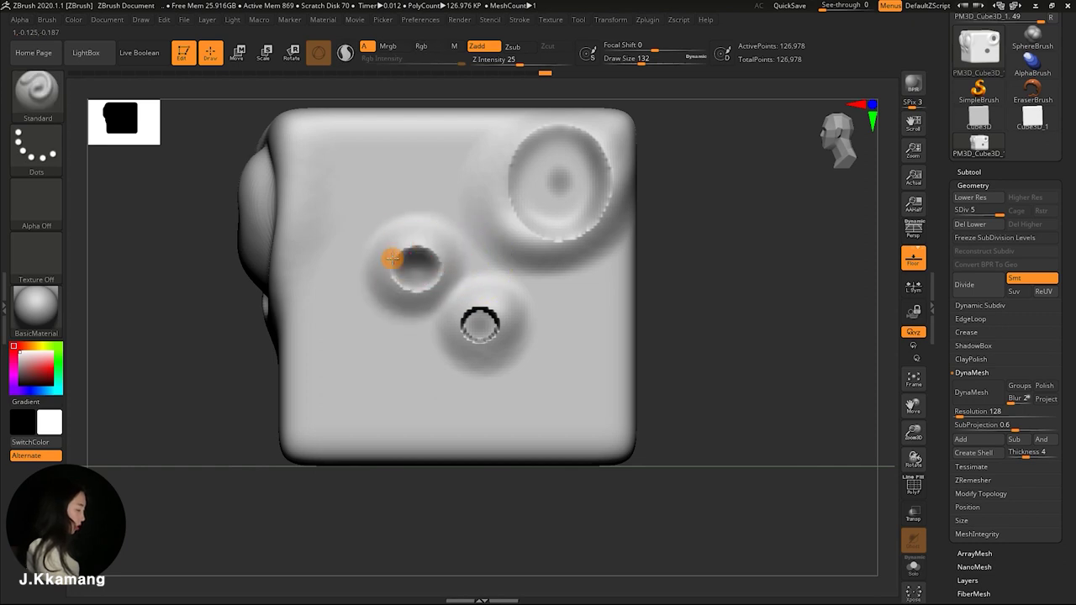
pyautogui.moveTo(672, 222); pyautogui.dragTo(739, 209)
pyautogui.moveTo(692, 250)
pyautogui.mouseDown()
pyautogui.moveTo(637, 209)
pyautogui.moveTo(706, 252)
pyautogui.mouseUp()
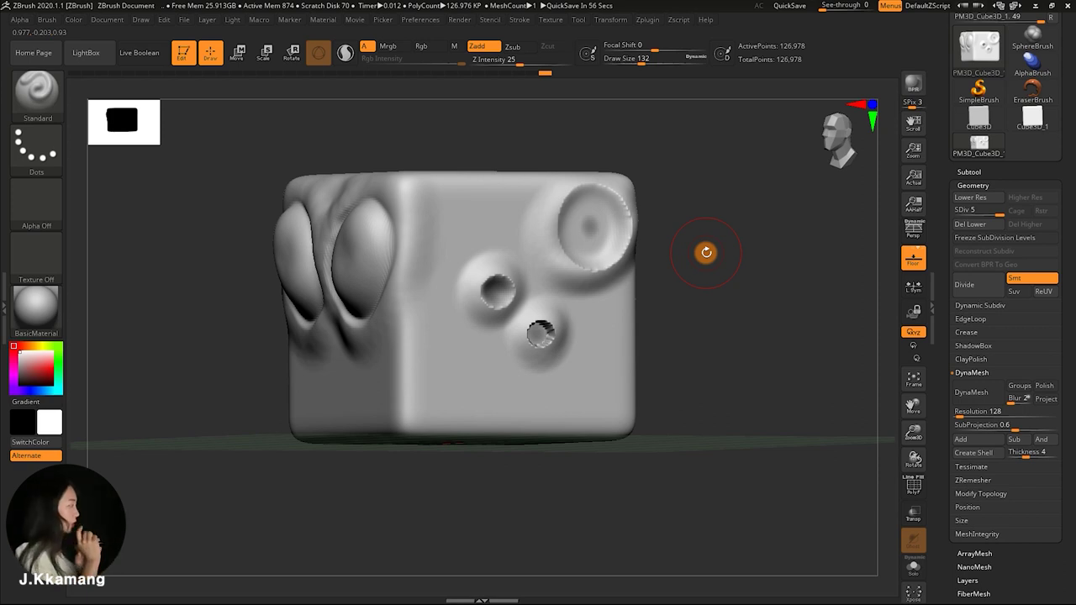
pyautogui.press('ctrl')
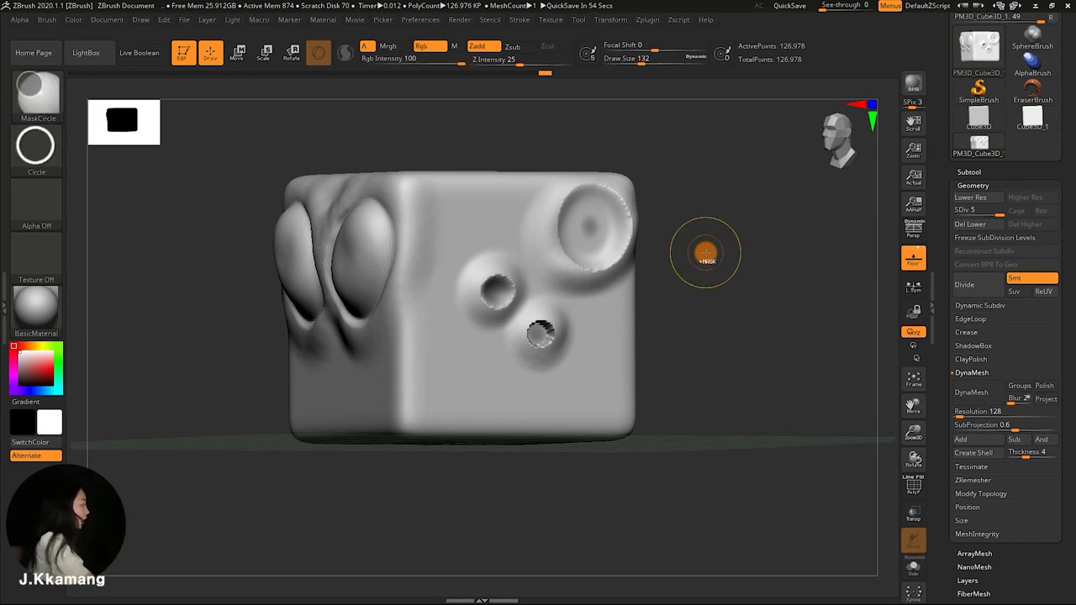
# Set the stroke to keep mask shapes round, test an oval mask, and clear it
pyautogui.keyDown('ctrl'); pyautogui.click(36, 149); pyautogui.keyUp('ctrl')
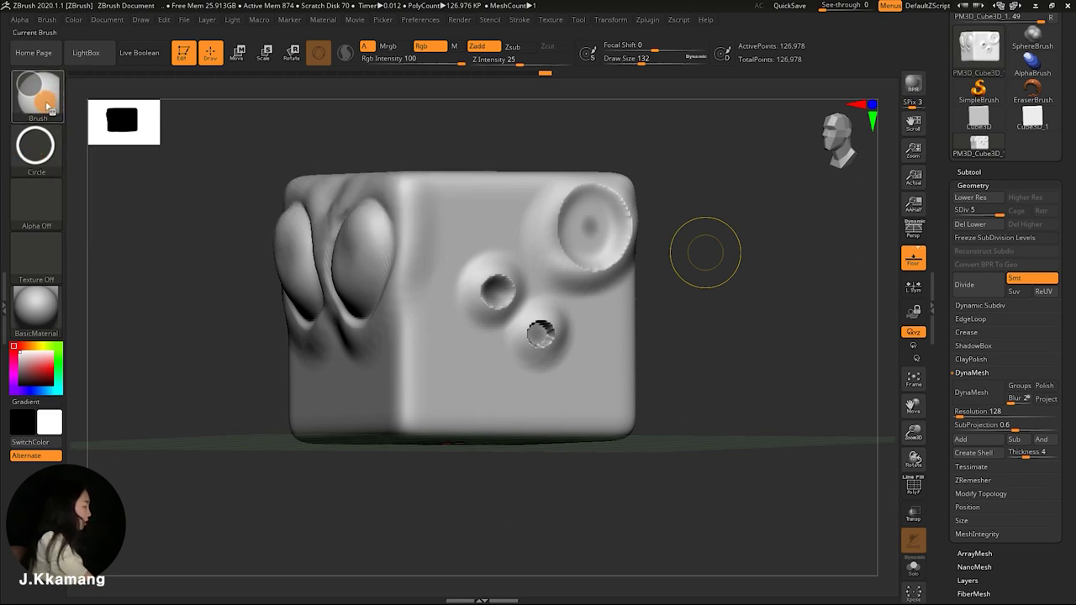
pyautogui.keyDown('ctrl'); pyautogui.click(36, 146); pyautogui.keyUp('ctrl')
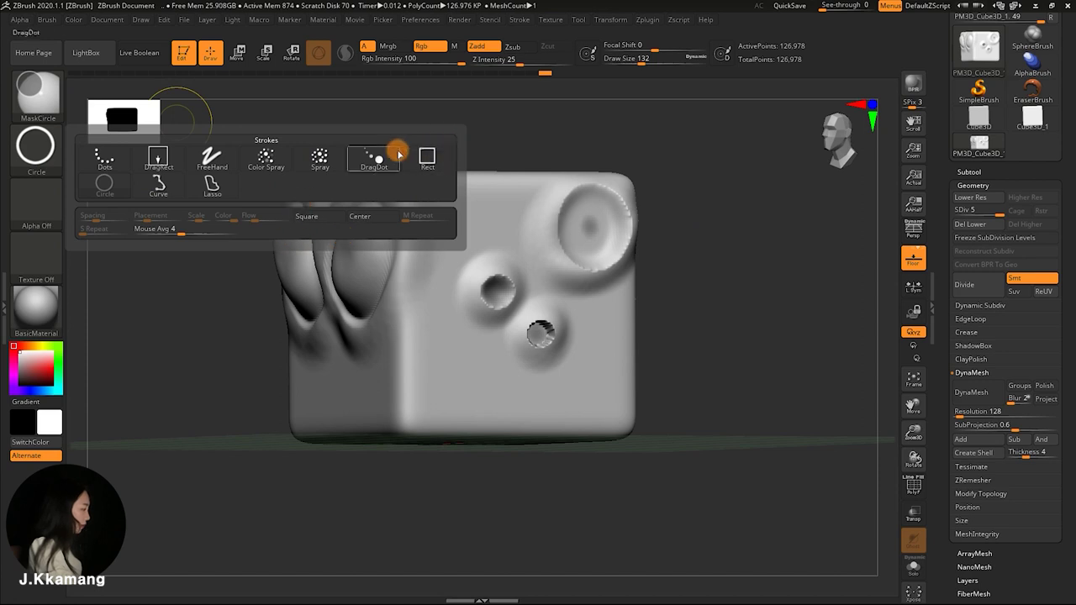
pyautogui.click(310, 217)
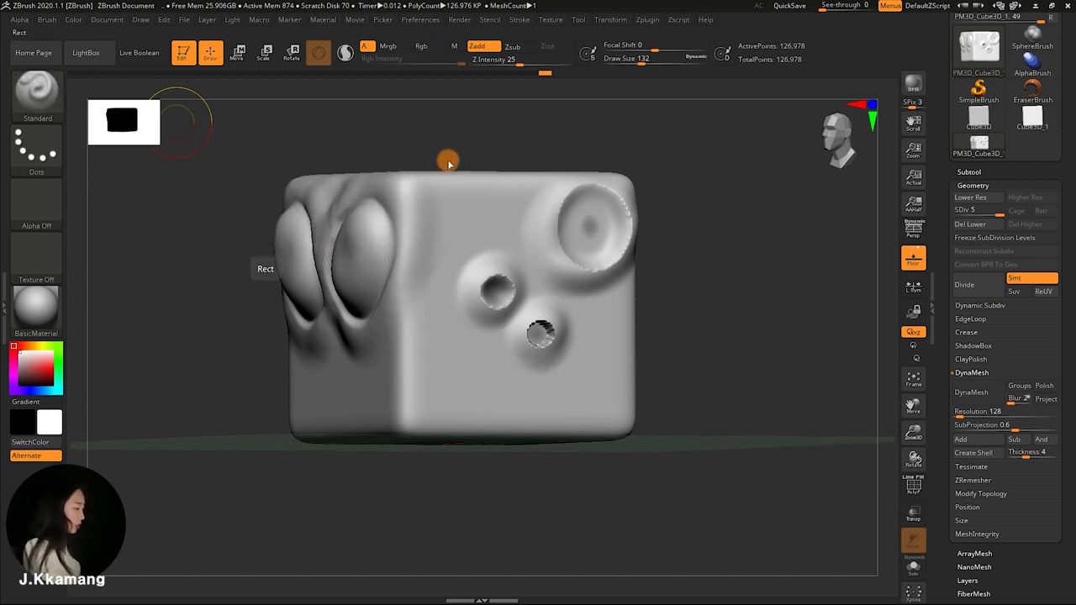
pyautogui.moveTo(672, 197)
pyautogui.keyDown('shift'); pyautogui.mouseDown()
pyautogui.moveTo(691, 199)
pyautogui.moveTo(681, 200)
pyautogui.mouseUp(); pyautogui.keyUp('shift')
pyautogui.keyDown('ctrl'); pyautogui.moveTo(397, 365); pyautogui.dragTo(481, 260); pyautogui.keyUp('ctrl')
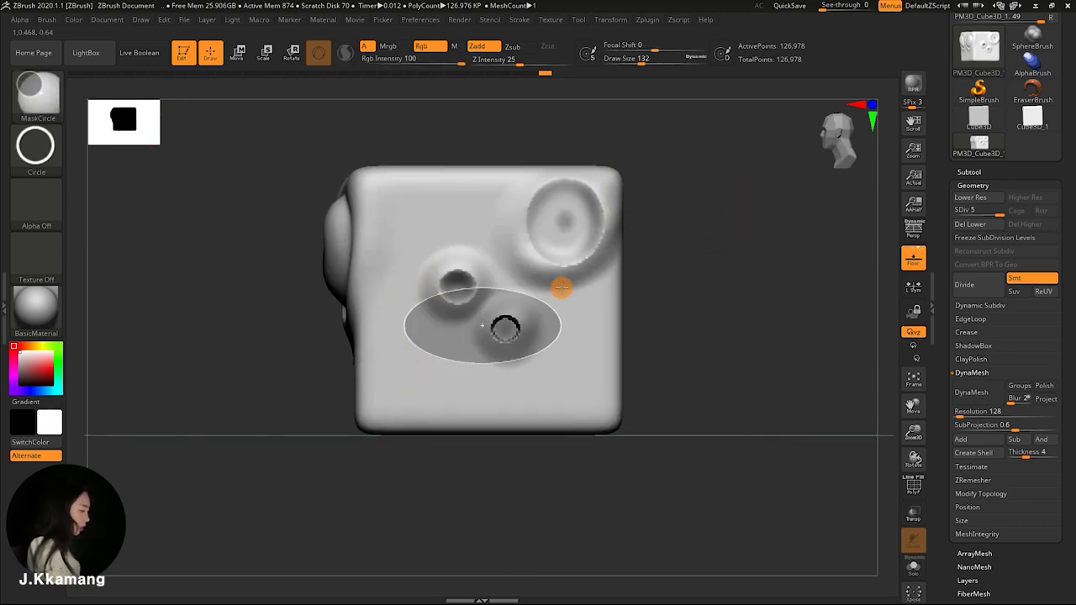
pyautogui.hotkey('ctrl', 'shift', 'a')
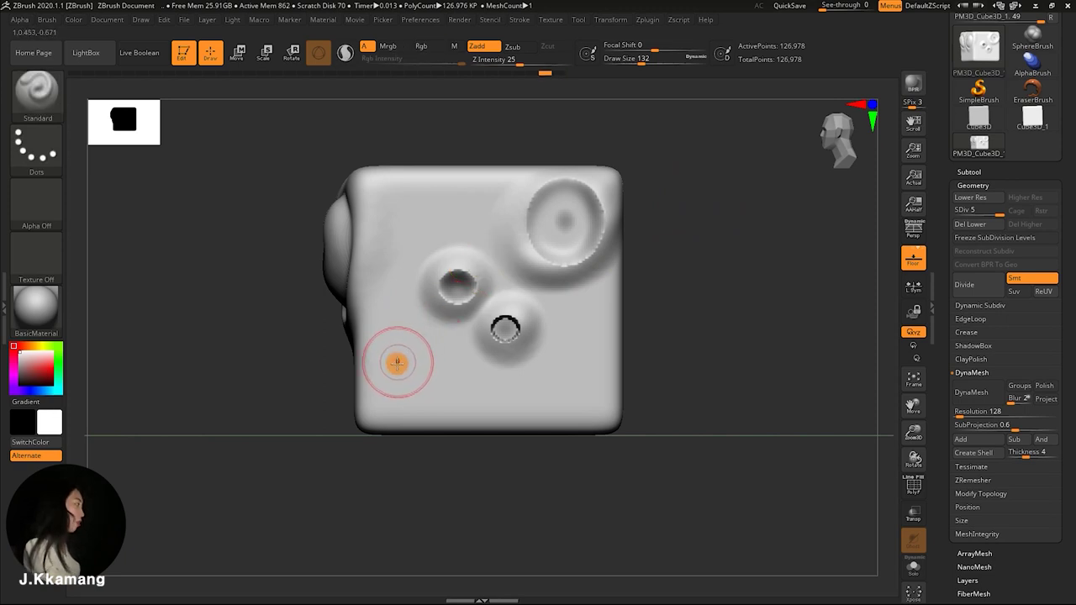
# Enable Center so masks grow from their start point, and turn the cube to its plain face
pyautogui.keyDown('ctrl'); pyautogui.click(35, 148); pyautogui.keyUp('ctrl')
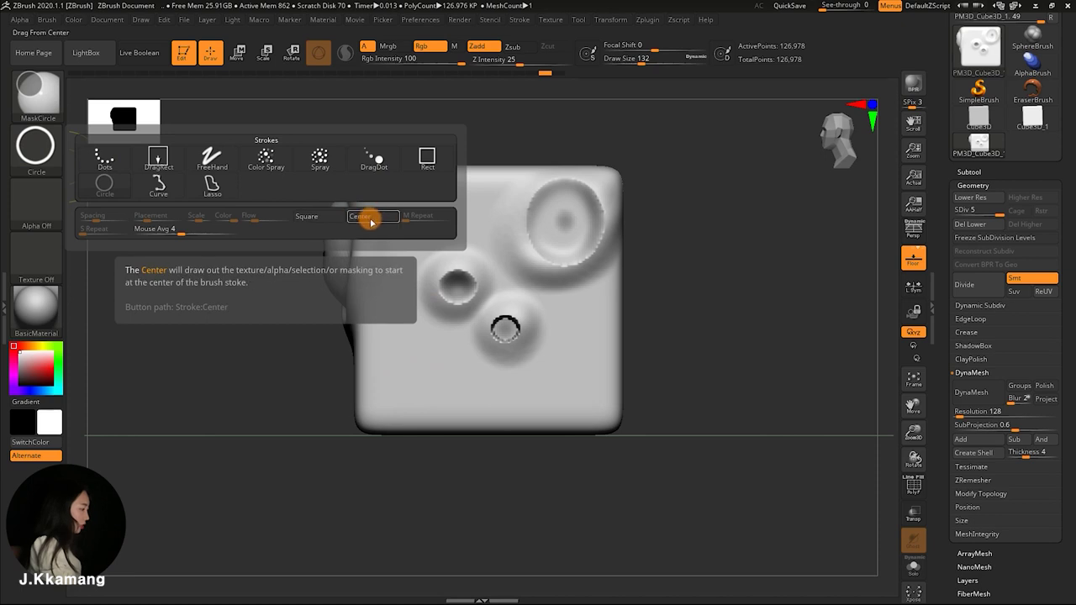
pyautogui.click(371, 218)
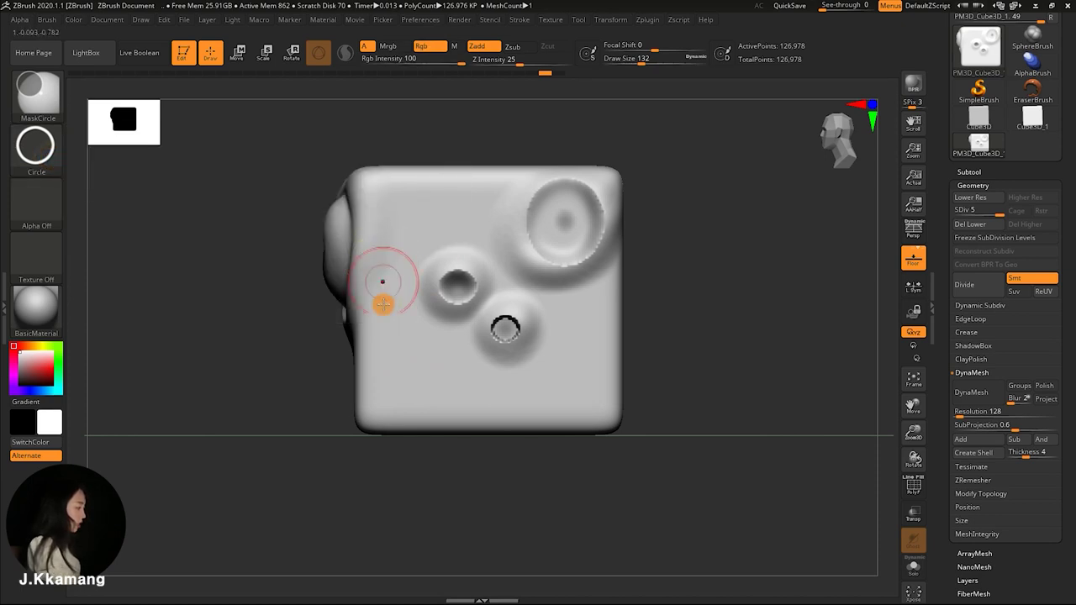
pyautogui.keyDown('ctrl'); pyautogui.moveTo(420, 367); pyautogui.dragTo(499, 328); pyautogui.keyUp('ctrl')
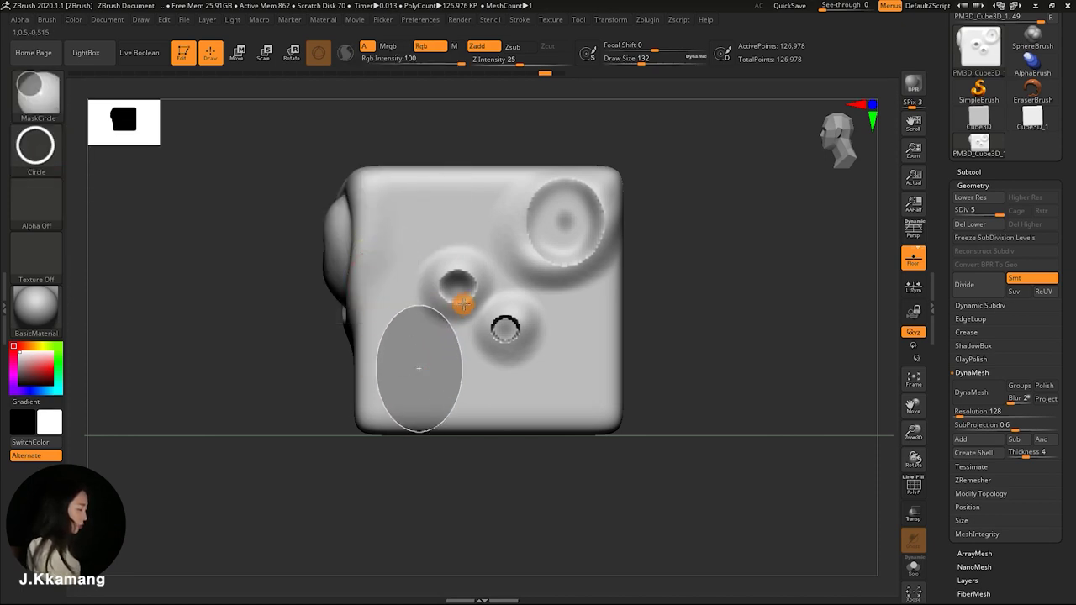
pyautogui.moveTo(630, 370)
pyautogui.mouseDown()
pyautogui.moveTo(688, 334)
pyautogui.moveTo(514, 225)
pyautogui.mouseUp()
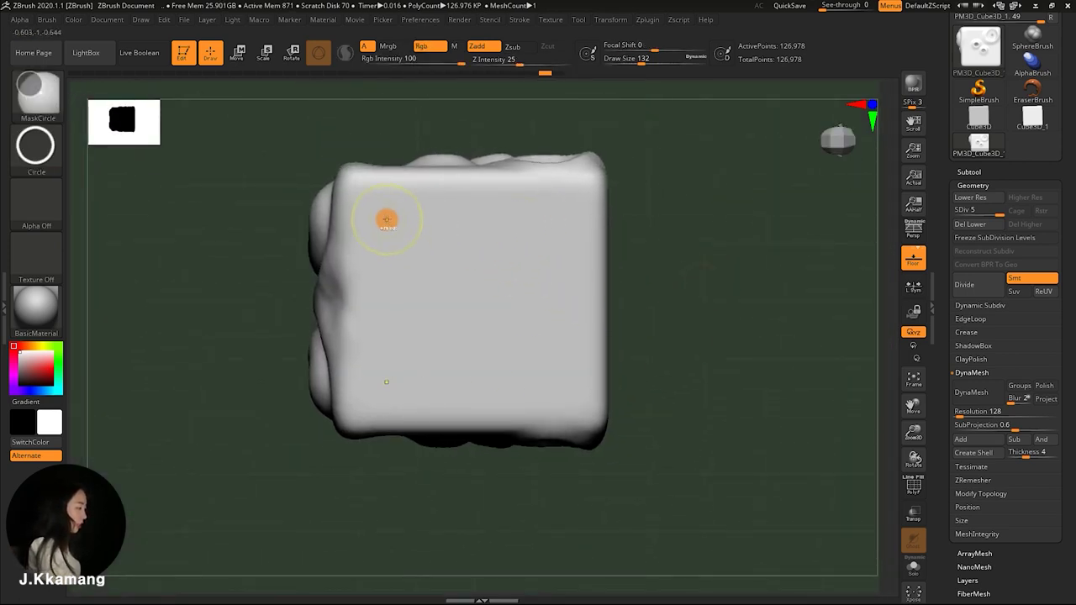
# Mask three round die spots with mirrored twins, including a larger one at top right
pyautogui.keyDown('ctrl'); pyautogui.moveTo(410, 204); pyautogui.dragTo(410, 204); pyautogui.keyUp('ctrl')
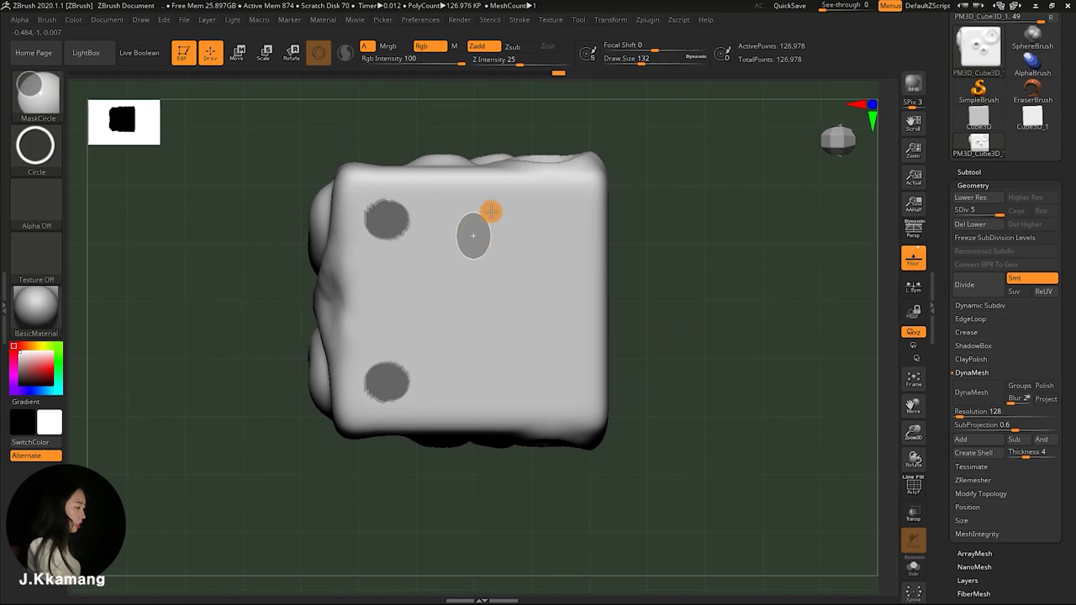
pyautogui.keyDown('ctrl'); pyautogui.moveTo(491, 211); pyautogui.dragTo(492, 211); pyautogui.keyUp('ctrl')
pyautogui.keyDown('ctrl'); pyautogui.moveTo(569, 195); pyautogui.dragTo(564, 174); pyautogui.keyUp('ctrl')
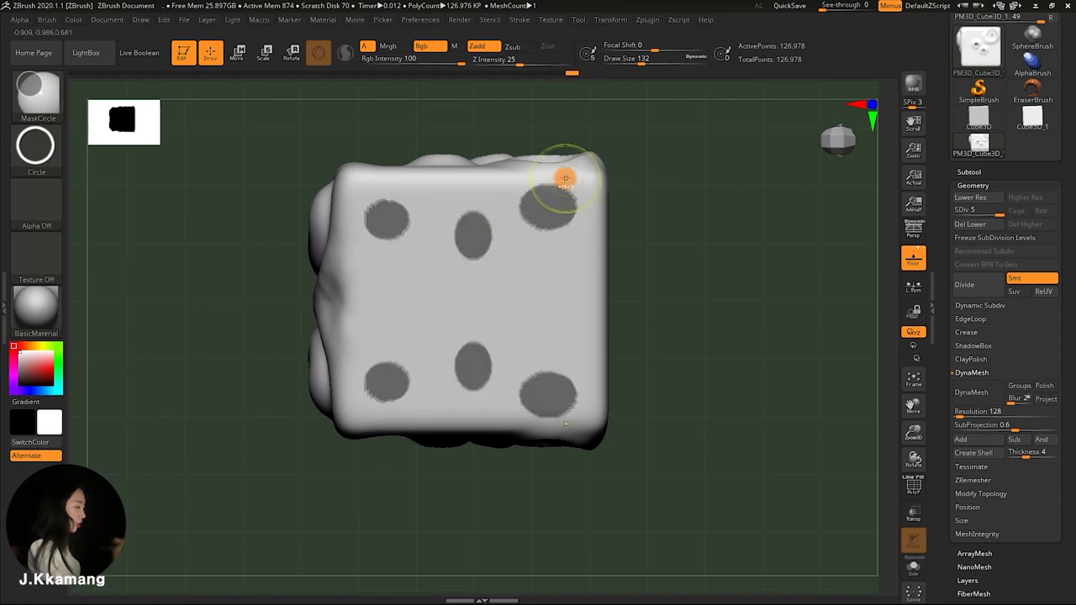
# Mask two more circular spots in the face centre with another stroke type, then clear all masks
pyautogui.keyDown('ctrl'); pyautogui.click(36, 88); pyautogui.keyUp('ctrl')
pyautogui.click(38, 147)
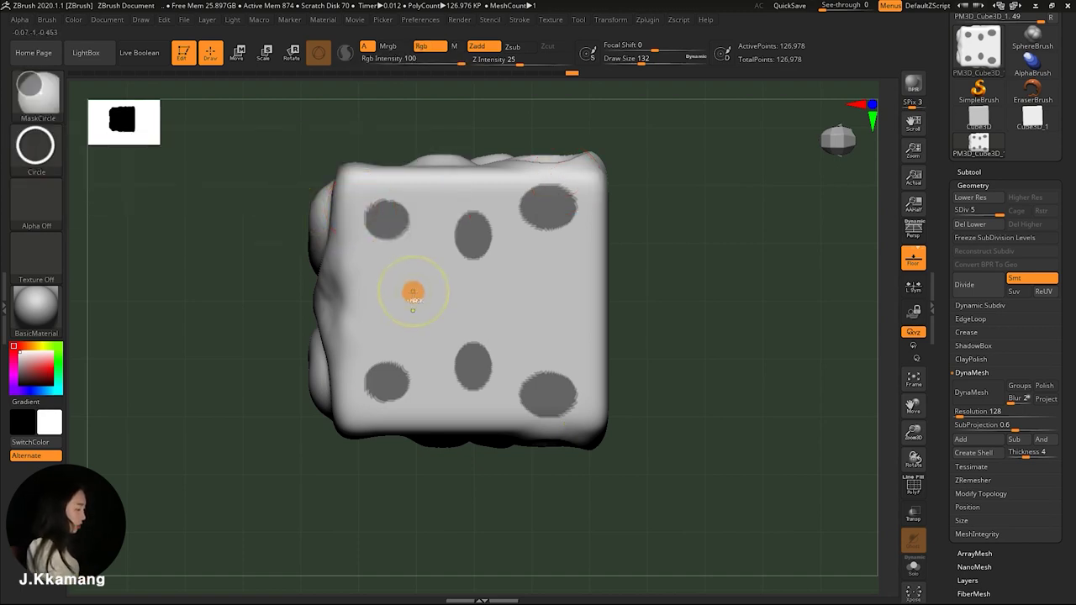
pyautogui.keyDown('ctrl'); pyautogui.moveTo(411, 294); pyautogui.dragTo(441, 263); pyautogui.keyUp('ctrl')
pyautogui.keyDown('ctrl'); pyautogui.moveTo(532, 298); pyautogui.dragTo(565, 254); pyautogui.keyUp('ctrl')
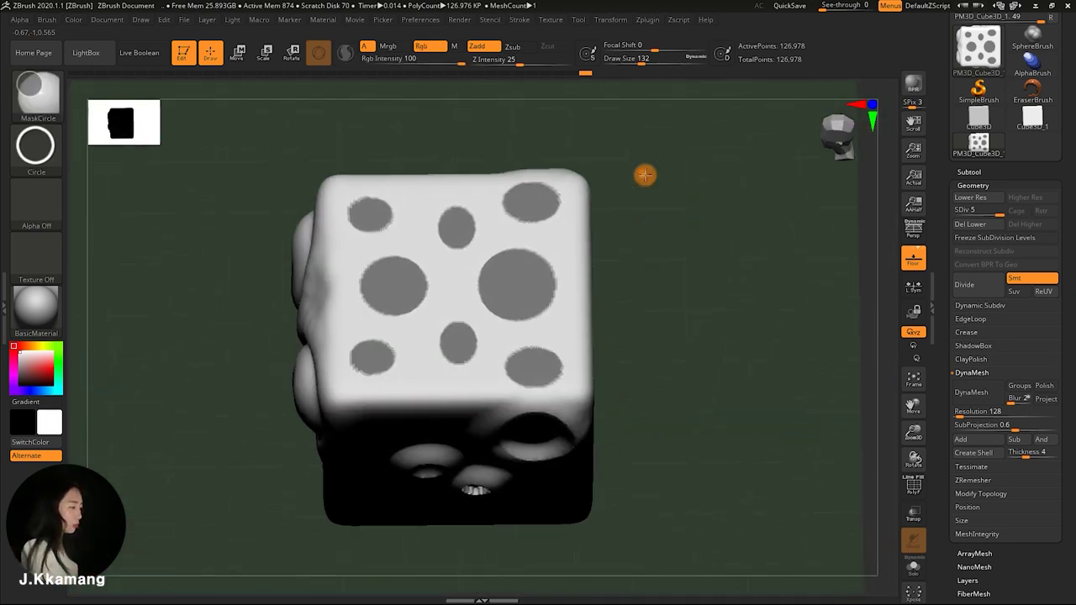
pyautogui.keyDown('ctrl'); pyautogui.moveTo(744, 204); pyautogui.dragTo(817, 234); pyautogui.keyUp('ctrl')
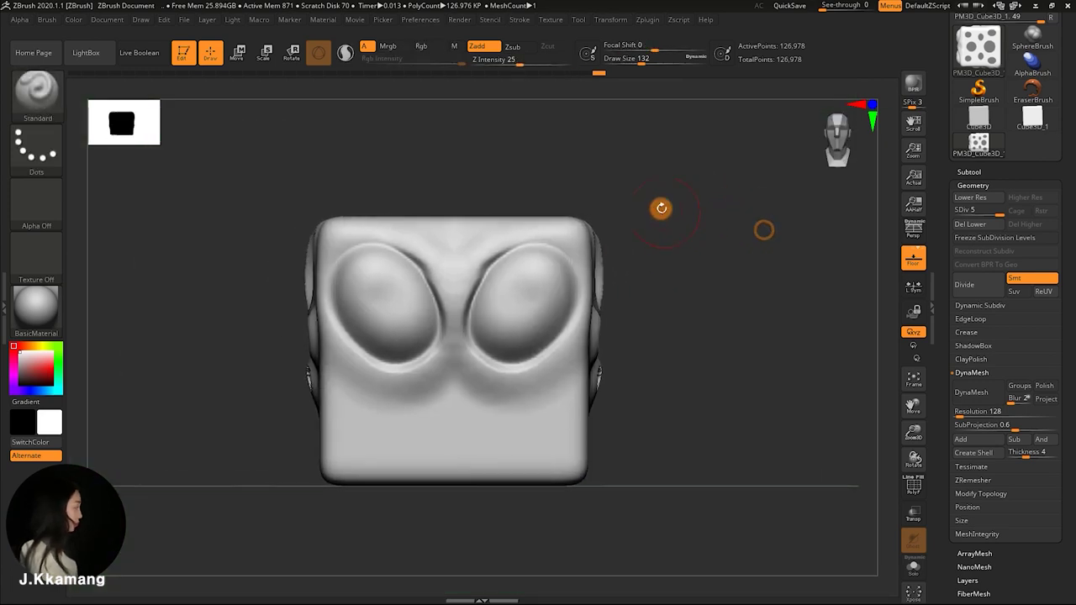
pyautogui.keyDown('ctrl'); pyautogui.click(37, 91); pyautogui.keyUp('ctrl')
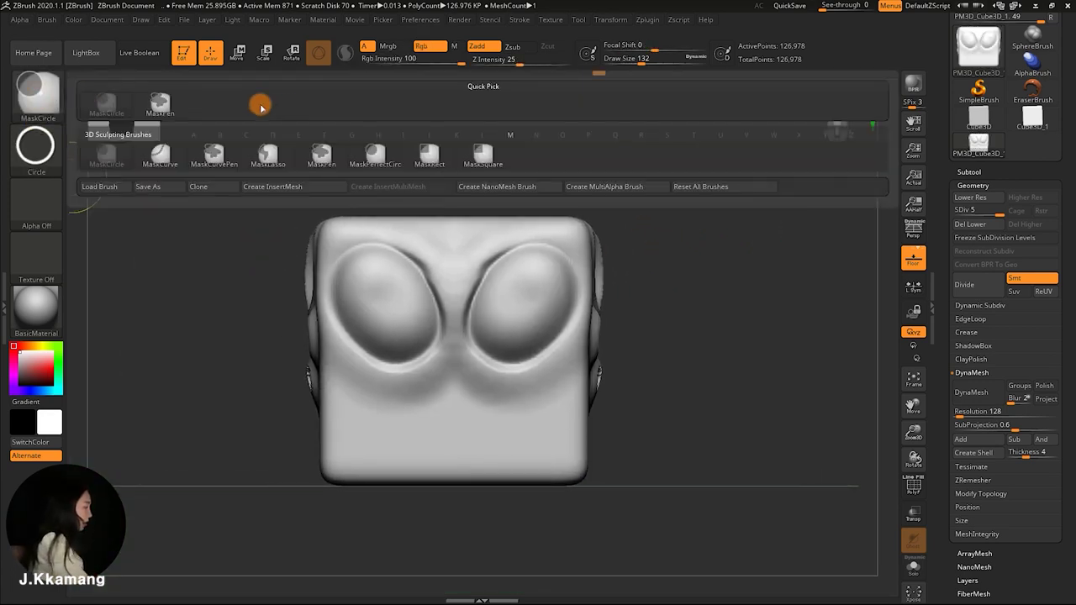
# Load MaskCurve and draw trial mask curves down across the cube face from above
pyautogui.click(161, 165)
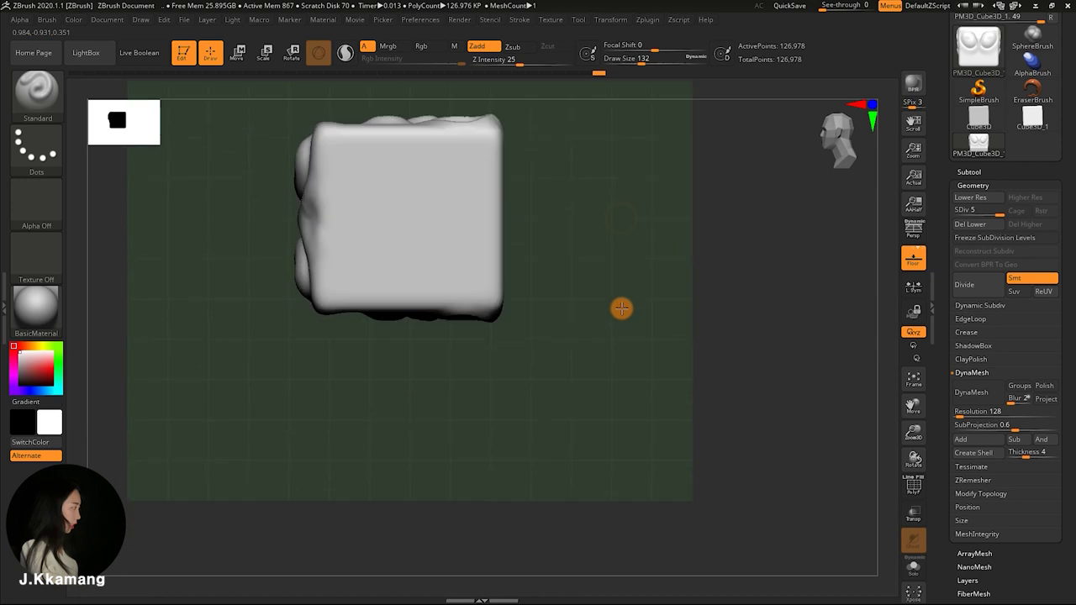
pyautogui.moveTo(621, 307)
pyautogui.mouseDown()
pyautogui.moveTo(632, 319)
pyautogui.moveTo(647, 305)
pyautogui.moveTo(670, 224)
pyautogui.moveTo(668, 263)
pyautogui.mouseUp()
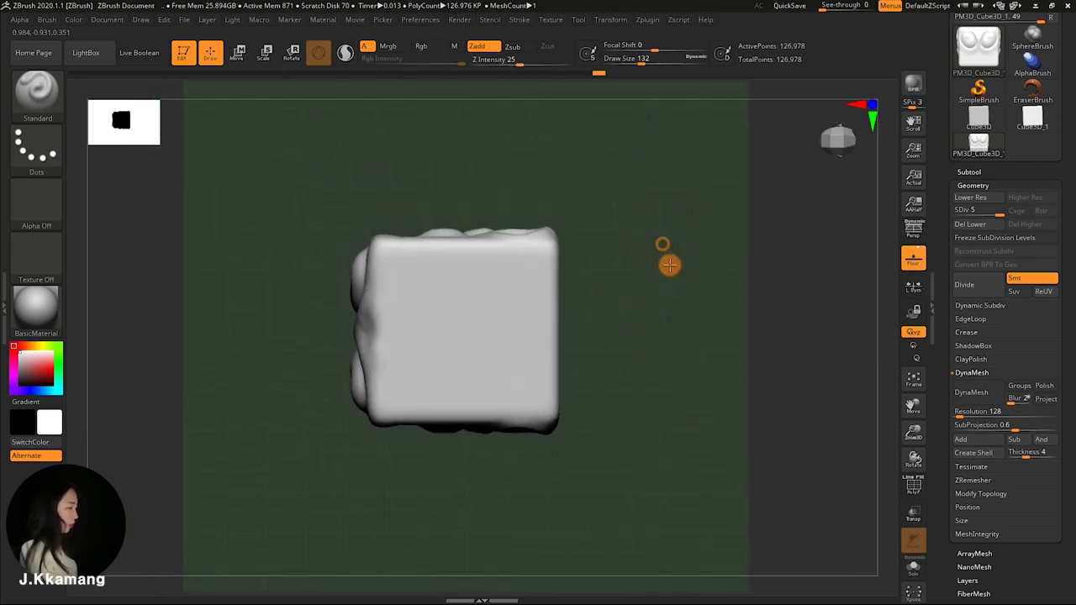
pyautogui.press('ctrl')
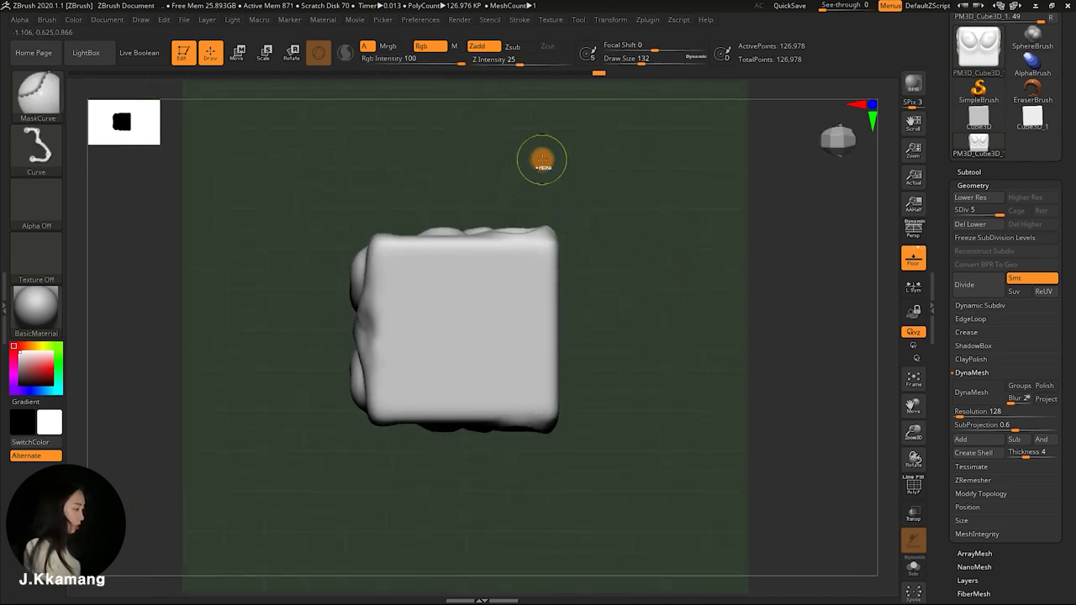
pyautogui.moveTo(518, 157)
pyautogui.keyDown('ctrl'); pyautogui.mouseDown()
pyautogui.moveTo(355, 429)
pyautogui.moveTo(401, 451)
pyautogui.moveTo(754, 307)
pyautogui.moveTo(747, 360)
pyautogui.moveTo(459, 463)
pyautogui.moveTo(478, 473)
pyautogui.moveTo(482, 516)
pyautogui.moveTo(547, 497)
pyautogui.moveTo(468, 497)
pyautogui.moveTo(482, 480)
pyautogui.moveTo(452, 487)
pyautogui.moveTo(463, 486)
pyautogui.moveTo(463, 468)
pyautogui.mouseUp(); pyautogui.keyUp('ctrl')
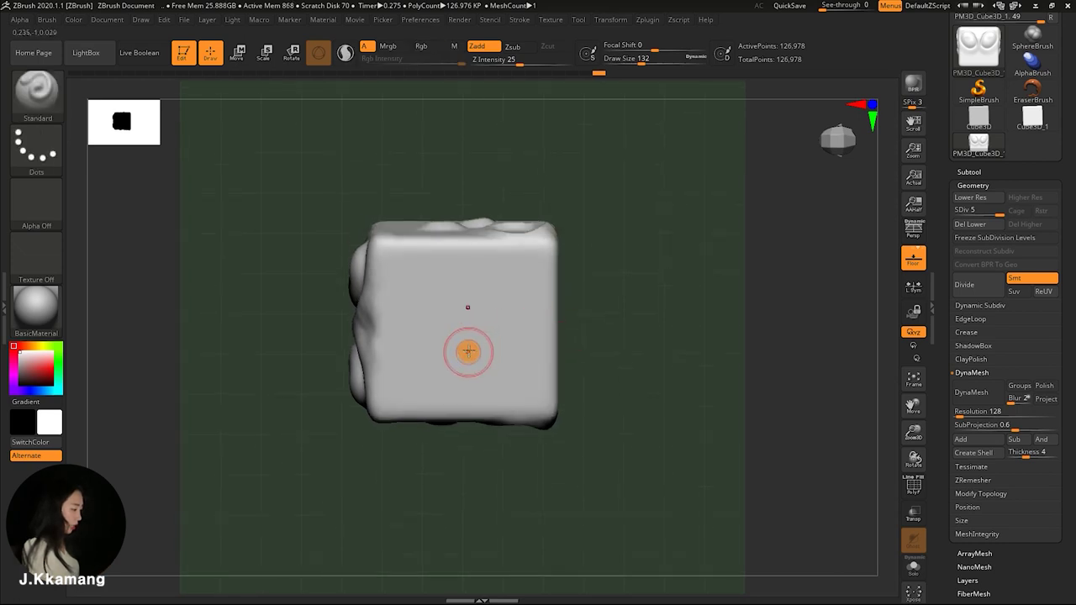
pyautogui.moveTo(567, 327); pyautogui.dragTo(550, 310)
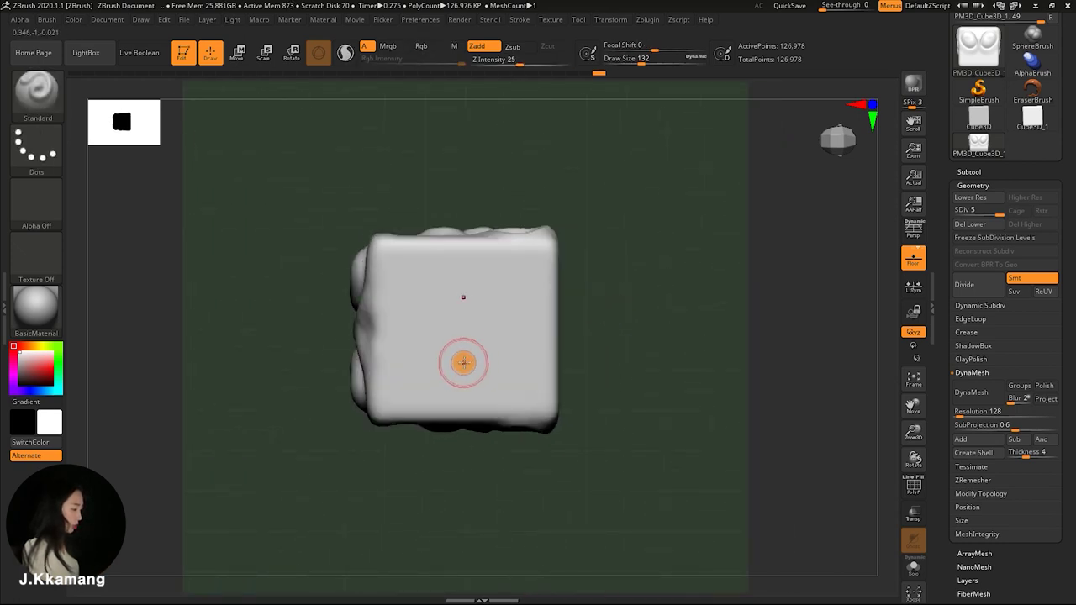
pyautogui.moveTo(516, 175)
pyautogui.keyDown('ctrl'); pyautogui.mouseDown()
pyautogui.moveTo(462, 447)
pyautogui.moveTo(457, 465)
pyautogui.moveTo(437, 463)
pyautogui.moveTo(469, 476)
pyautogui.moveTo(462, 465)
pyautogui.mouseUp(); pyautogui.keyUp('ctrl')
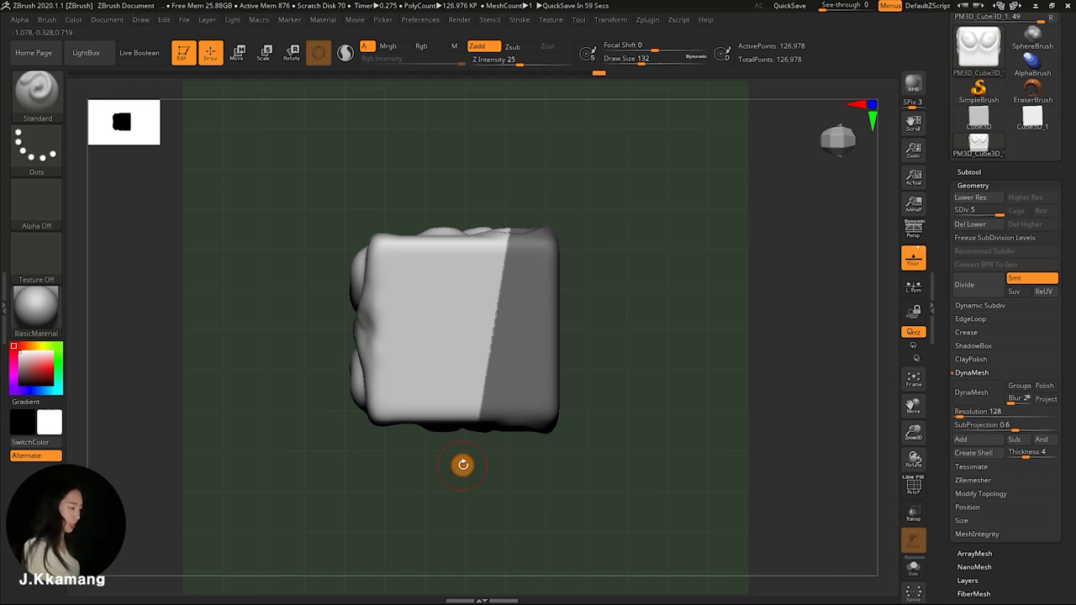
# Mask the upper-right corner area with a curve from the top edge, then clear it
pyautogui.hotkey('ctrl', 'alt')
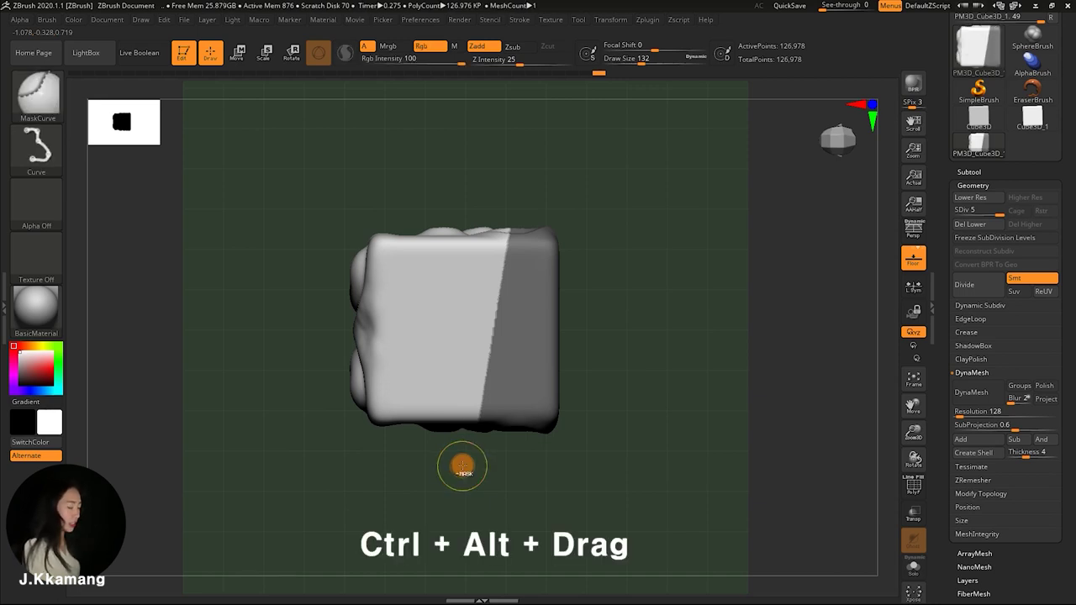
pyautogui.moveTo(435, 195)
pyautogui.keyDown('ctrl'); pyautogui.keyDown('alt'); pyautogui.mouseDown()
pyautogui.moveTo(550, 316)
pyautogui.moveTo(625, 386)
pyautogui.moveTo(630, 379)
pyautogui.mouseUp(); pyautogui.keyUp('alt'); pyautogui.keyUp('ctrl')
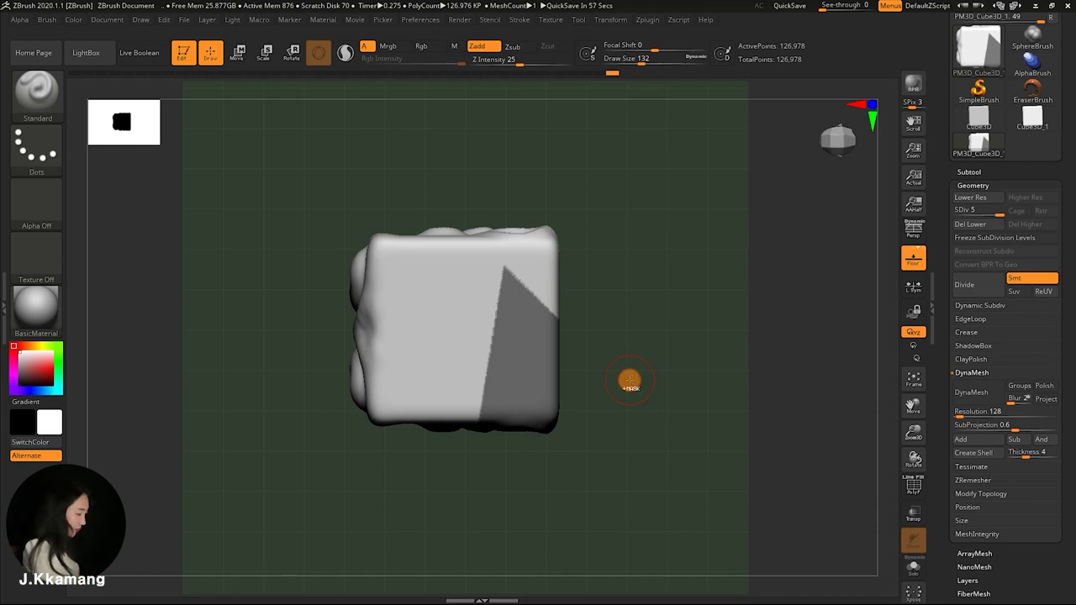
pyautogui.keyDown('ctrl'); pyautogui.keyDown('alt'); pyautogui.moveTo(568, 190); pyautogui.dragTo(535, 347); pyautogui.keyUp('alt'); pyautogui.keyUp('ctrl')
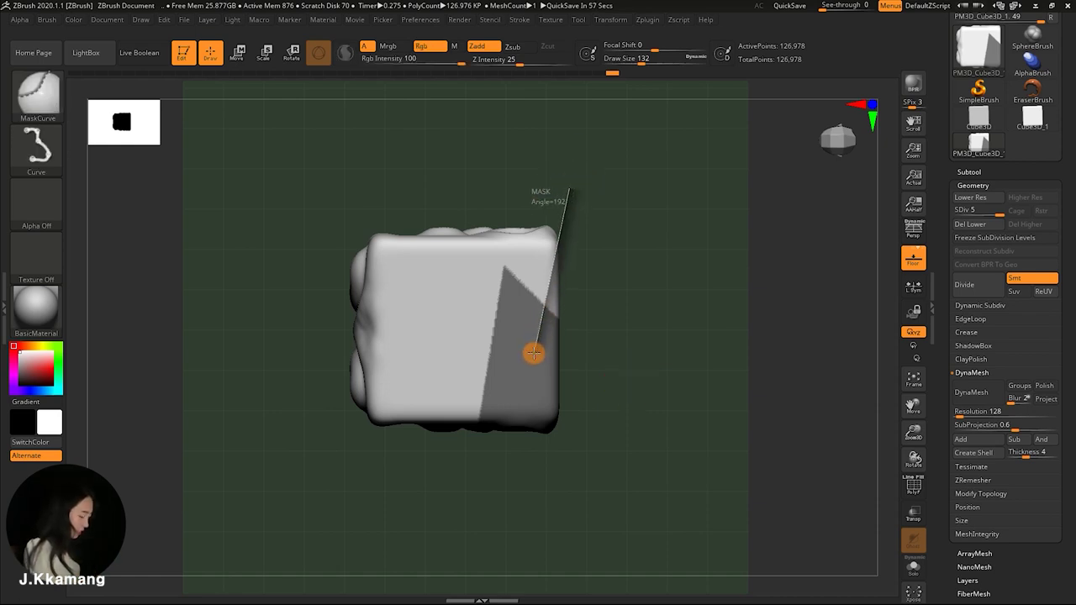
pyautogui.keyDown('ctrl'); pyautogui.keyDown('alt'); pyautogui.moveTo(535, 353); pyautogui.dragTo(531, 344); pyautogui.keyUp('alt'); pyautogui.keyUp('ctrl')
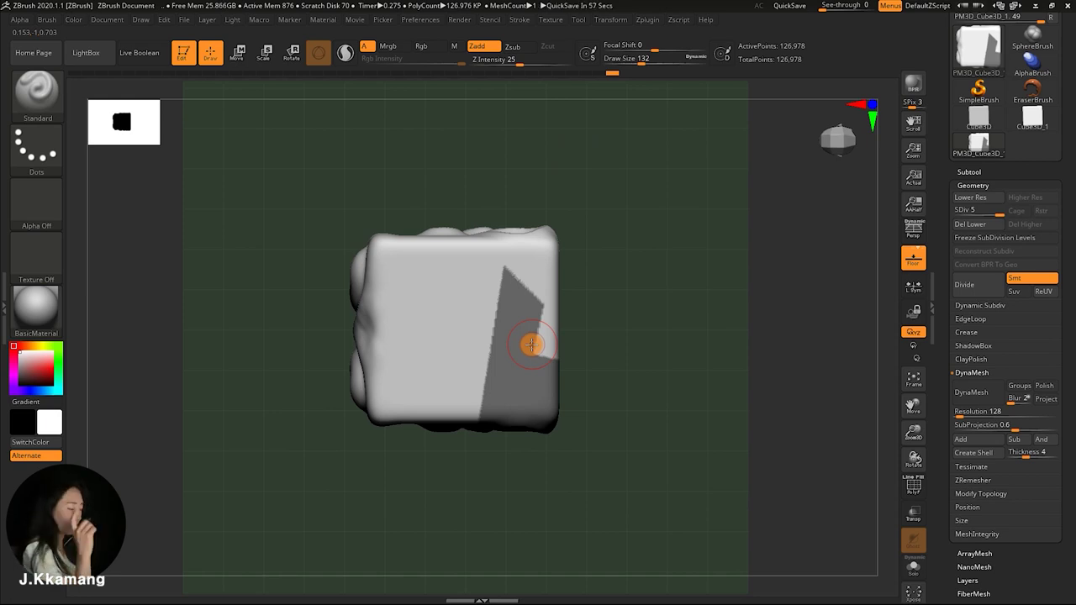
pyautogui.moveTo(586, 230); pyautogui.dragTo(630, 247)
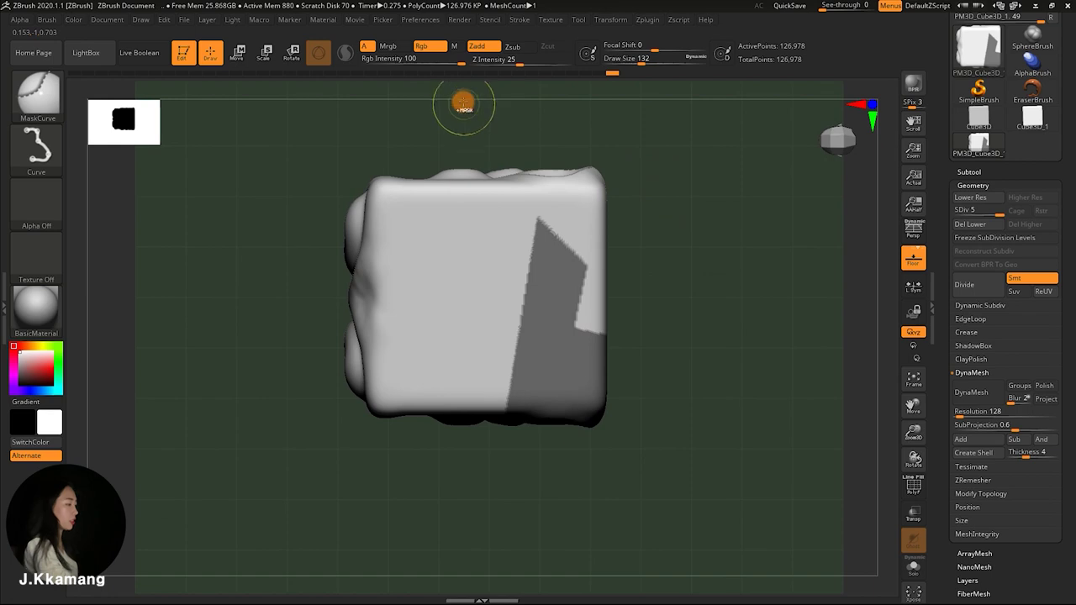
pyautogui.keyDown('ctrl'); pyautogui.click(491, 129); pyautogui.keyUp('ctrl')
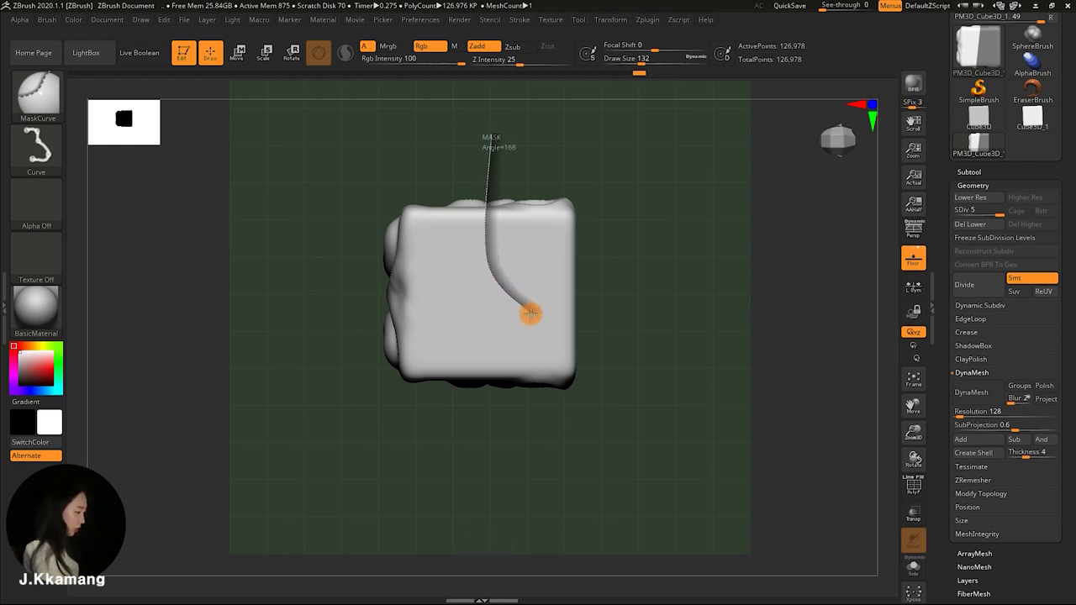
# Redraw the curve past the right edge to mask the upper-right area, then clear the mask
pyautogui.moveTo(555, 314); pyautogui.dragTo(615, 295)
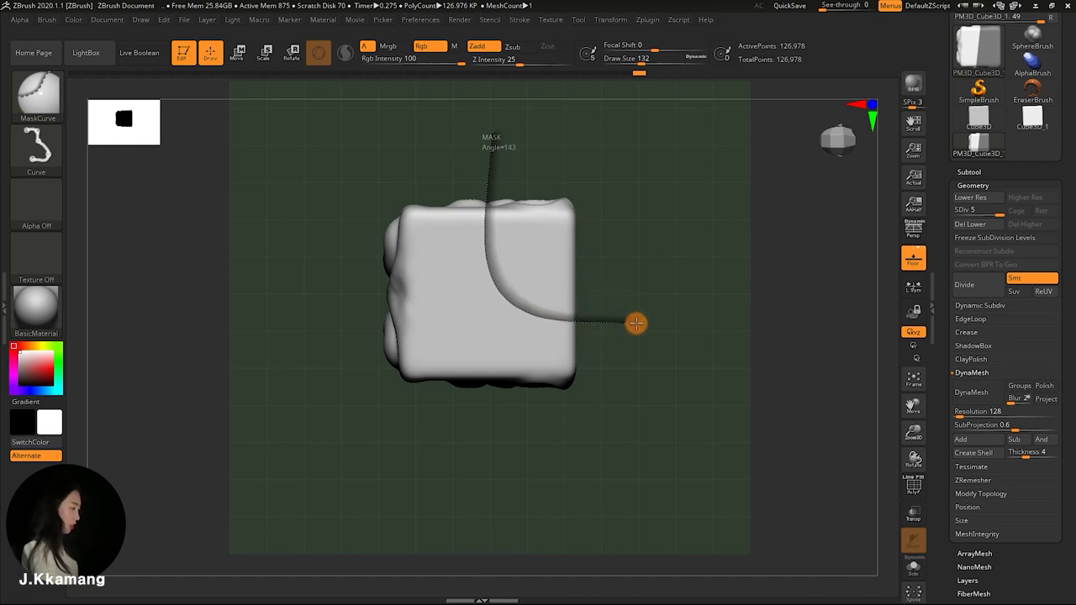
pyautogui.moveTo(635, 323); pyautogui.dragTo(629, 313)
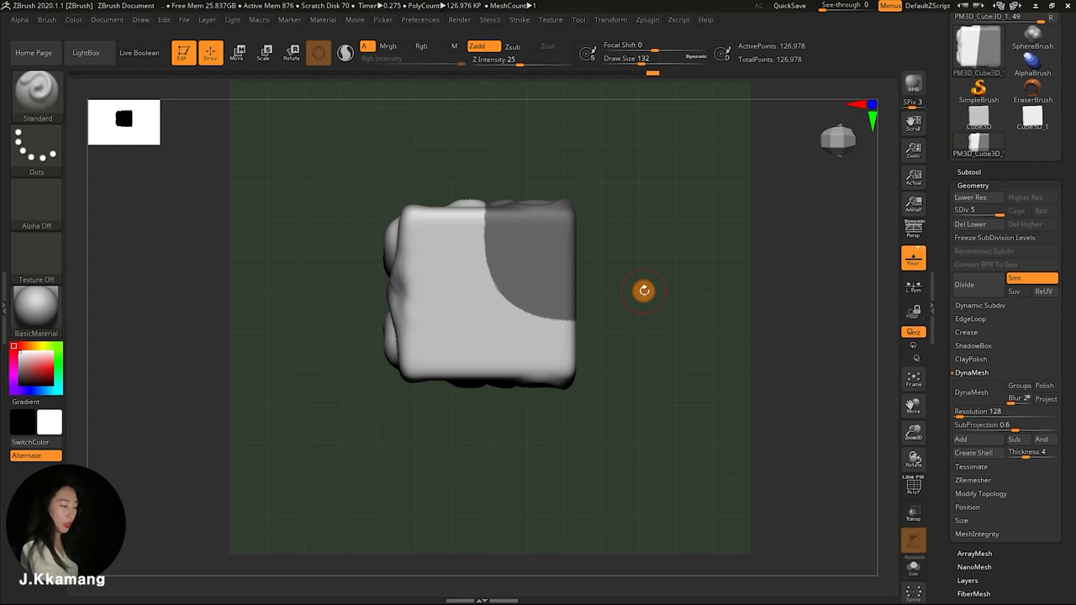
pyautogui.moveTo(643, 291); pyautogui.dragTo(629, 253)
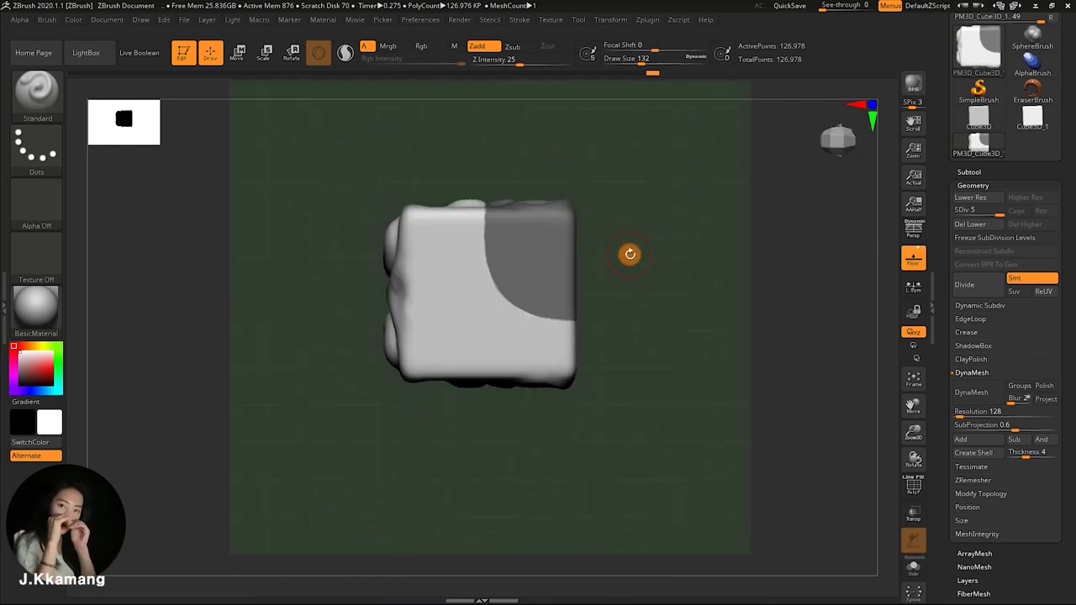
pyautogui.moveTo(636, 249)
pyautogui.keyDown('ctrl'); pyautogui.mouseDown()
pyautogui.moveTo(645, 228)
pyautogui.moveTo(679, 238)
pyautogui.mouseUp(); pyautogui.keyUp('ctrl')
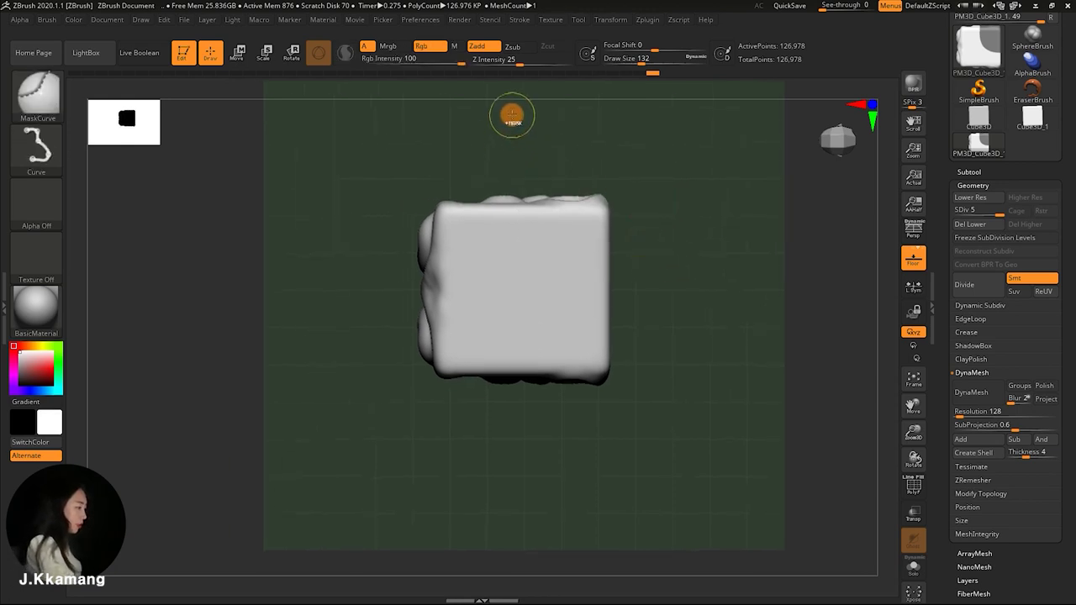
pyautogui.keyDown('ctrl'); pyautogui.moveTo(513, 140); pyautogui.dragTo(509, 207); pyautogui.keyUp('ctrl')
pyautogui.keyDown('ctrl'); pyautogui.moveTo(509, 253); pyautogui.dragTo(512, 265); pyautogui.keyUp('ctrl')
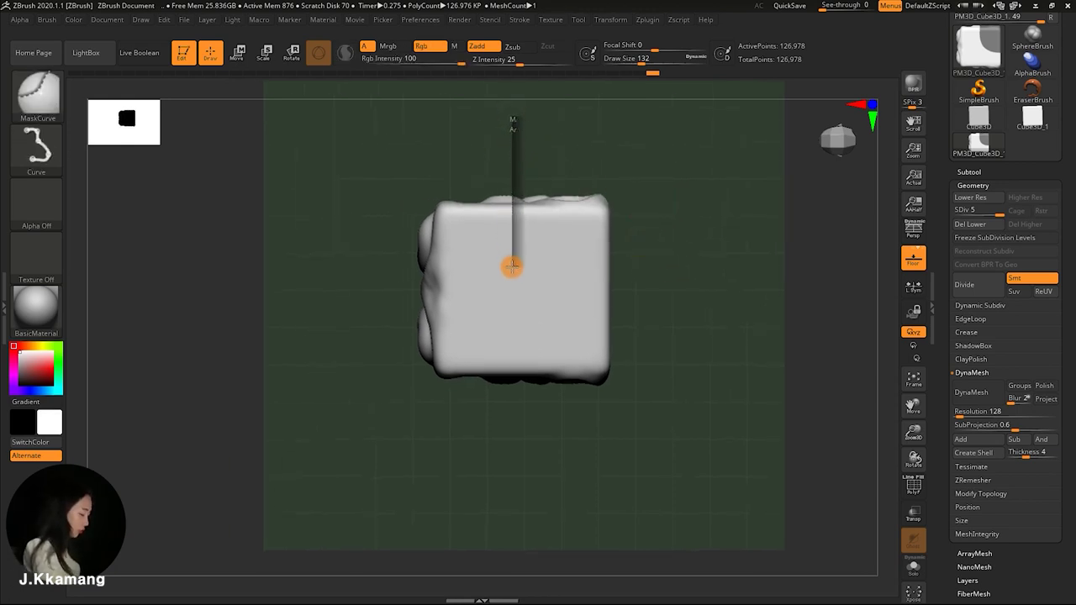
pyautogui.press('alt')
pyautogui.press('alt')
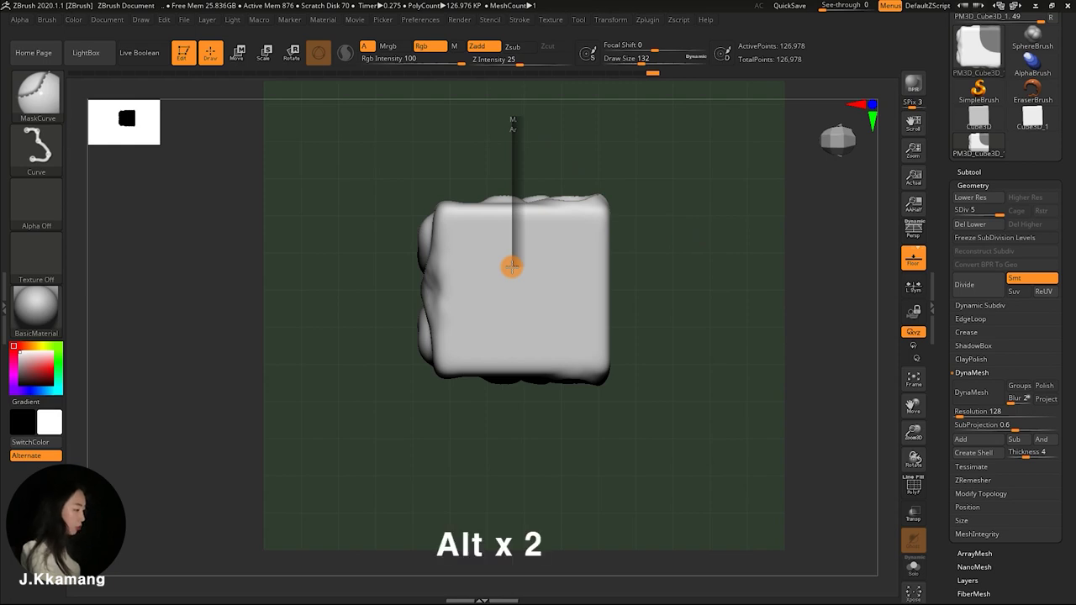
pyautogui.moveTo(512, 266)
pyautogui.keyDown('ctrl'); pyautogui.mouseDown()
pyautogui.moveTo(571, 319)
pyautogui.moveTo(543, 295)
pyautogui.mouseUp(); pyautogui.keyUp('ctrl')
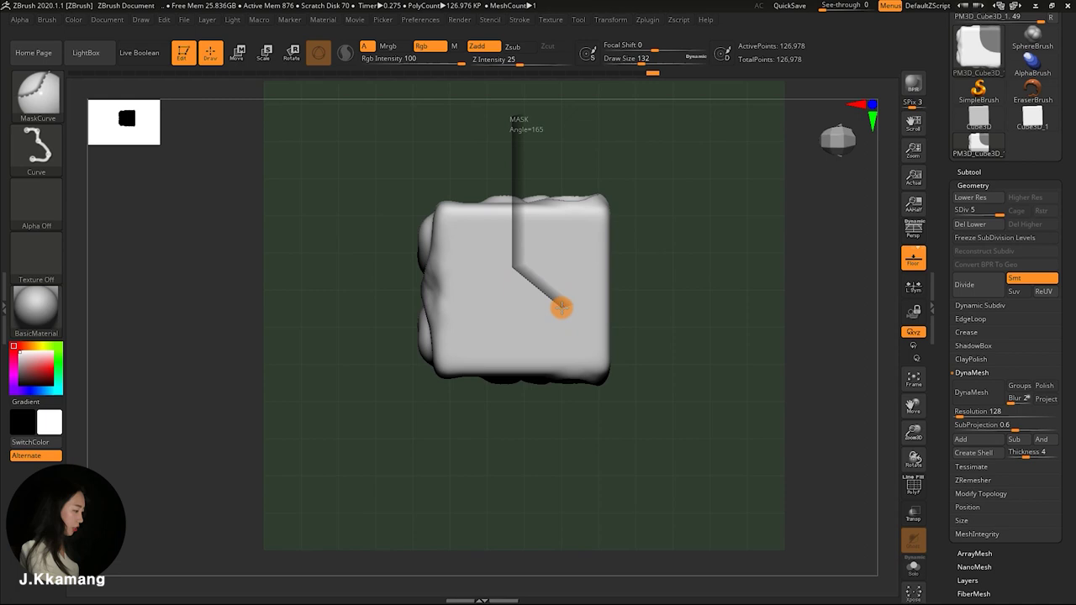
pyautogui.press('alt')
pyautogui.press('alt')
pyautogui.moveTo(564, 306)
pyautogui.keyDown('ctrl'); pyautogui.mouseDown()
pyautogui.moveTo(688, 267)
pyautogui.moveTo(696, 253)
pyautogui.mouseUp(); pyautogui.keyUp('ctrl')
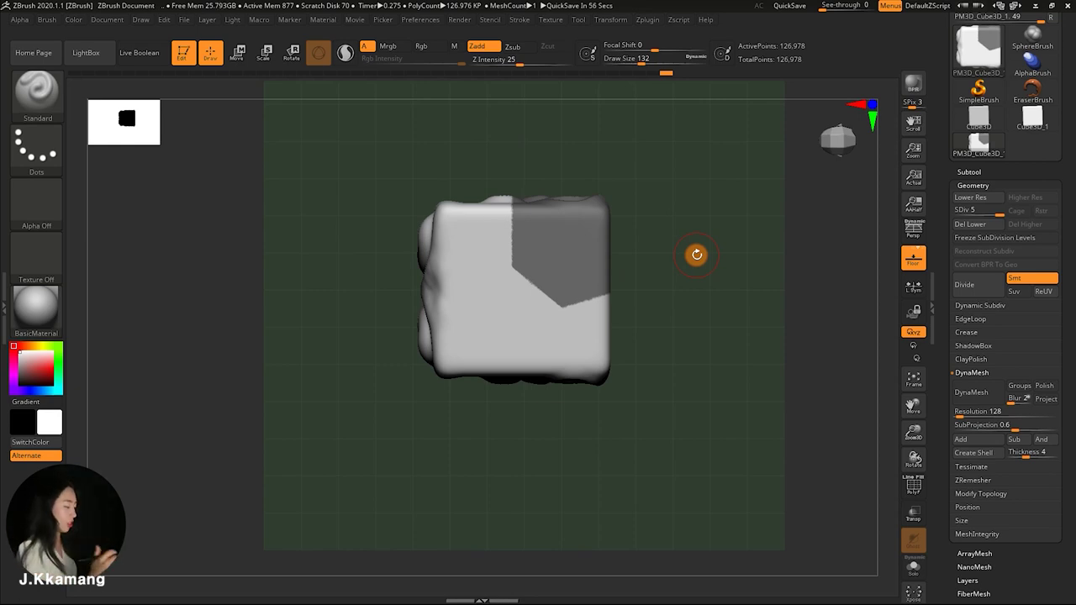
pyautogui.keyDown('ctrl'); pyautogui.click(663, 207); pyautogui.keyUp('ctrl')
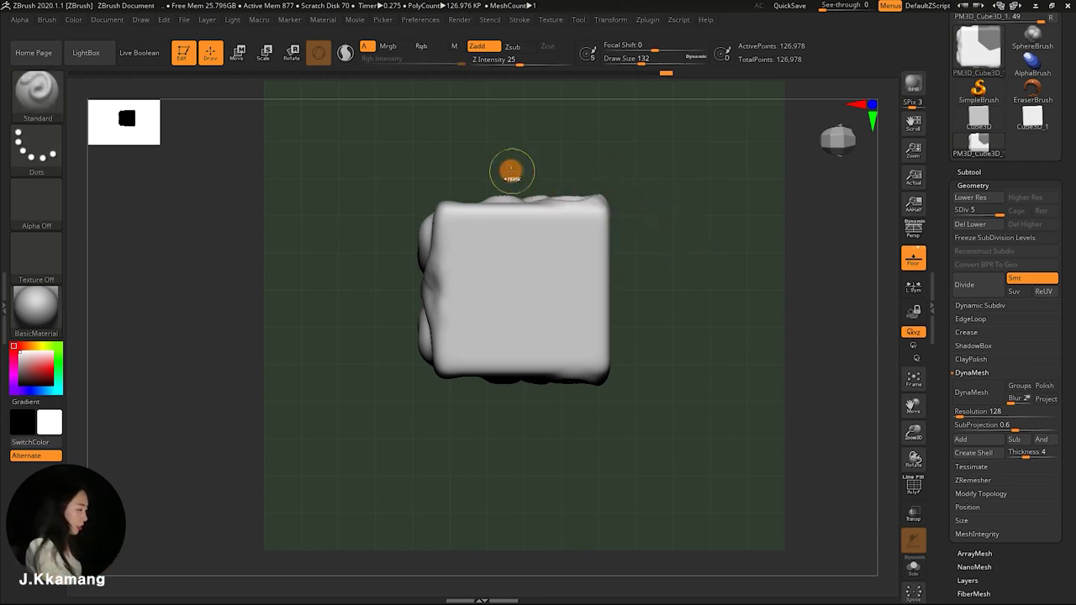
pyautogui.keyDown('ctrl'); pyautogui.moveTo(503, 141); pyautogui.dragTo(500, 254); pyautogui.keyUp('ctrl')
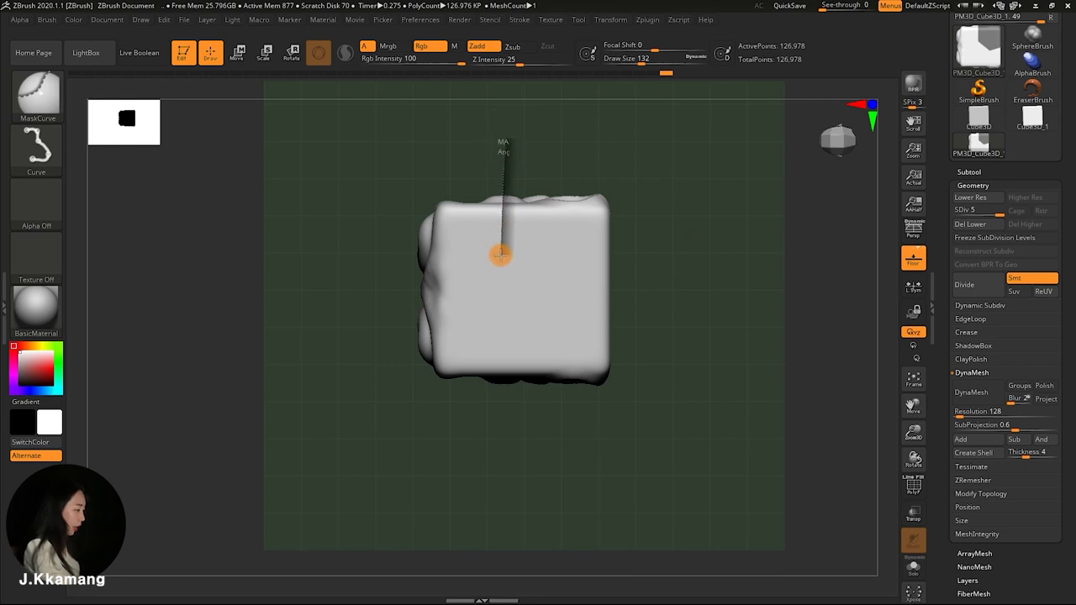
pyautogui.press('alt')
pyautogui.press('alt')
pyautogui.keyDown('ctrl'); pyautogui.moveTo(501, 254); pyautogui.dragTo(525, 269); pyautogui.keyUp('ctrl')
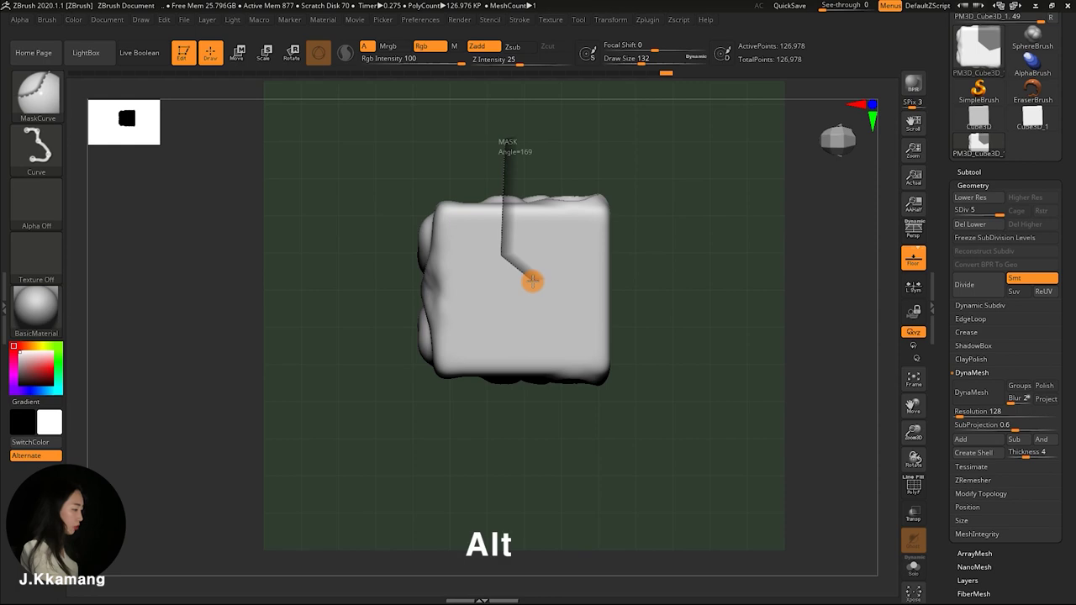
pyautogui.moveTo(560, 285)
pyautogui.keyDown('ctrl'); pyautogui.mouseDown()
pyautogui.moveTo(613, 269)
pyautogui.moveTo(602, 264)
pyautogui.mouseUp(); pyautogui.keyUp('ctrl')
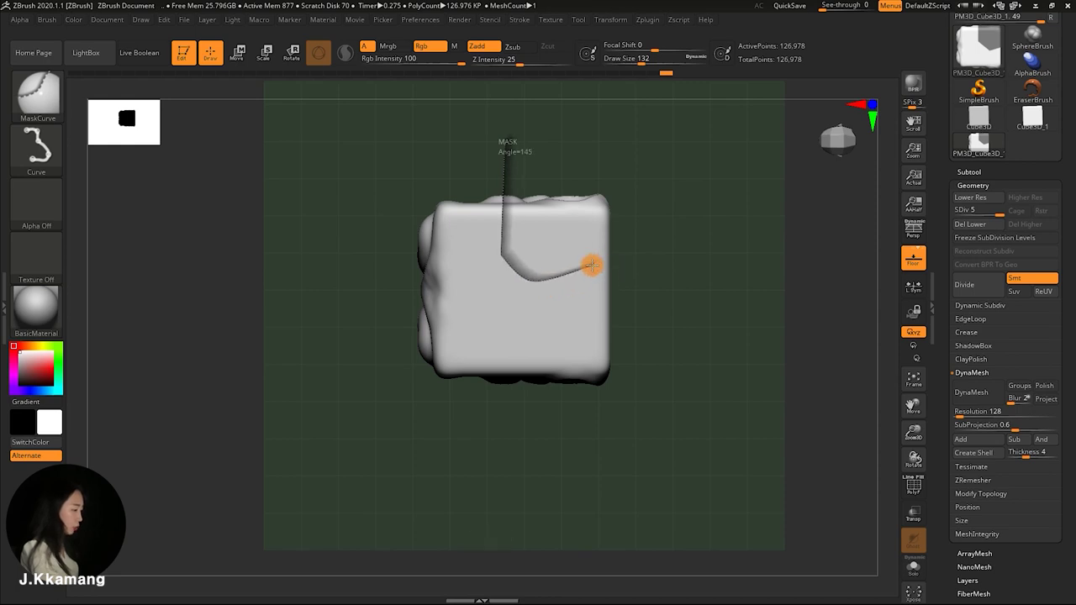
pyautogui.keyDown('ctrl'); pyautogui.moveTo(610, 236); pyautogui.dragTo(616, 182); pyautogui.keyUp('ctrl')
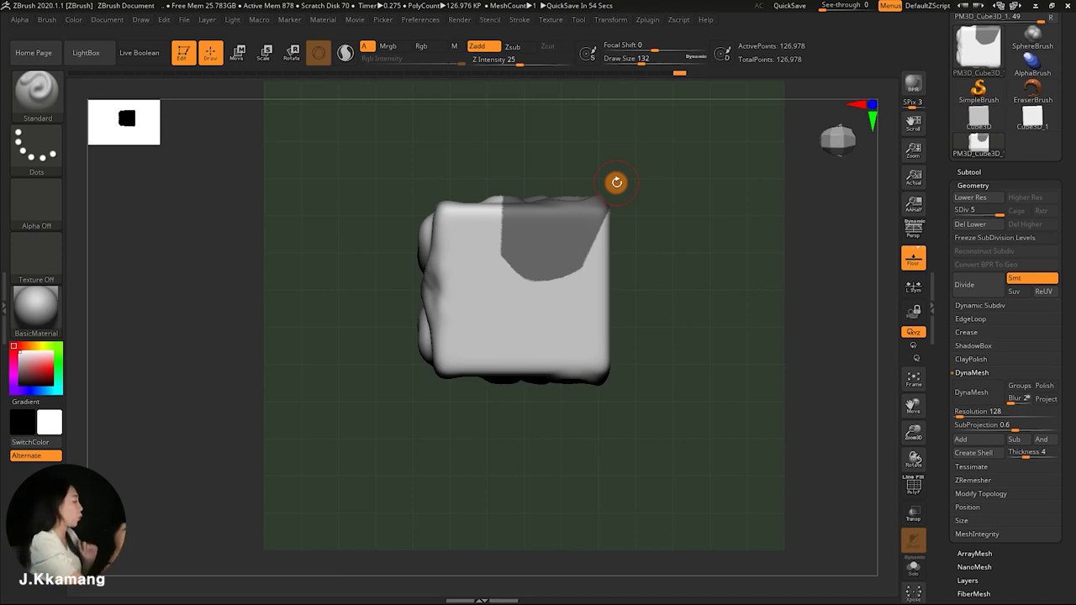
pyautogui.press('ctrl')
pyautogui.keyDown('ctrl'); pyautogui.moveTo(673, 240); pyautogui.dragTo(738, 277); pyautogui.keyUp('ctrl')
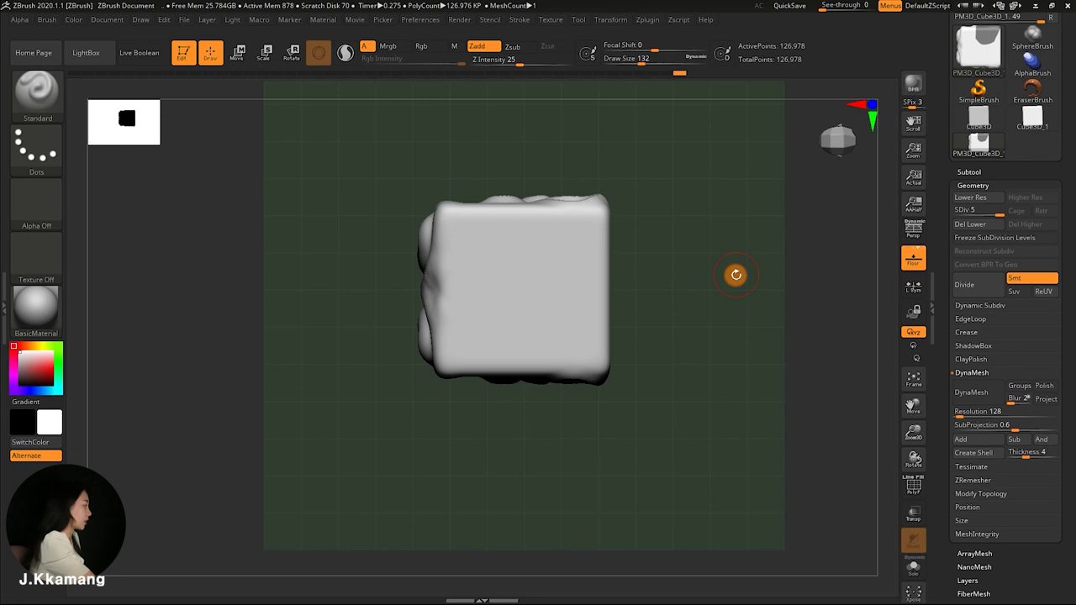
pyautogui.hotkey('ctrl', 'b')
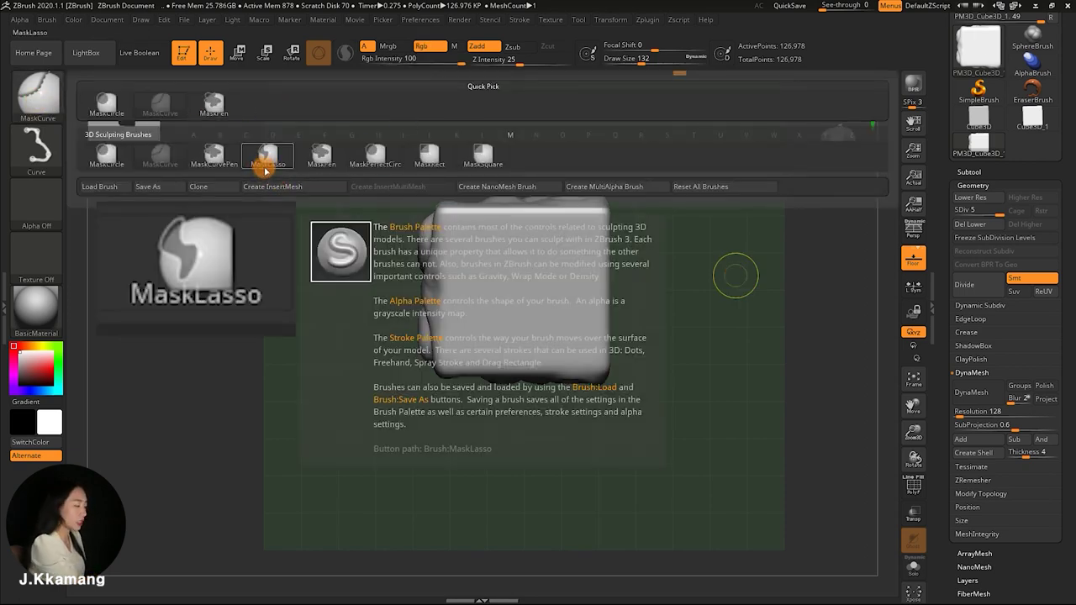
# Pick MaskLasso, zoom in, set Draw Size 56 and lasso a lightning-bolt mask on the front face
pyautogui.click(268, 165)
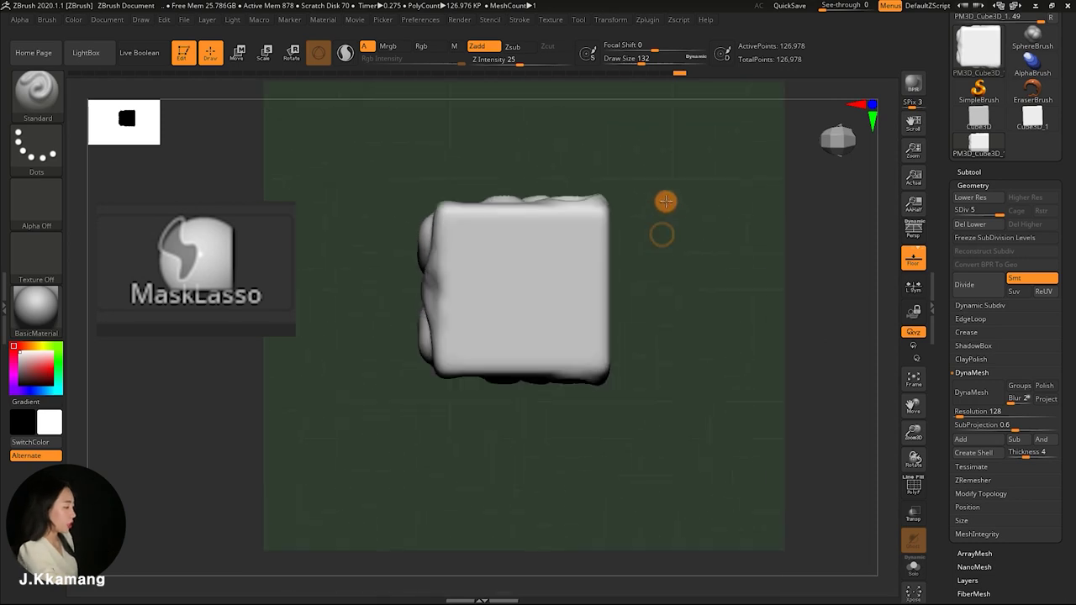
pyautogui.moveTo(665, 201); pyautogui.dragTo(674, 222)
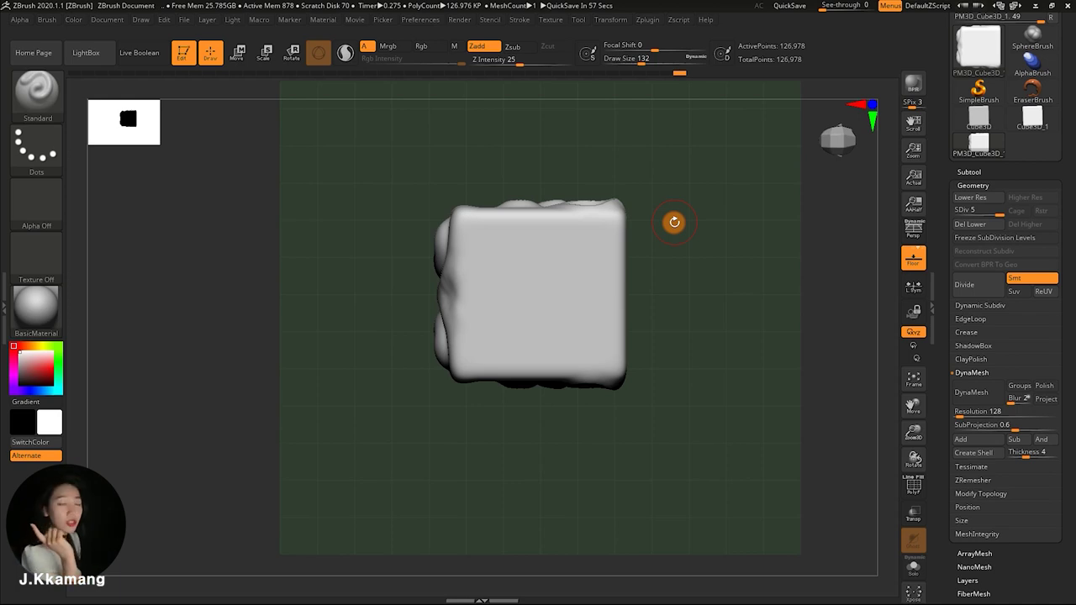
pyautogui.moveTo(674, 222)
pyautogui.keyDown('alt'); pyautogui.mouseDown()
pyautogui.moveTo(701, 240)
pyautogui.moveTo(682, 223)
pyautogui.mouseUp(); pyautogui.keyUp('alt')
pyautogui.press('space')
pyautogui.moveTo(645, 168); pyautogui.dragTo(639, 168)
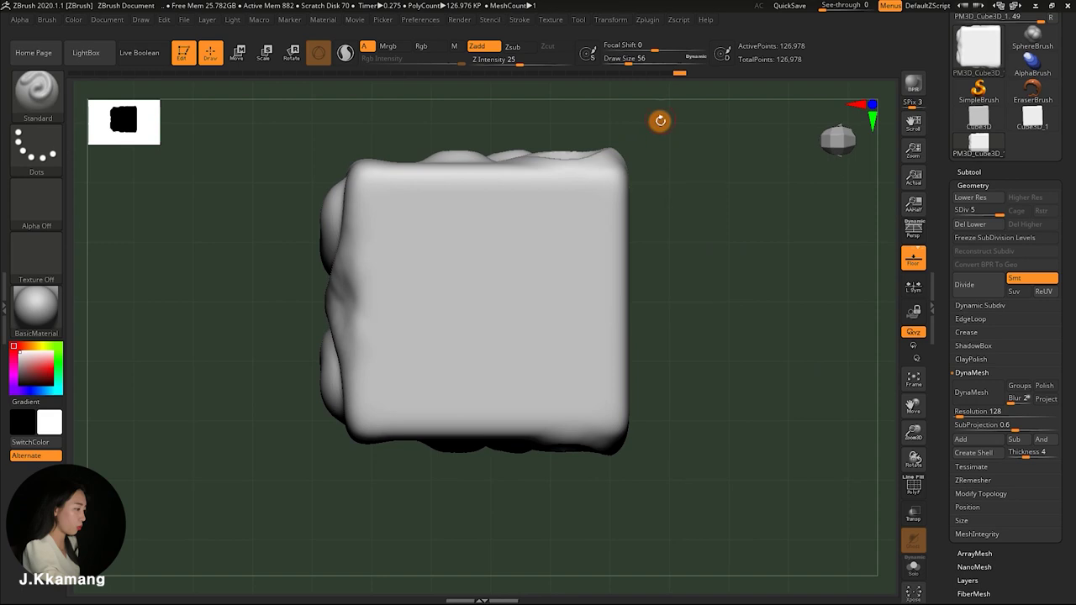
pyautogui.press('ctrl')
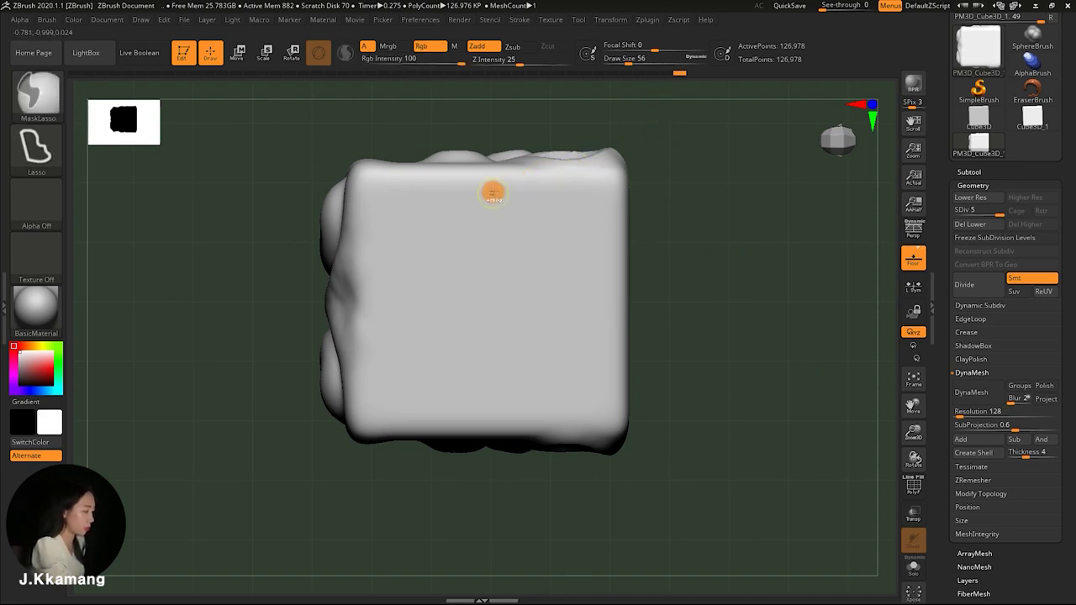
pyautogui.moveTo(493, 193)
pyautogui.keyDown('ctrl'); pyautogui.mouseDown()
pyautogui.moveTo(425, 360)
pyautogui.moveTo(526, 308)
pyautogui.moveTo(499, 226)
pyautogui.moveTo(517, 170)
pyautogui.mouseUp(); pyautogui.keyUp('ctrl')
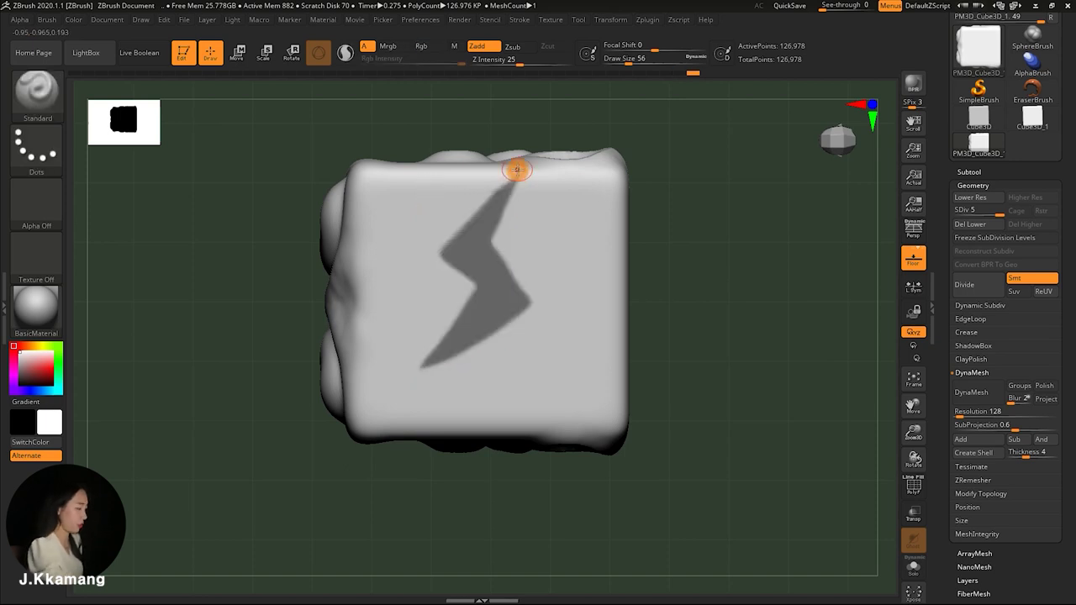
# Set Draw Size to 149 and invert the mask so only the bolt stays free
pyautogui.press('space')
pyautogui.moveTo(704, 211); pyautogui.dragTo(720, 211)
pyautogui.press('ctrl')
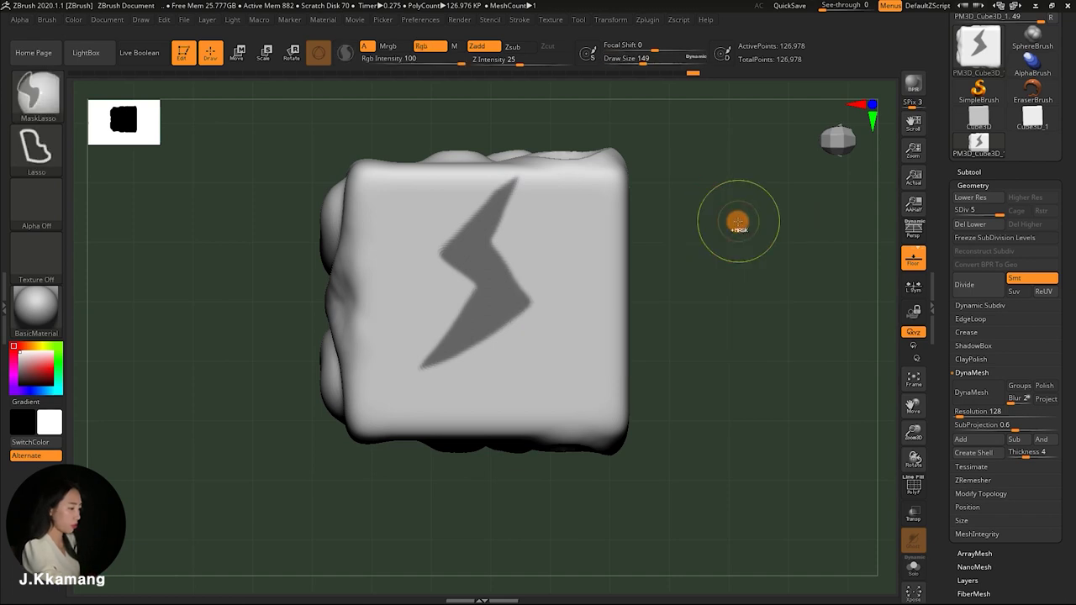
pyautogui.keyDown('ctrl'); pyautogui.click(737, 222); pyautogui.keyUp('ctrl')
# Switch to the Move brush at size 508, intensity 51, and pull the lightning bolt outward
pyautogui.press('space')
pyautogui.moveTo(672, 211)
pyautogui.mouseDown()
pyautogui.moveTo(722, 179)
pyautogui.moveTo(723, 159)
pyautogui.mouseUp()
pyautogui.press('space')
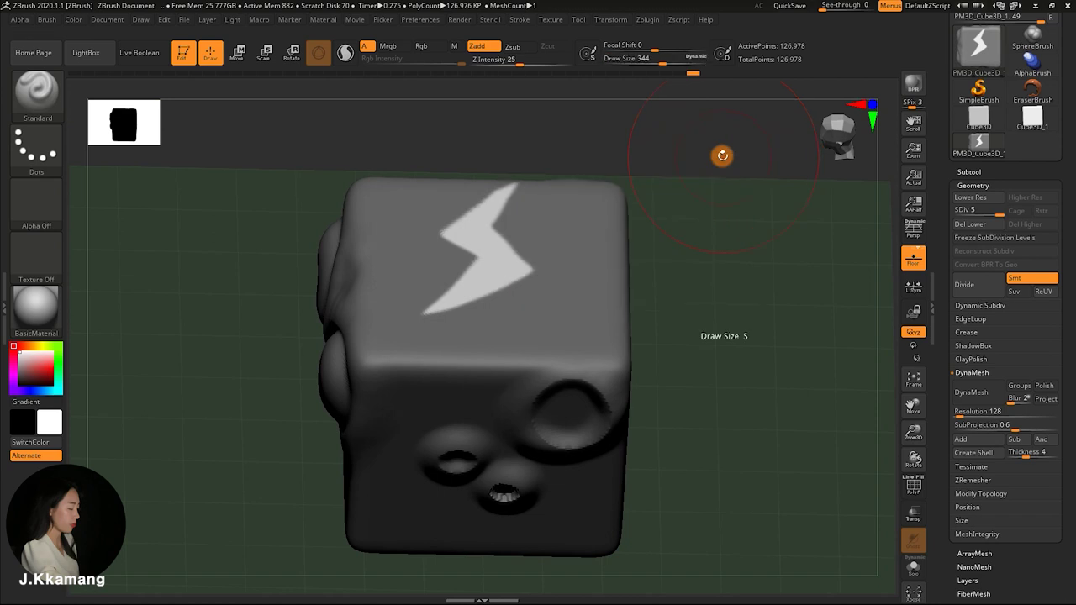
pyautogui.press('b')
pyautogui.press('m')
pyautogui.press('v')
pyautogui.press('space')
pyautogui.moveTo(514, 210); pyautogui.dragTo(525, 207)
pyautogui.moveTo(490, 240); pyautogui.dragTo(490, 235)
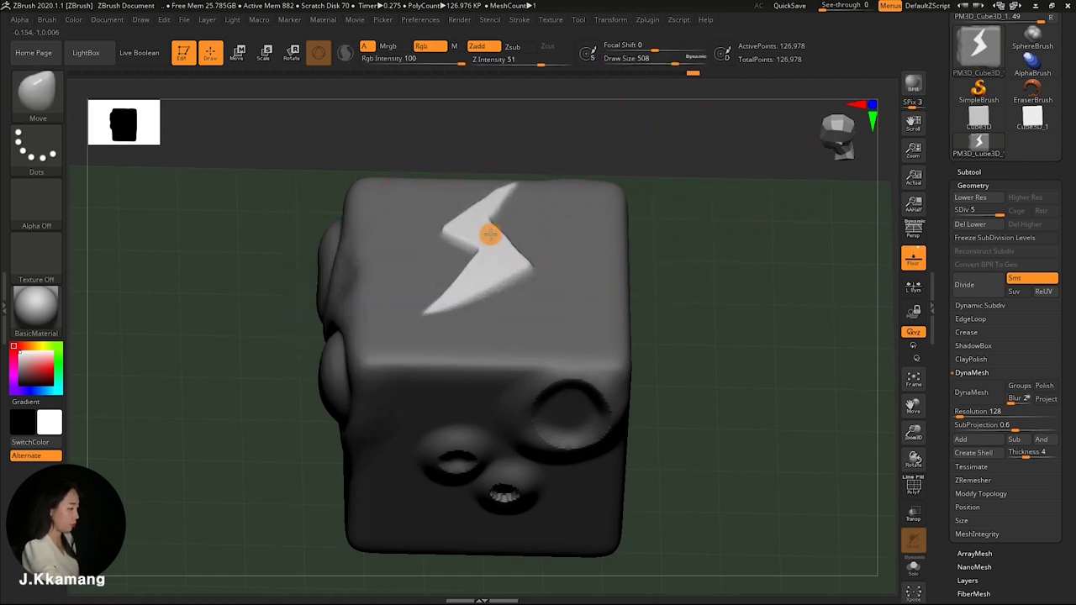
# Pull the bolt relief further out, smooth it from a front view, and set Draw Size to 158
pyautogui.moveTo(679, 202)
pyautogui.mouseDown()
pyautogui.moveTo(687, 274)
pyautogui.moveTo(684, 240)
pyautogui.moveTo(541, 238)
pyautogui.moveTo(613, 230)
pyautogui.mouseUp()
pyautogui.moveTo(492, 241); pyautogui.dragTo(496, 241)
pyautogui.moveTo(655, 227)
pyautogui.mouseDown()
pyautogui.moveTo(598, 224)
pyautogui.moveTo(658, 219)
pyautogui.mouseUp()
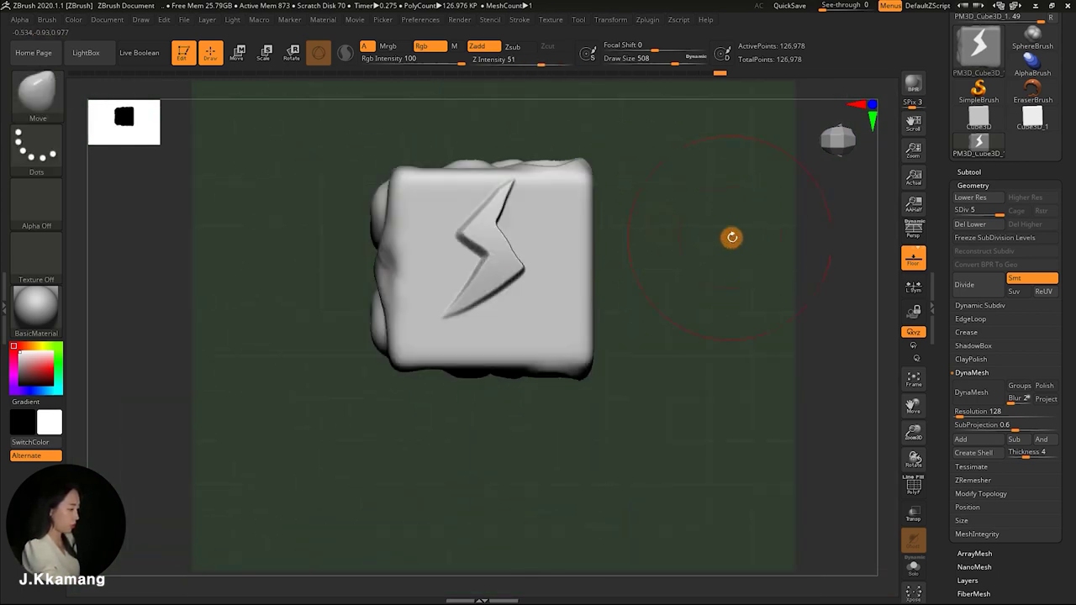
pyautogui.press('space')
pyautogui.press('space')
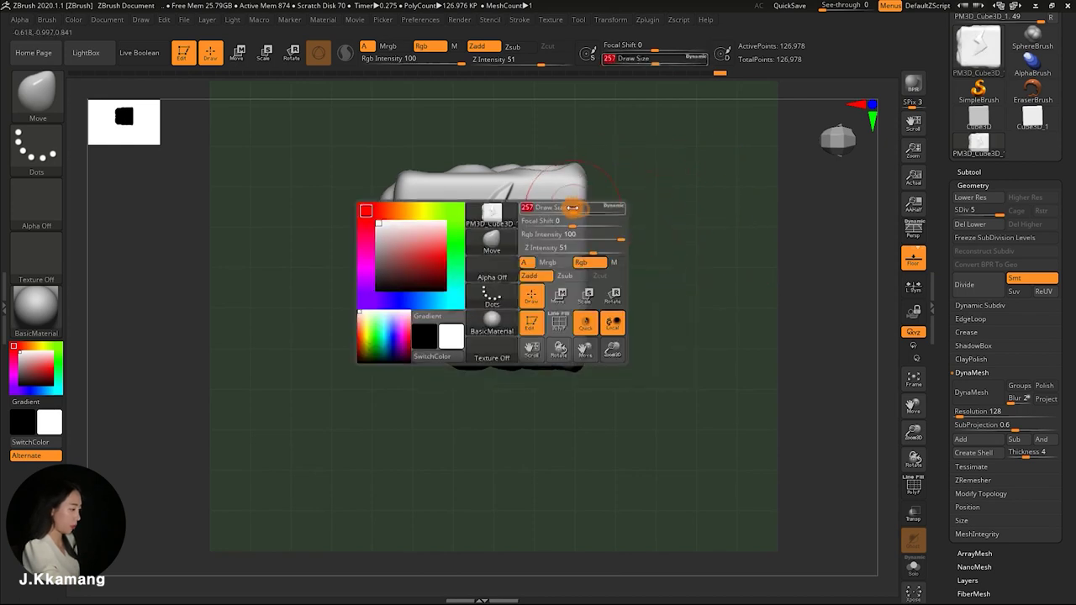
pyautogui.keyDown('shift'); pyautogui.moveTo(504, 221); pyautogui.dragTo(486, 229); pyautogui.keyUp('shift')
pyautogui.press('space')
pyautogui.moveTo(508, 190); pyautogui.dragTo(483, 190)
pyautogui.moveTo(608, 213)
pyautogui.keyDown('alt'); pyautogui.mouseDown()
pyautogui.moveTo(655, 228)
pyautogui.moveTo(651, 238)
pyautogui.moveTo(643, 225)
pyautogui.mouseUp(); pyautogui.keyUp('alt')
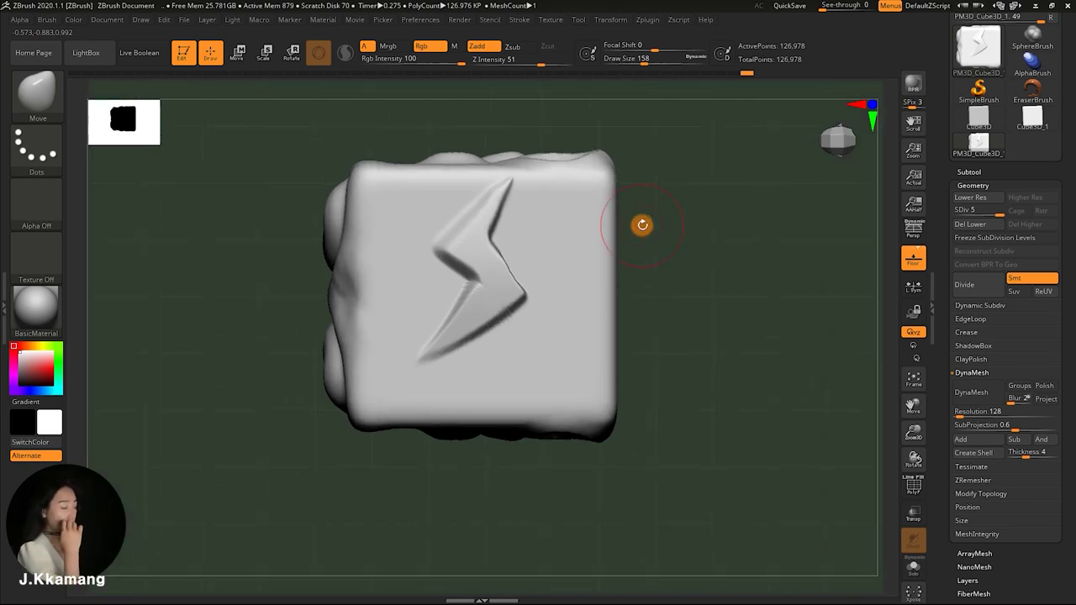
pyautogui.press('ctrl')
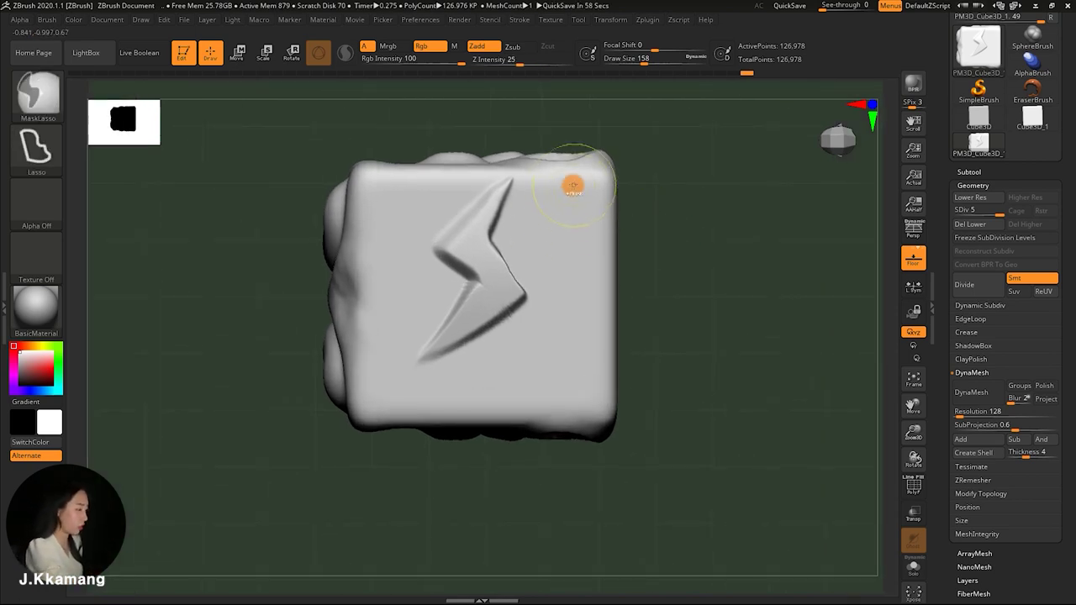
# Lasso-mask an S-shaped curve down the right side of the front face at size 112
pyautogui.moveTo(571, 188)
pyautogui.keyDown('ctrl'); pyautogui.mouseDown()
pyautogui.moveTo(573, 350)
pyautogui.moveTo(524, 379)
pyautogui.moveTo(571, 378)
pyautogui.moveTo(605, 341)
pyautogui.moveTo(589, 223)
pyautogui.moveTo(606, 178)
pyautogui.mouseUp(); pyautogui.keyUp('ctrl')
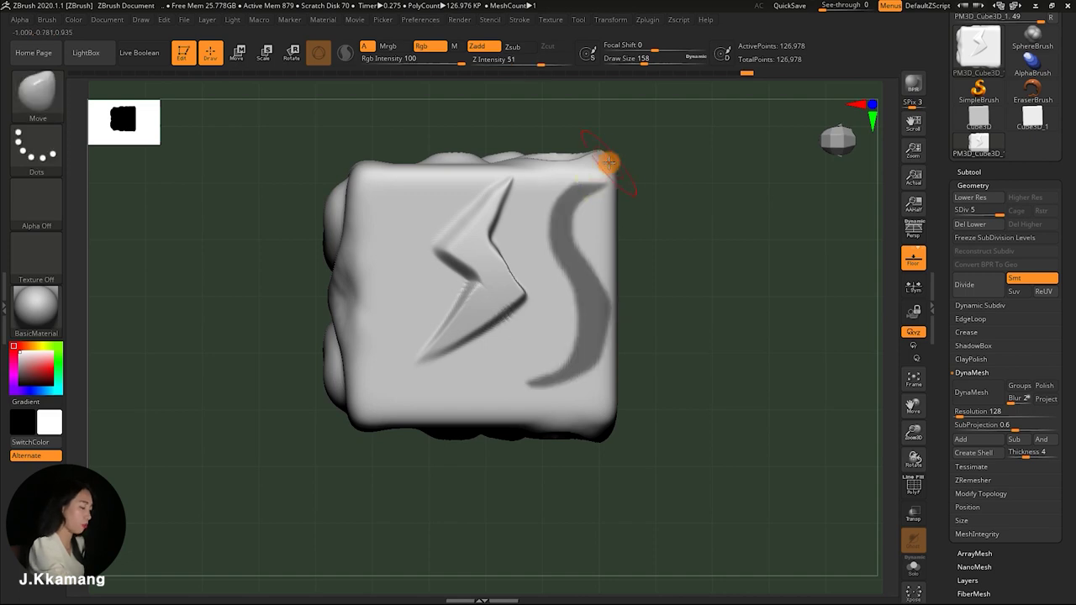
pyautogui.moveTo(682, 151); pyautogui.dragTo(694, 123, button='right')
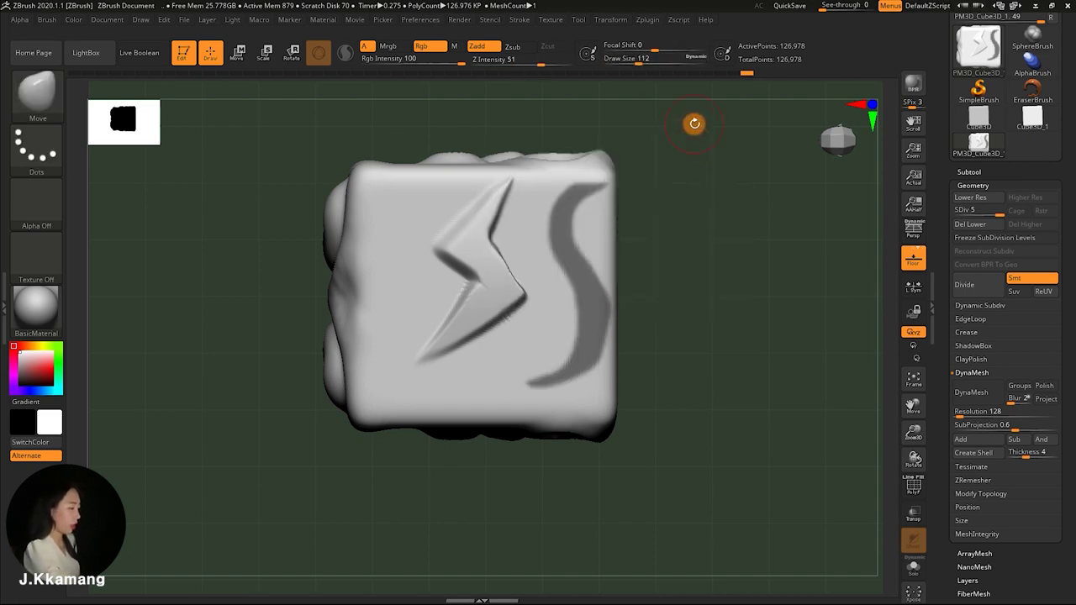
pyautogui.keyDown('ctrl'); pyautogui.click(37, 93); pyautogui.keyUp('ctrl')
pyautogui.moveTo(106, 154)
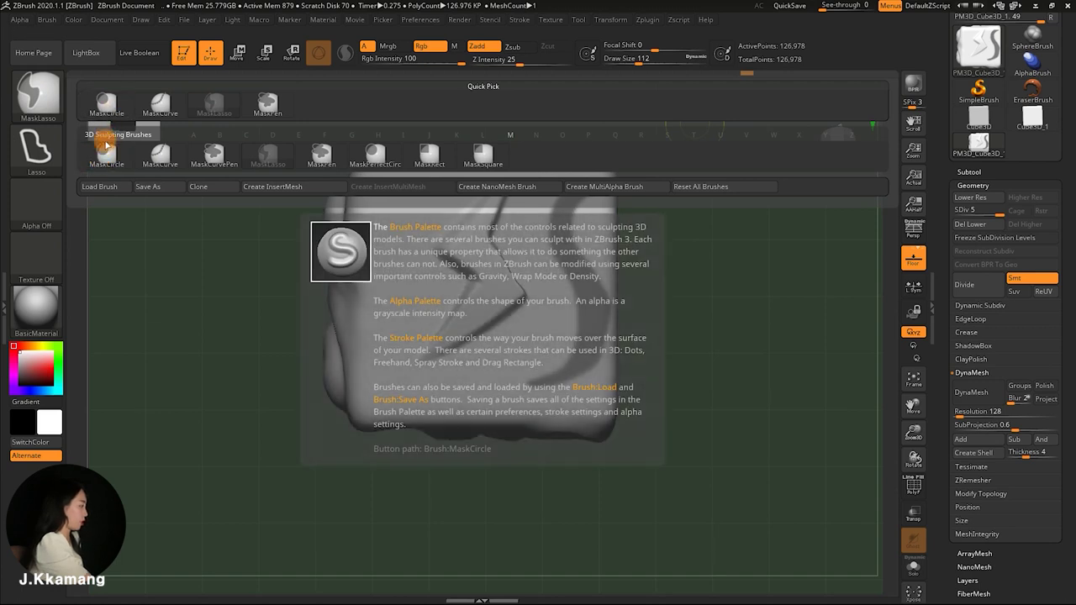
pyautogui.click(101, 153)
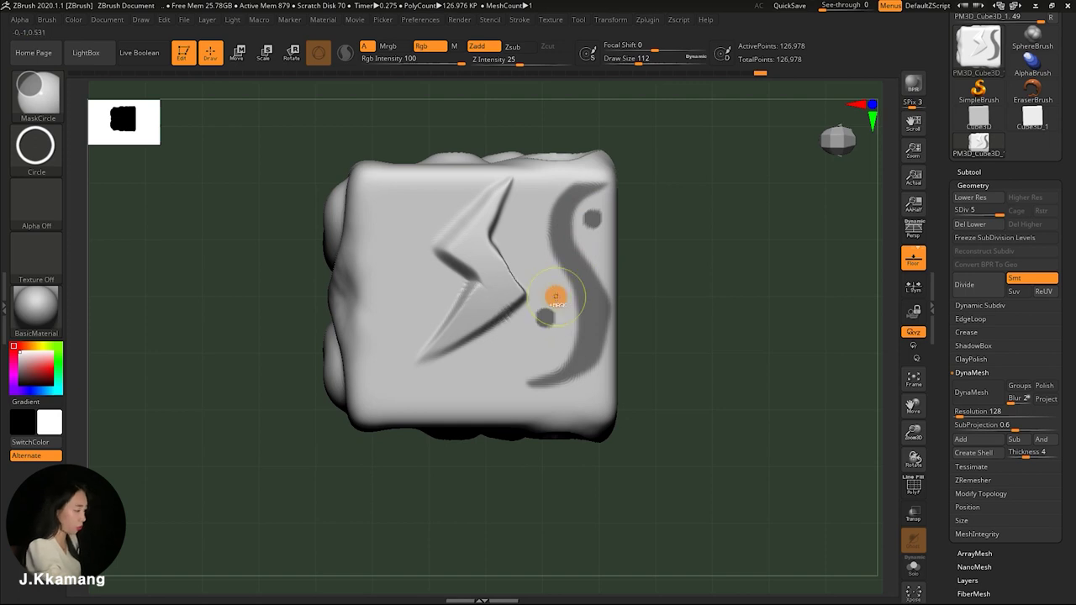
# Add two small MaskCircle rings beside the S-curve
pyautogui.press('ctrl')
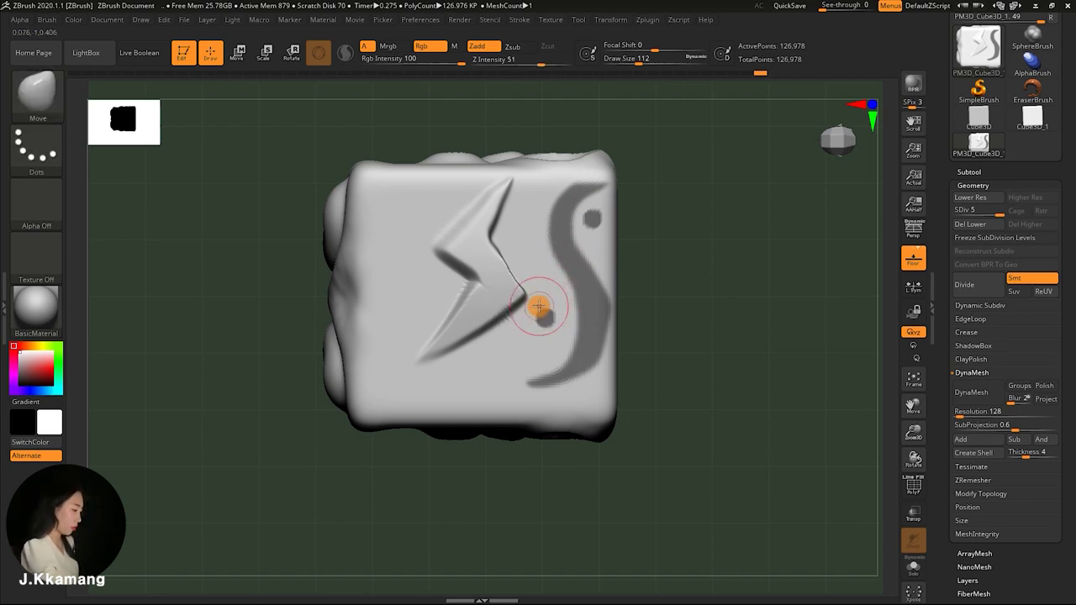
pyautogui.press('ctrl')
pyautogui.press('ctrl')
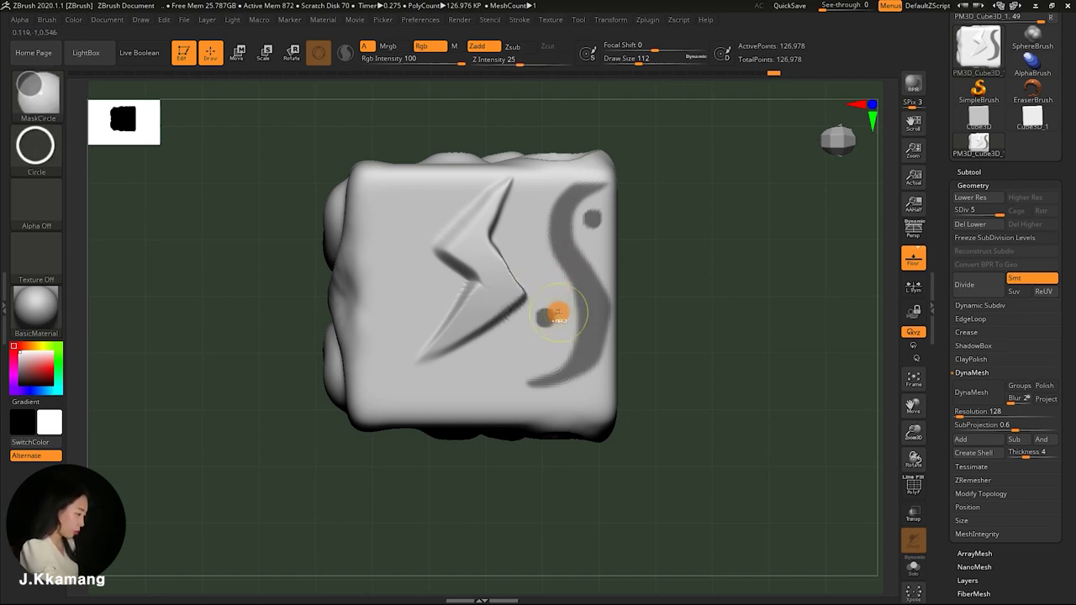
pyautogui.press('ctrl')
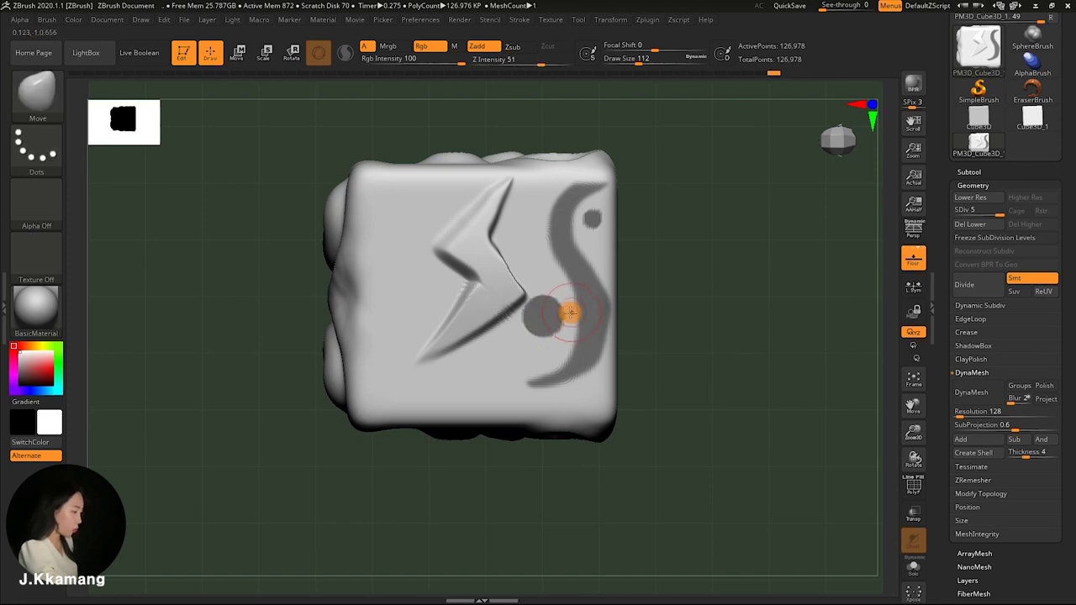
pyautogui.press('ctrl')
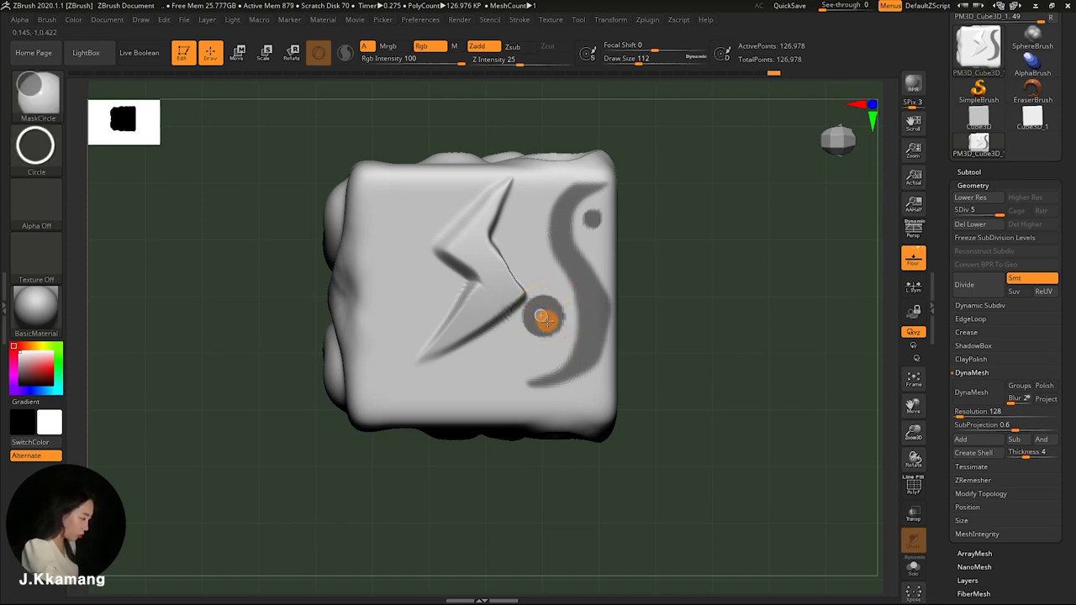
pyautogui.press('ctrl')
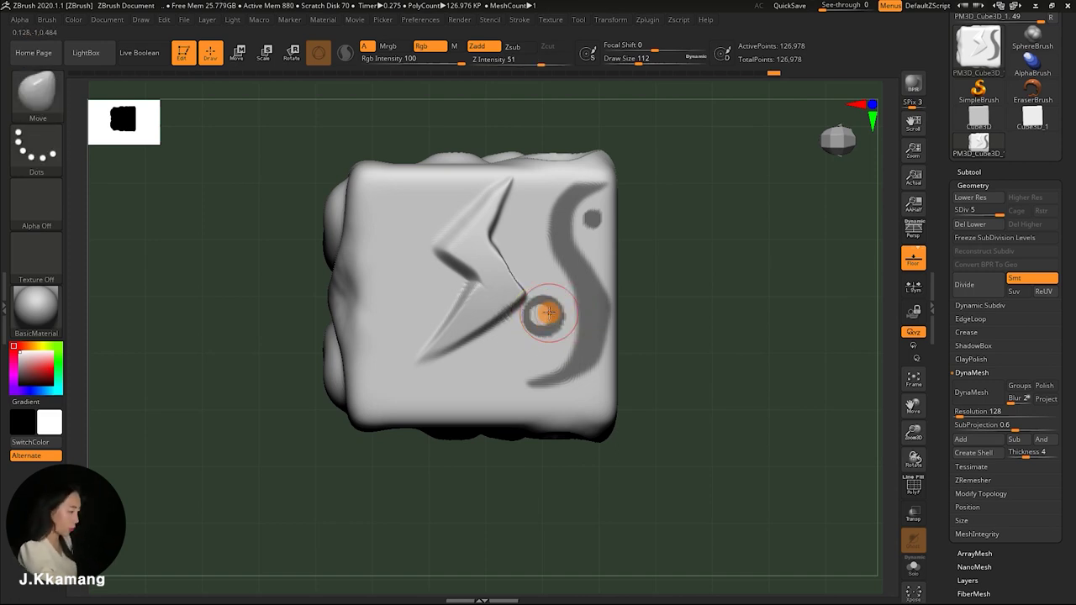
pyautogui.press('ctrl')
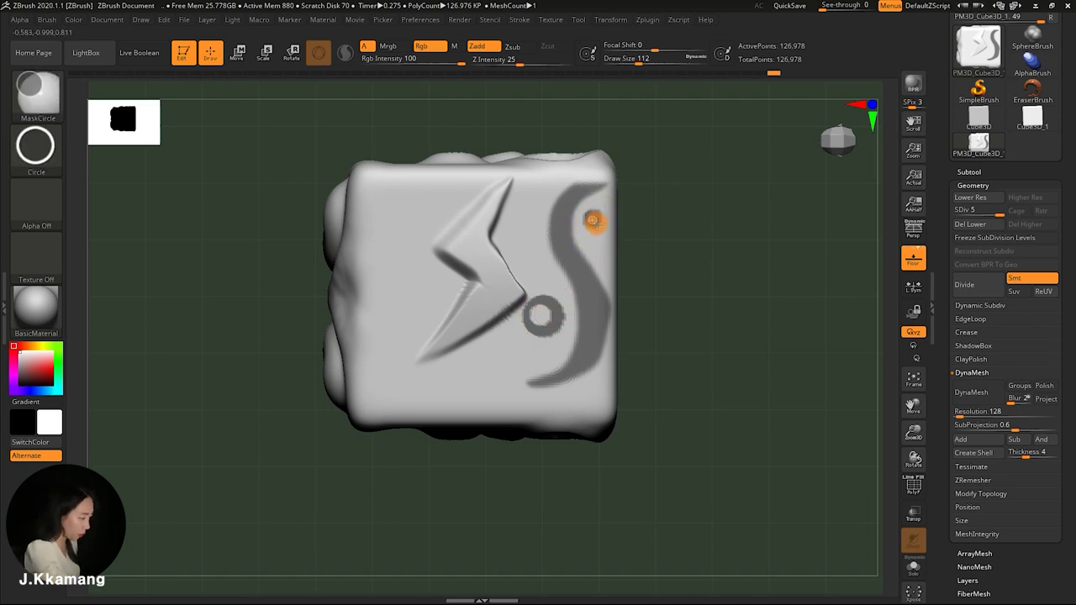
pyautogui.press('ctrl')
pyautogui.press('ctrl')
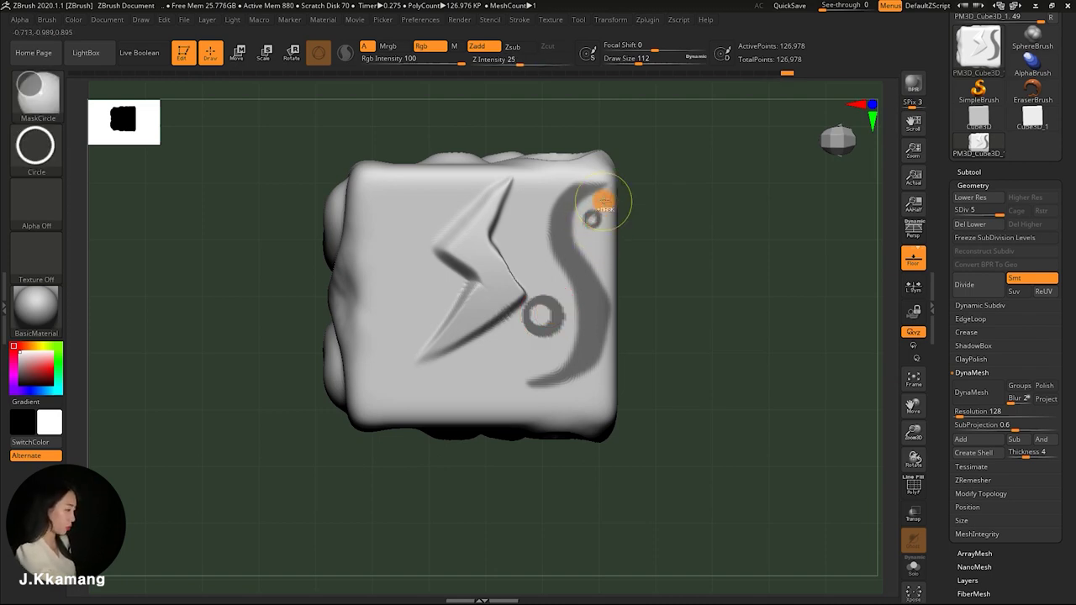
# Widen and thicken the S-curve mask with MaskLasso strokes along its edges
pyautogui.keyDown('ctrl'); pyautogui.click(51, 92); pyautogui.keyUp('ctrl')
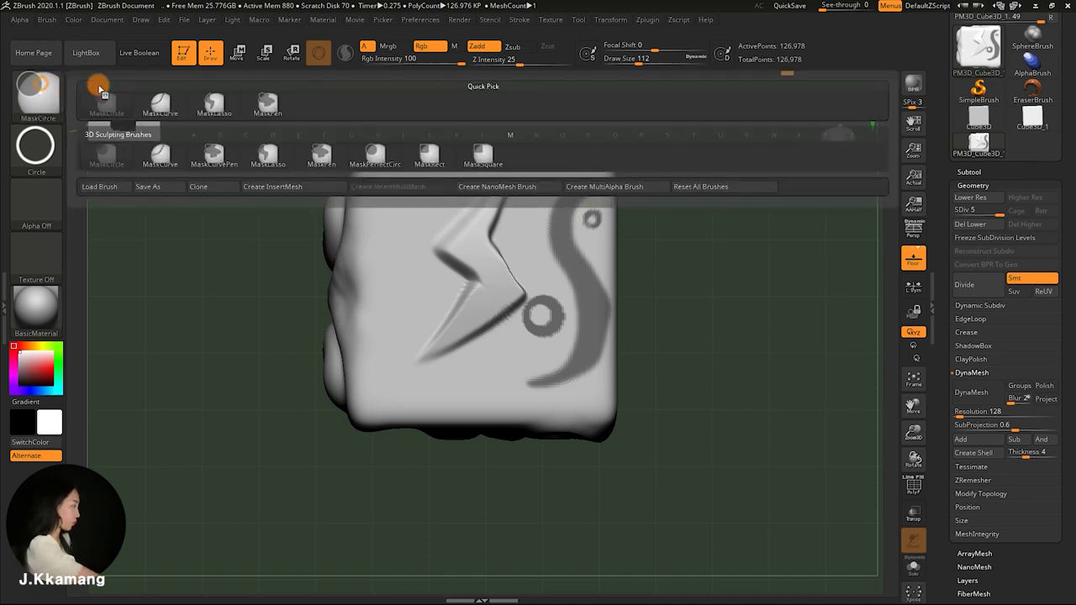
pyautogui.click(267, 153)
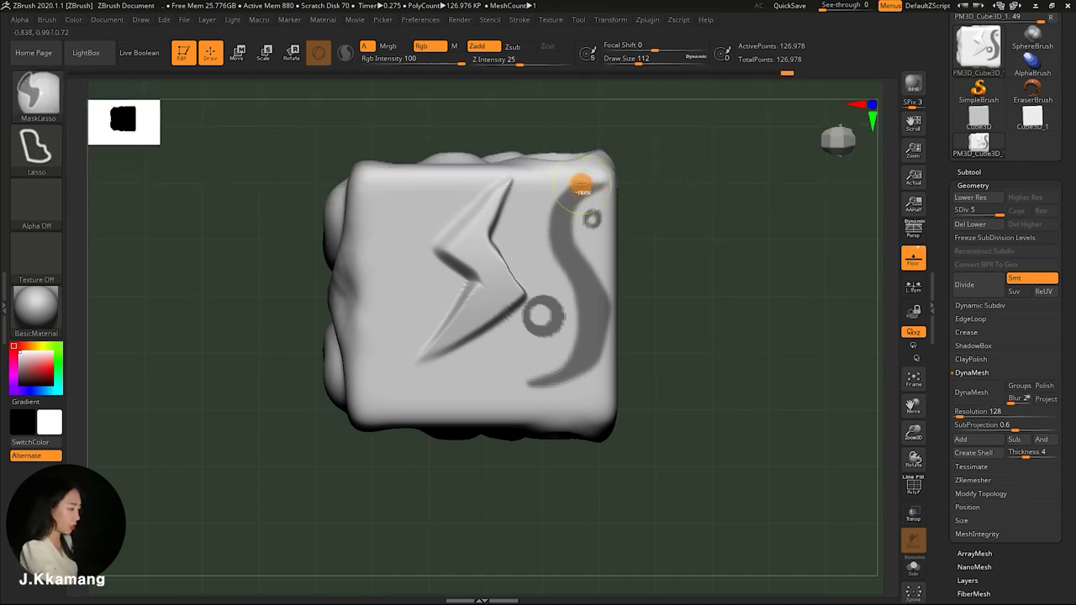
pyautogui.moveTo(571, 195)
pyautogui.keyDown('ctrl'); pyautogui.mouseDown()
pyautogui.moveTo(573, 259)
pyautogui.moveTo(565, 222)
pyautogui.mouseUp(); pyautogui.keyUp('ctrl')
pyautogui.keyDown('ctrl'); pyautogui.moveTo(588, 185); pyautogui.dragTo(632, 134); pyautogui.keyUp('ctrl')
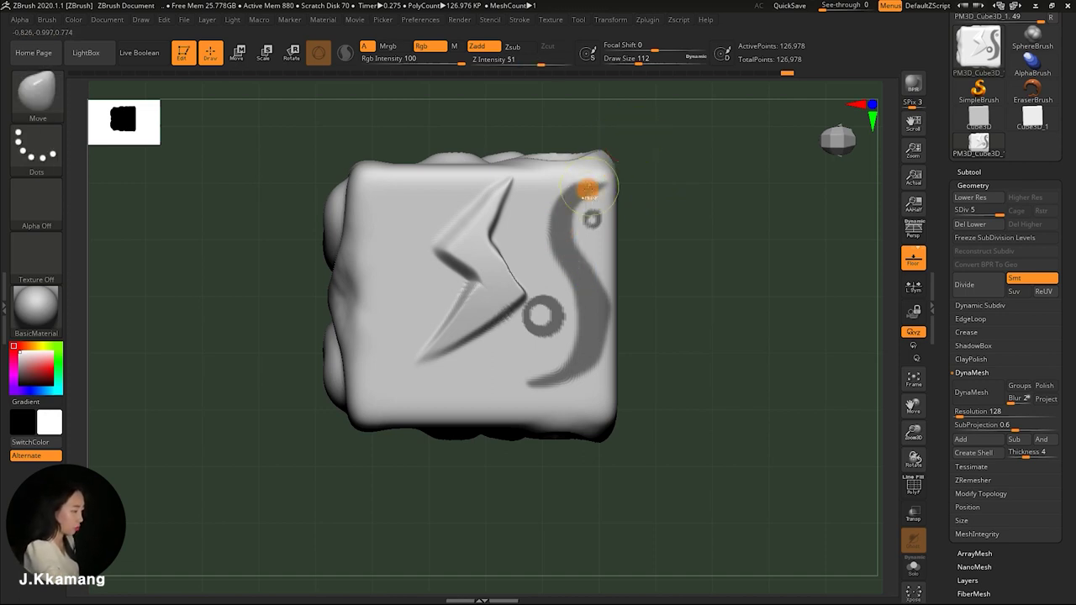
pyautogui.keyDown('ctrl'); pyautogui.moveTo(584, 176); pyautogui.dragTo(568, 256); pyautogui.keyUp('ctrl')
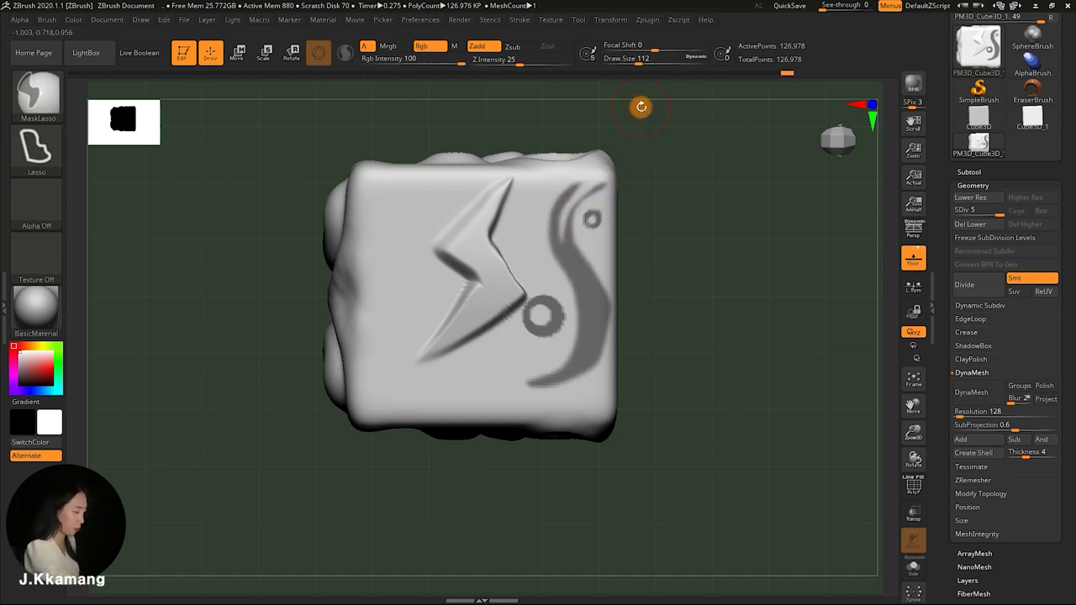
pyautogui.press('space')
# Invert the mask, push the S-curve ridge and its ring outward, and smooth a small front area
pyautogui.keyDown('ctrl'); pyautogui.click(679, 229); pyautogui.keyUp('ctrl')
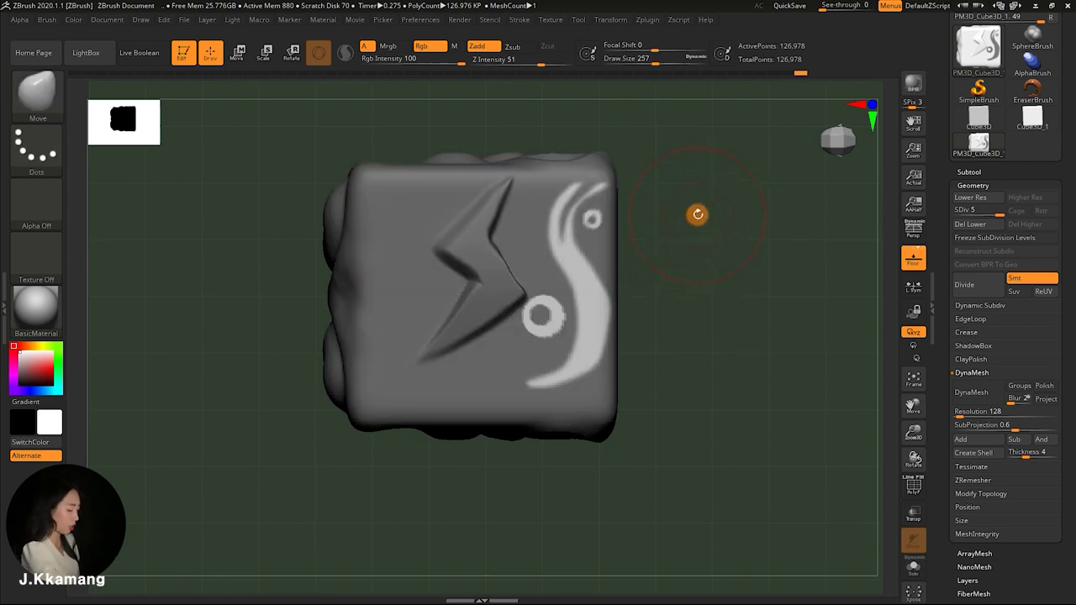
pyautogui.moveTo(698, 203); pyautogui.dragTo(735, 211)
pyautogui.press('space')
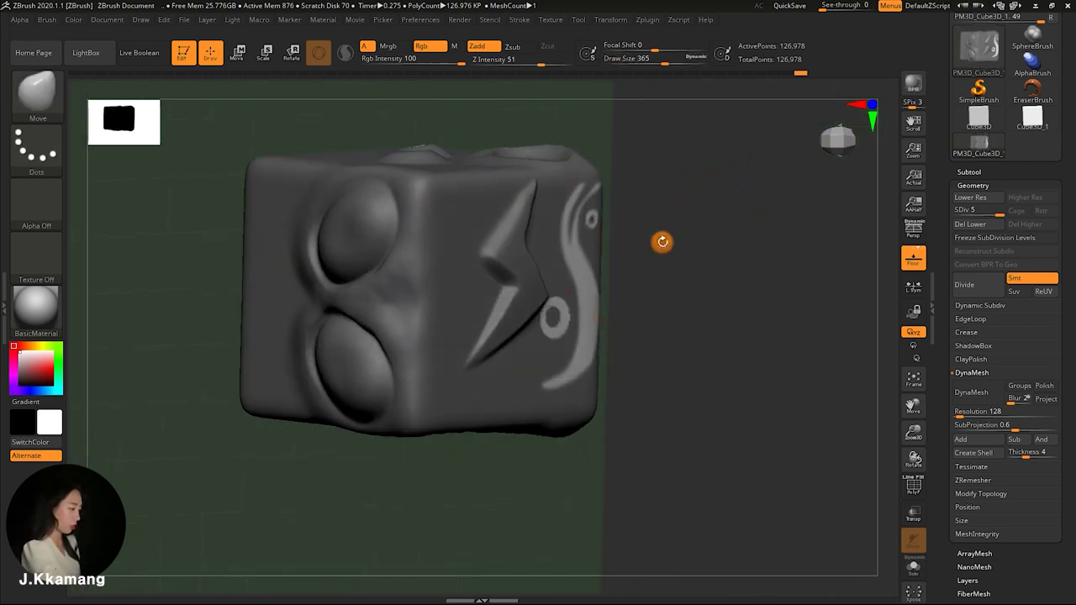
pyautogui.moveTo(572, 295); pyautogui.dragTo(580, 323)
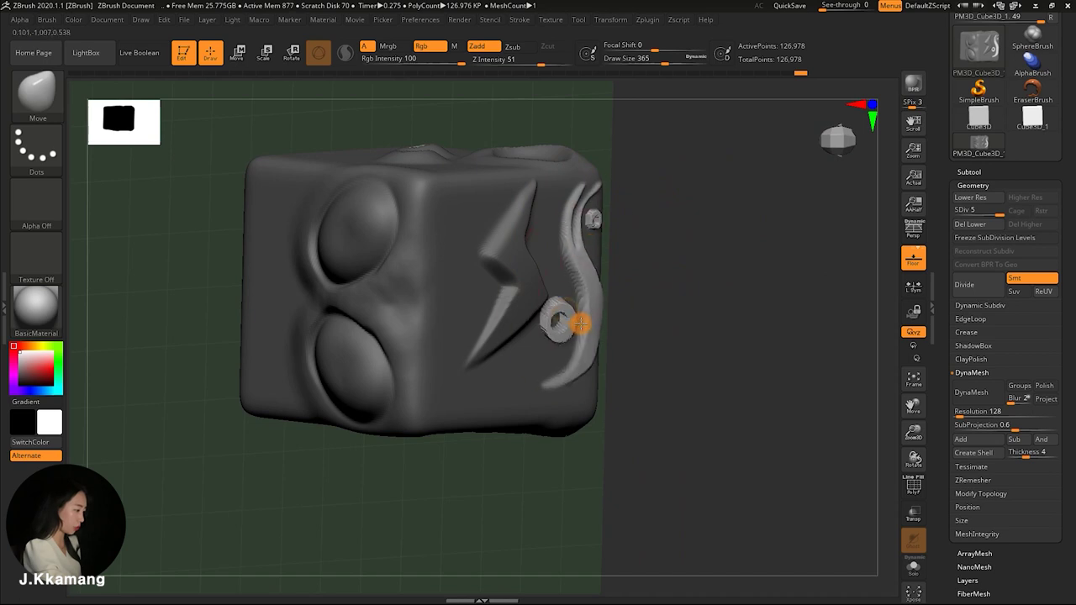
pyautogui.moveTo(658, 283)
pyautogui.mouseDown()
pyautogui.moveTo(641, 295)
pyautogui.moveTo(646, 305)
pyautogui.moveTo(599, 303)
pyautogui.mouseUp()
pyautogui.moveTo(709, 252)
pyautogui.keyDown('shift'); pyautogui.mouseDown()
pyautogui.moveTo(794, 233)
pyautogui.moveTo(723, 247)
pyautogui.moveTo(750, 256)
pyautogui.moveTo(709, 190)
pyautogui.moveTo(742, 257)
pyautogui.moveTo(720, 258)
pyautogui.moveTo(754, 269)
pyautogui.moveTo(714, 216)
pyautogui.mouseUp(); pyautogui.keyUp('shift')
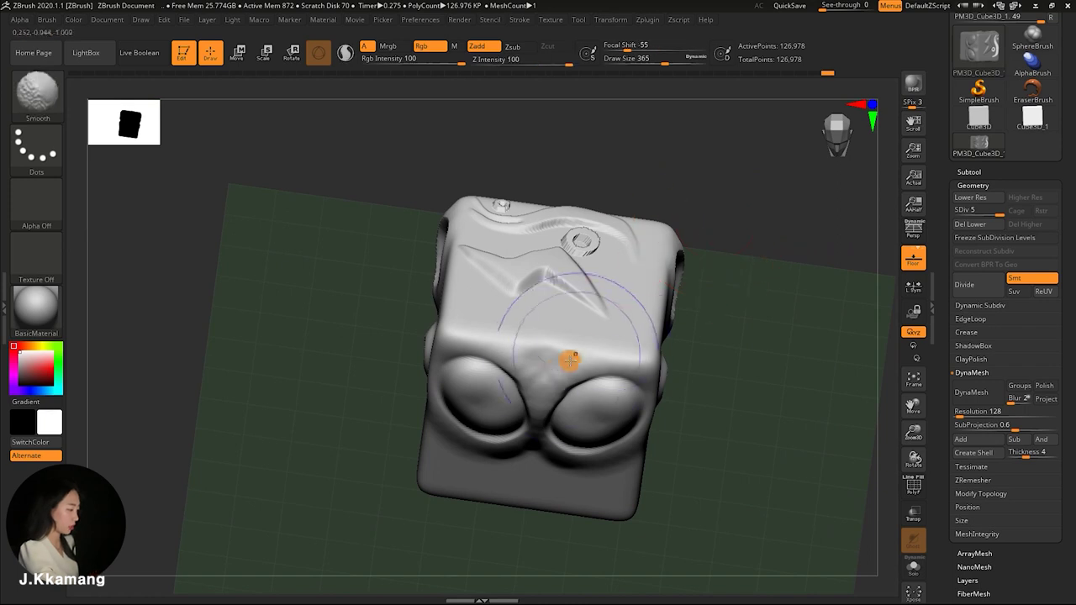
pyautogui.moveTo(564, 360)
pyautogui.keyDown('shift'); pyautogui.mouseDown()
pyautogui.moveTo(527, 355)
pyautogui.moveTo(512, 211)
pyautogui.mouseUp(); pyautogui.keyUp('shift')
pyautogui.moveTo(732, 264)
pyautogui.keyDown('alt'); pyautogui.mouseDown()
pyautogui.moveTo(731, 185)
pyautogui.moveTo(704, 237)
pyautogui.moveTo(743, 299)
pyautogui.mouseUp(); pyautogui.keyUp('alt')
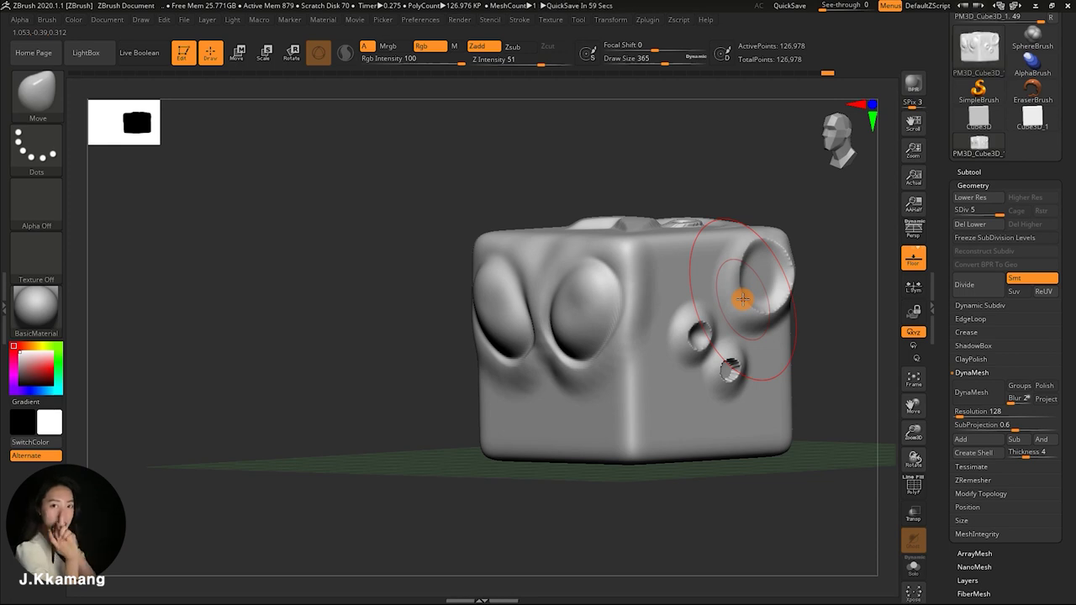
# Shrink the MaskPen brush and paint two oval eye masks side by side on the front face
pyautogui.press('ctrl')
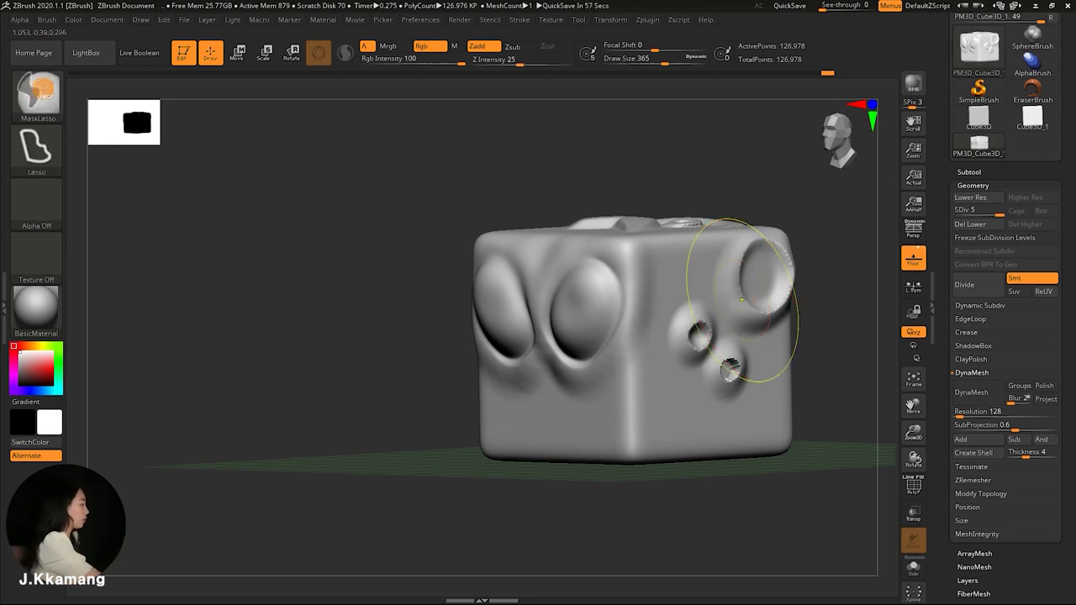
pyautogui.keyDown('ctrl'); pyautogui.click(37, 92); pyautogui.keyUp('ctrl')
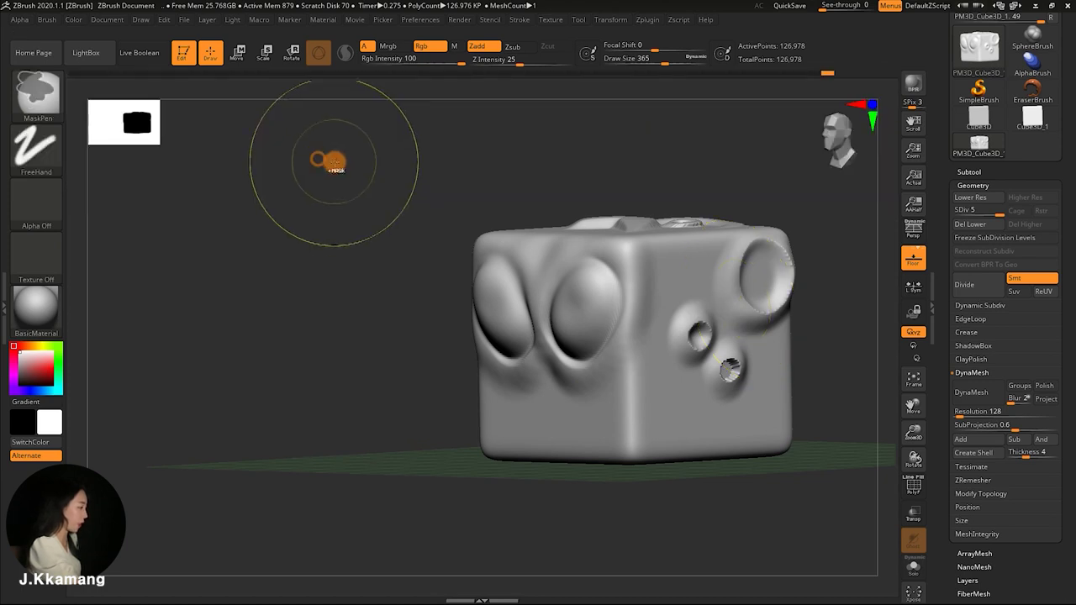
pyautogui.press('space')
pyautogui.moveTo(475, 182)
pyautogui.mouseDown()
pyautogui.moveTo(516, 138)
pyautogui.moveTo(653, 217)
pyautogui.mouseUp()
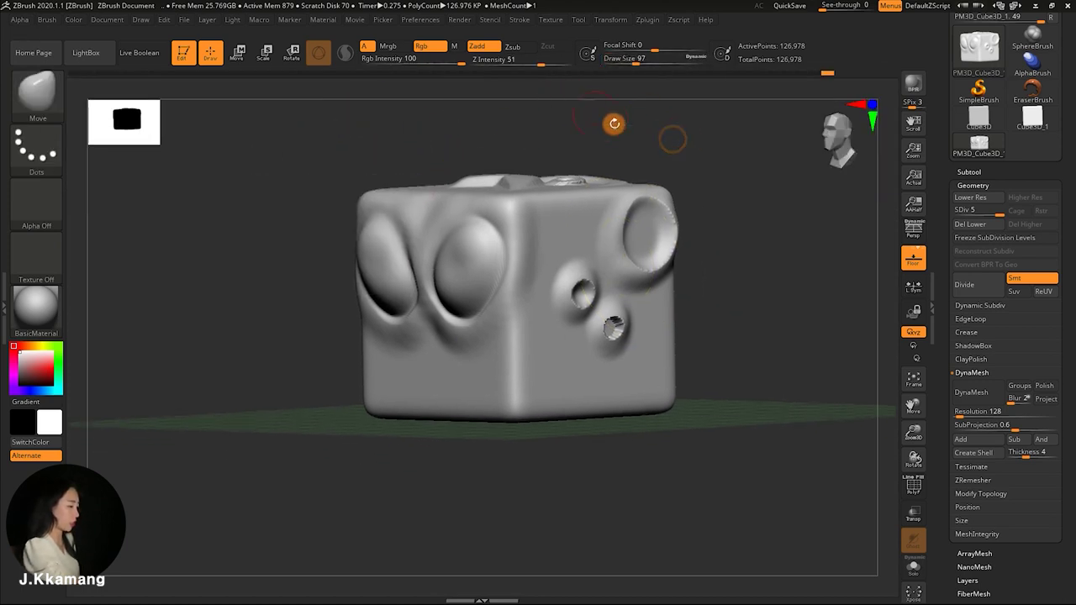
pyautogui.moveTo(499, 233)
pyautogui.keyDown('ctrl'); pyautogui.mouseDown()
pyautogui.moveTo(499, 276)
pyautogui.moveTo(516, 274)
pyautogui.moveTo(513, 253)
pyautogui.mouseUp(); pyautogui.keyUp('ctrl')
pyautogui.moveTo(396, 282)
pyautogui.keyDown('ctrl'); pyautogui.mouseDown()
pyautogui.moveTo(389, 305)
pyautogui.moveTo(408, 243)
pyautogui.mouseUp(); pyautogui.keyUp('ctrl')
pyautogui.press('space')
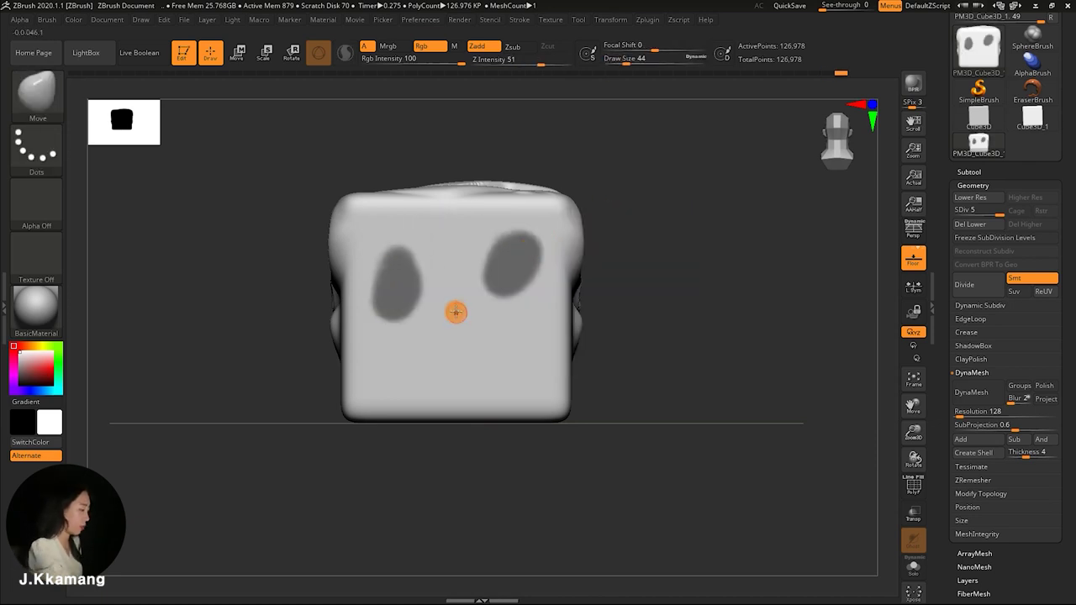
# At brush size 31, mask an S-curve nose, a small dot and a heart on the cheek
pyautogui.press('space')
pyautogui.moveTo(467, 252); pyautogui.dragTo(472, 286)
pyautogui.moveTo(464, 326)
pyautogui.keyDown('ctrl'); pyautogui.mouseDown()
pyautogui.moveTo(479, 337)
pyautogui.moveTo(476, 380)
pyautogui.moveTo(508, 344)
pyautogui.mouseUp(); pyautogui.keyUp('ctrl')
pyautogui.keyDown('ctrl'); pyautogui.click(490, 320); pyautogui.keyUp('ctrl')
pyautogui.keyDown('ctrl'); pyautogui.moveTo(525, 312); pyautogui.dragTo(547, 310); pyautogui.keyUp('ctrl')
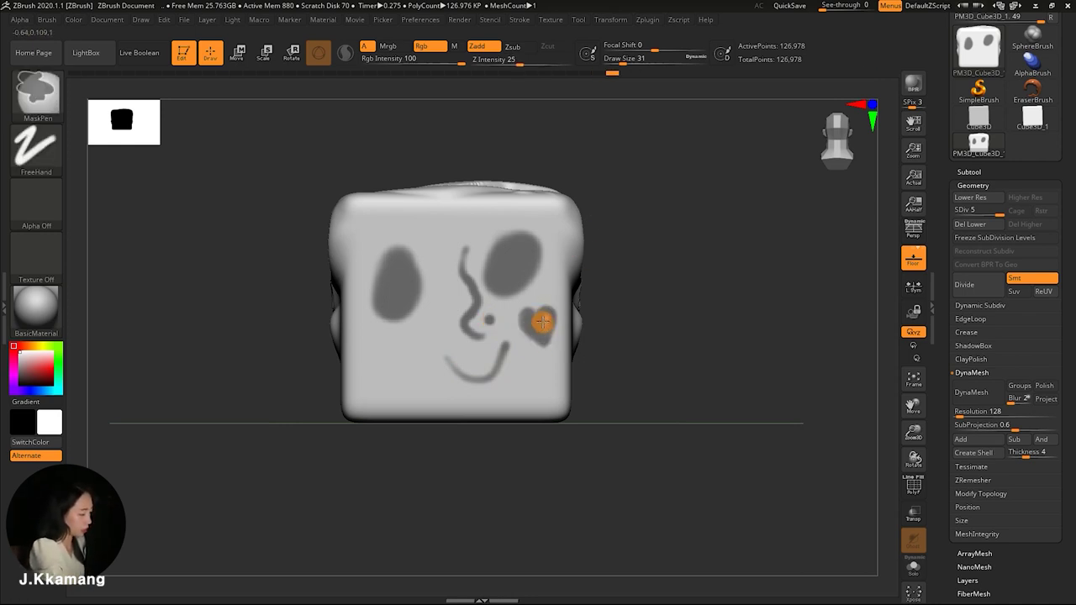
# Sculpt around the masked heart with the Standard brush and check it from a three-quarter view
pyautogui.press('space')
pyautogui.moveTo(530, 305); pyautogui.dragTo(543, 341)
pyautogui.moveTo(603, 195)
pyautogui.mouseDown()
pyautogui.moveTo(785, 247)
pyautogui.moveTo(739, 228)
pyautogui.moveTo(759, 221)
pyautogui.moveTo(749, 263)
pyautogui.mouseUp()
pyautogui.press('space')
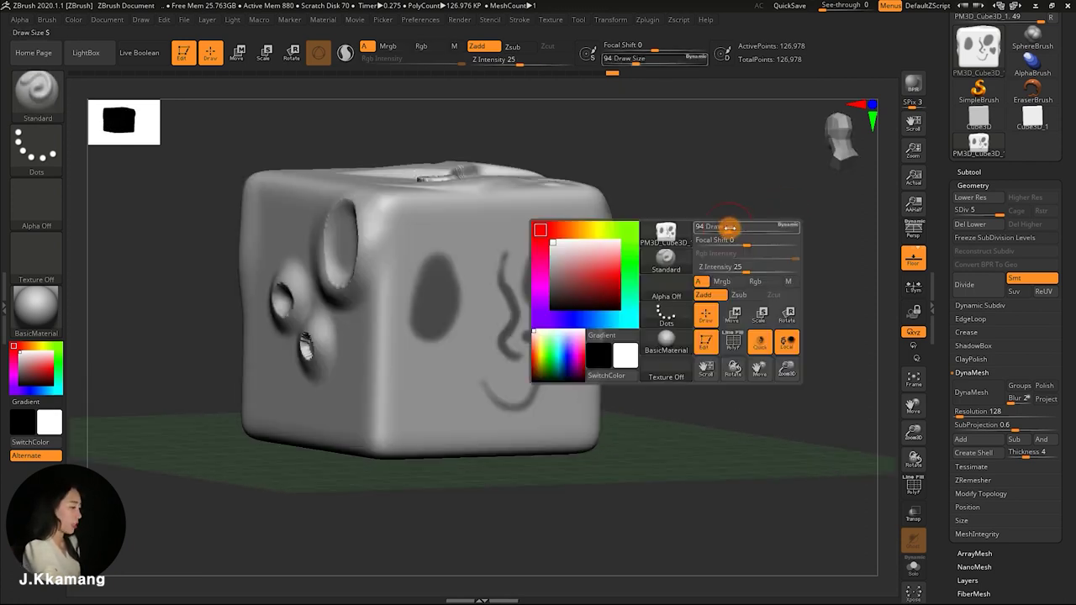
pyautogui.keyDown('ctrl'); pyautogui.click(55, 87); pyautogui.keyUp('ctrl')
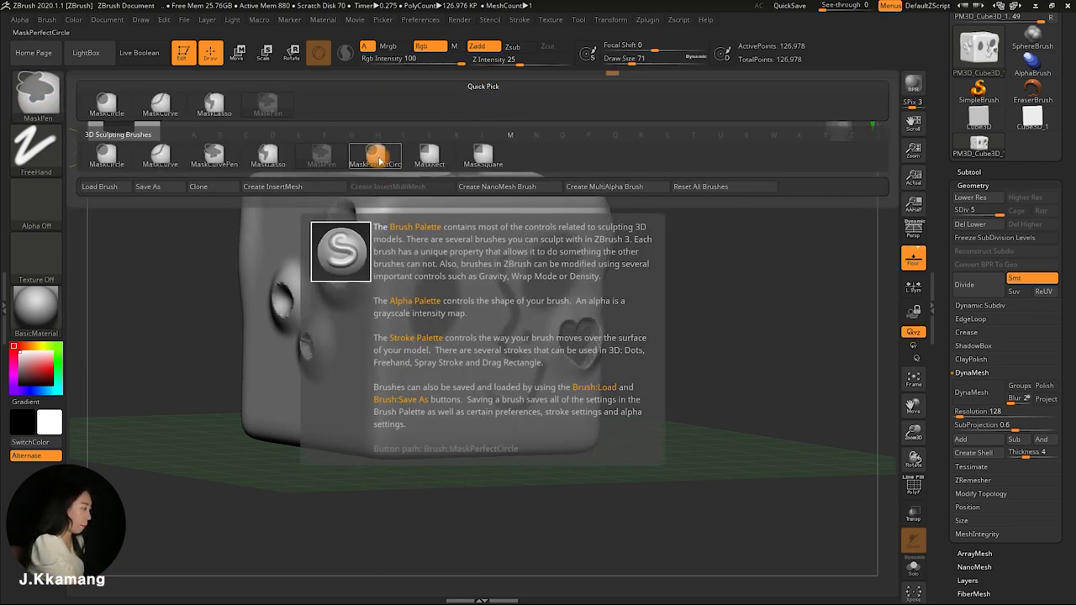
# Mask a rectangular band across the cube's top with MaskRect, adjusting its extent
pyautogui.click(430, 162)
pyautogui.moveTo(451, 159)
pyautogui.keyDown('shift'); pyautogui.mouseDown()
pyautogui.moveTo(656, 176)
pyautogui.moveTo(672, 194)
pyautogui.mouseUp(); pyautogui.keyUp('shift')
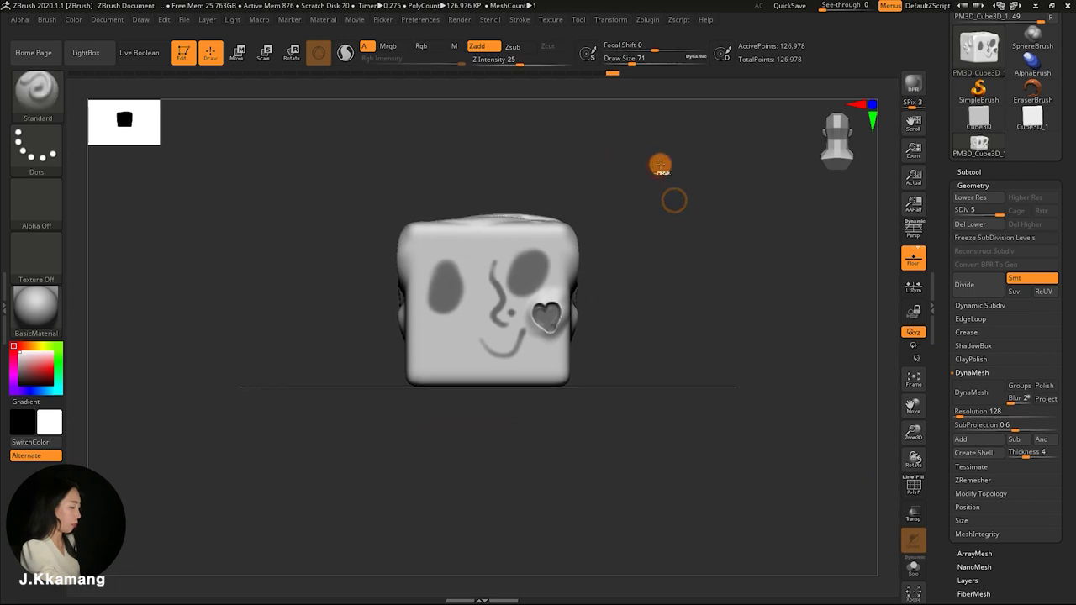
pyautogui.keyDown('ctrl'); pyautogui.moveTo(680, 152); pyautogui.dragTo(379, 244); pyautogui.keyUp('ctrl')
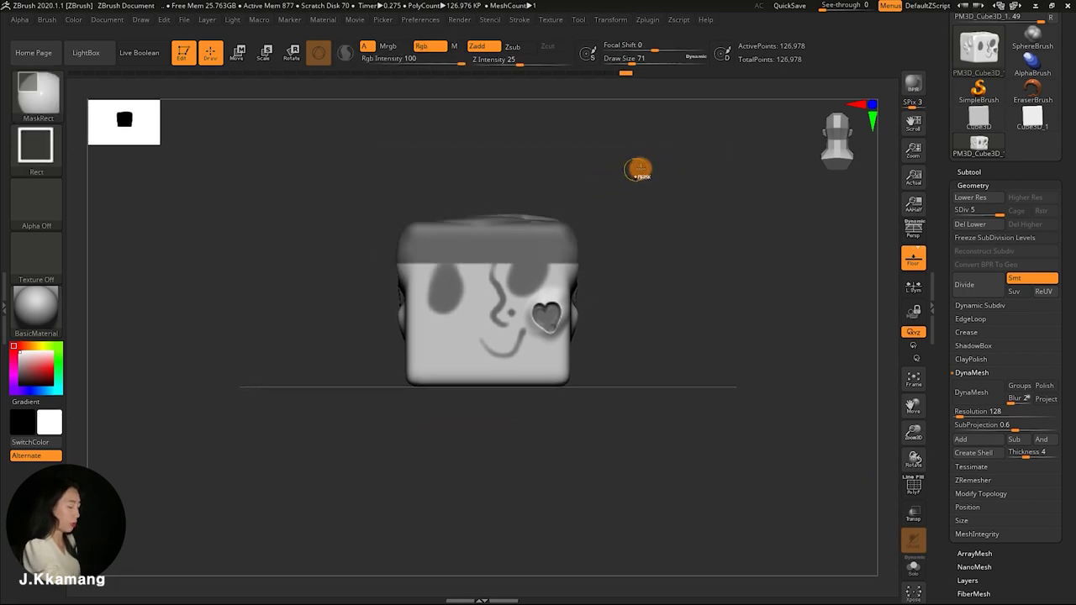
pyautogui.keyDown('alt'); pyautogui.moveTo(651, 199); pyautogui.dragTo(655, 206); pyautogui.keyUp('alt')
pyautogui.keyDown('ctrl'); pyautogui.moveTo(711, 149); pyautogui.dragTo(252, 269); pyautogui.keyUp('ctrl')
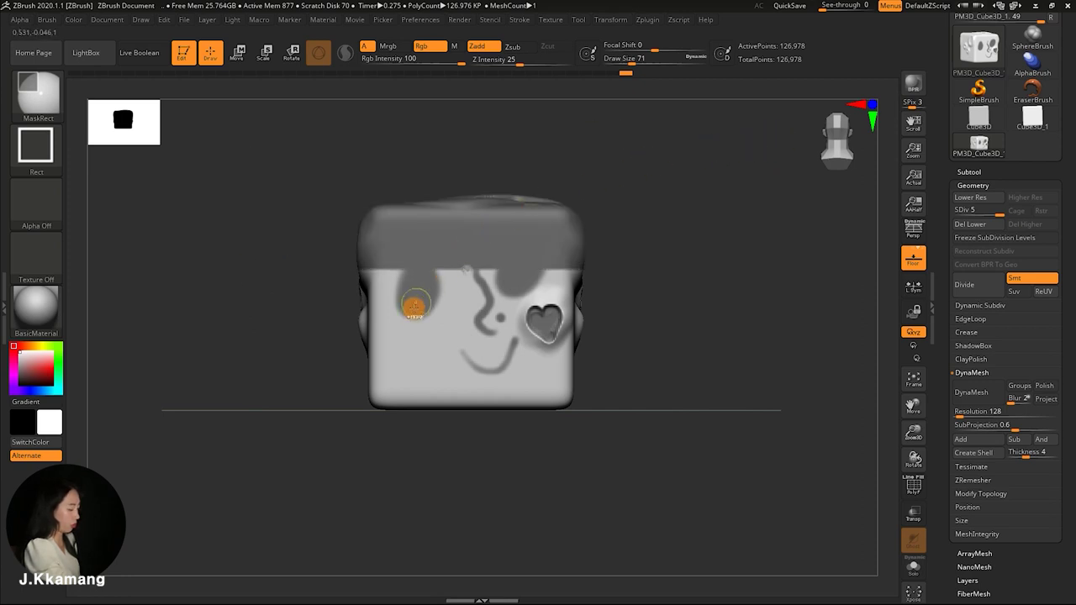
pyautogui.keyDown('ctrl'); pyautogui.moveTo(429, 472); pyautogui.dragTo(515, 244); pyautogui.keyUp('ctrl')
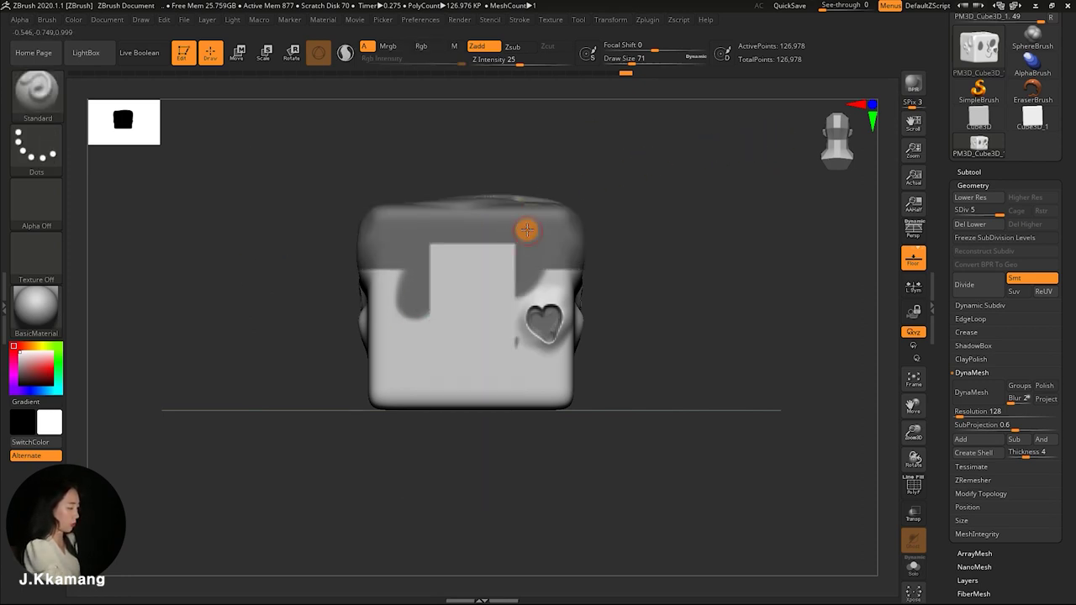
pyautogui.keyDown('ctrl'); pyautogui.keyDown('alt'); pyautogui.moveTo(590, 152); pyautogui.dragTo(418, 208); pyautogui.keyUp('alt'); pyautogui.keyUp('ctrl')
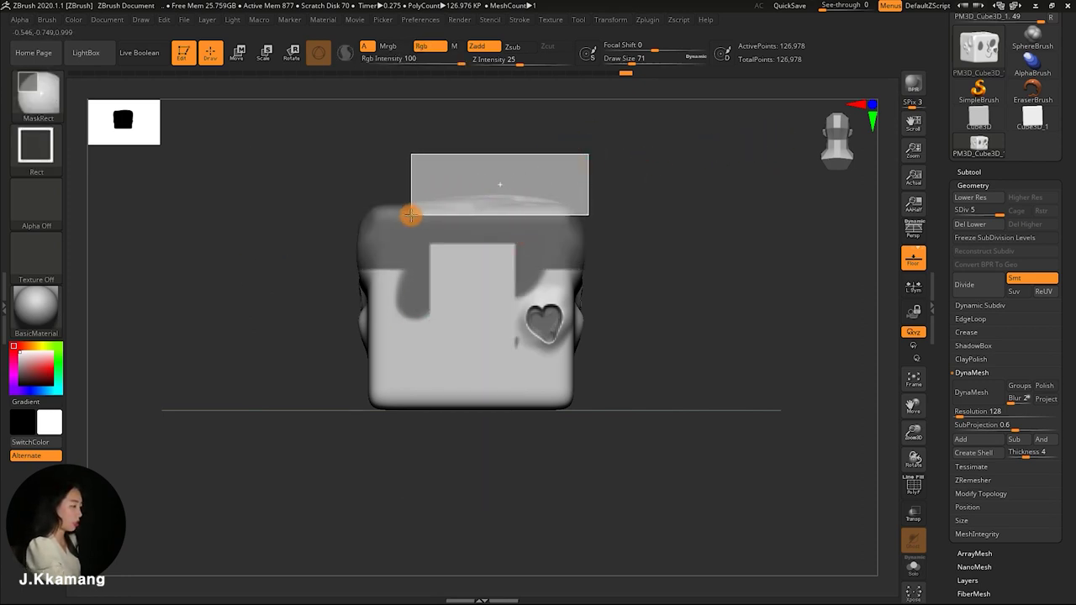
pyautogui.keyDown('ctrl'); pyautogui.keyDown('alt'); pyautogui.moveTo(632, 219); pyautogui.dragTo(529, 256); pyautogui.keyUp('alt'); pyautogui.keyUp('ctrl')
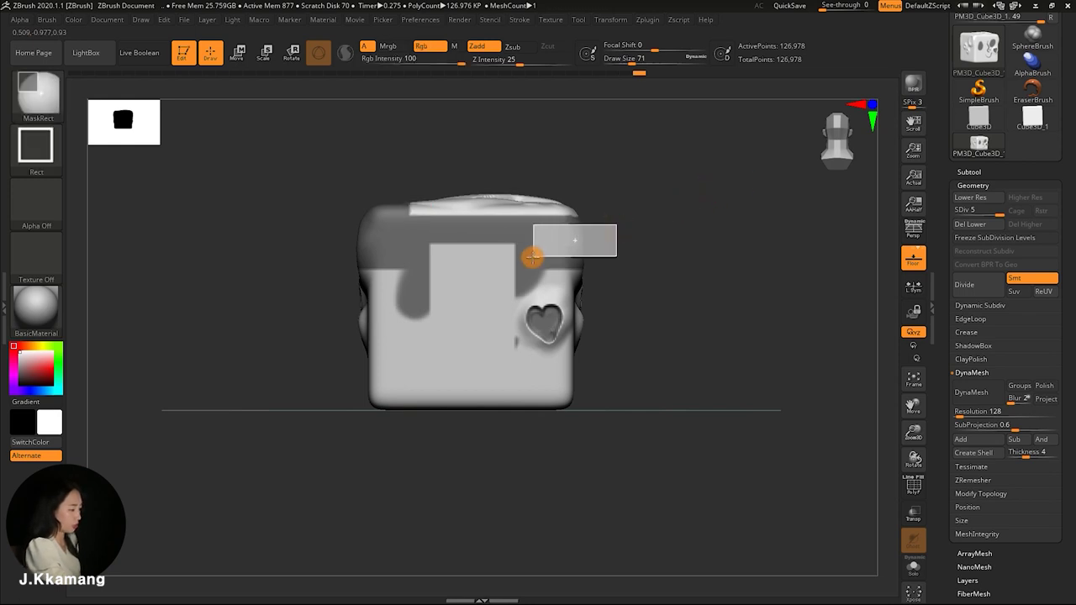
# Invert the mask and pull the top strip out into a flap with the Move brush at size 305
pyautogui.keyDown('ctrl'); pyautogui.click(714, 240); pyautogui.keyUp('ctrl')
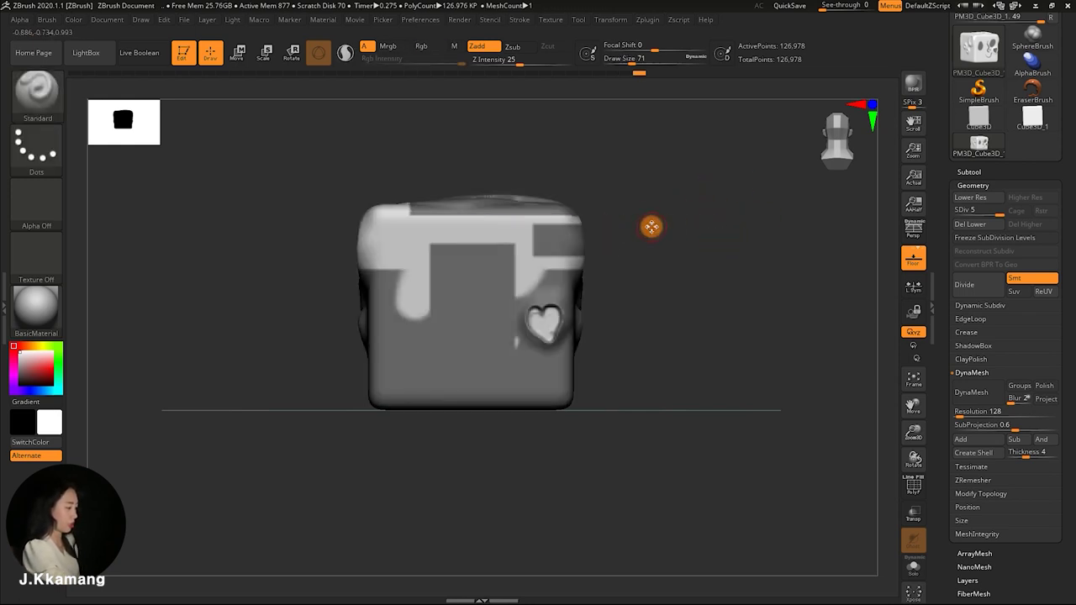
pyautogui.press('s')
pyautogui.moveTo(648, 226); pyautogui.dragTo(677, 212)
pyautogui.press('b')
pyautogui.press('m')
pyautogui.press('v')
pyautogui.moveTo(569, 231)
pyautogui.mouseDown()
pyautogui.moveTo(634, 228)
pyautogui.moveTo(598, 327)
pyautogui.mouseUp()
pyautogui.moveTo(647, 221); pyautogui.dragTo(647, 193)
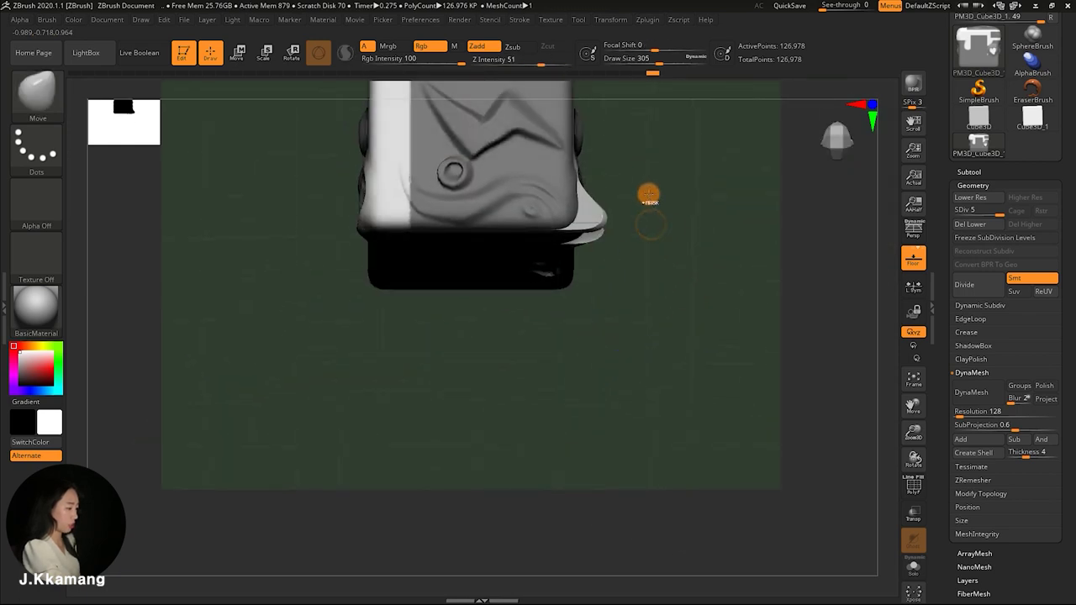
pyautogui.moveTo(570, 215); pyautogui.dragTo(593, 190)
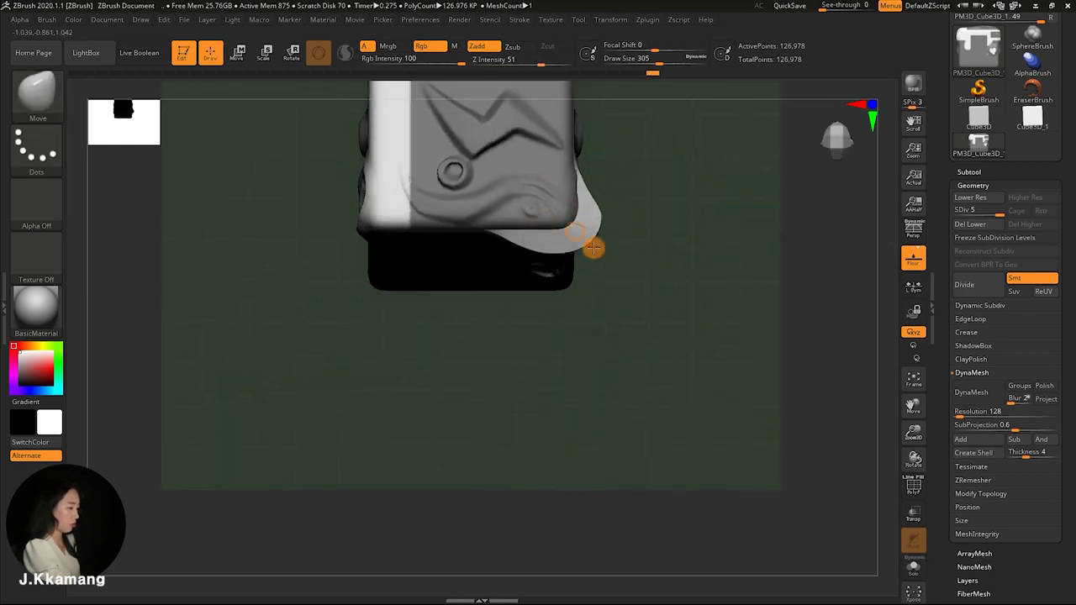
pyautogui.moveTo(664, 201)
pyautogui.keyDown('shift'); pyautogui.mouseDown()
pyautogui.moveTo(684, 228)
pyautogui.moveTo(675, 235)
pyautogui.moveTo(765, 207)
pyautogui.moveTo(661, 183)
pyautogui.mouseUp(); pyautogui.keyUp('shift')
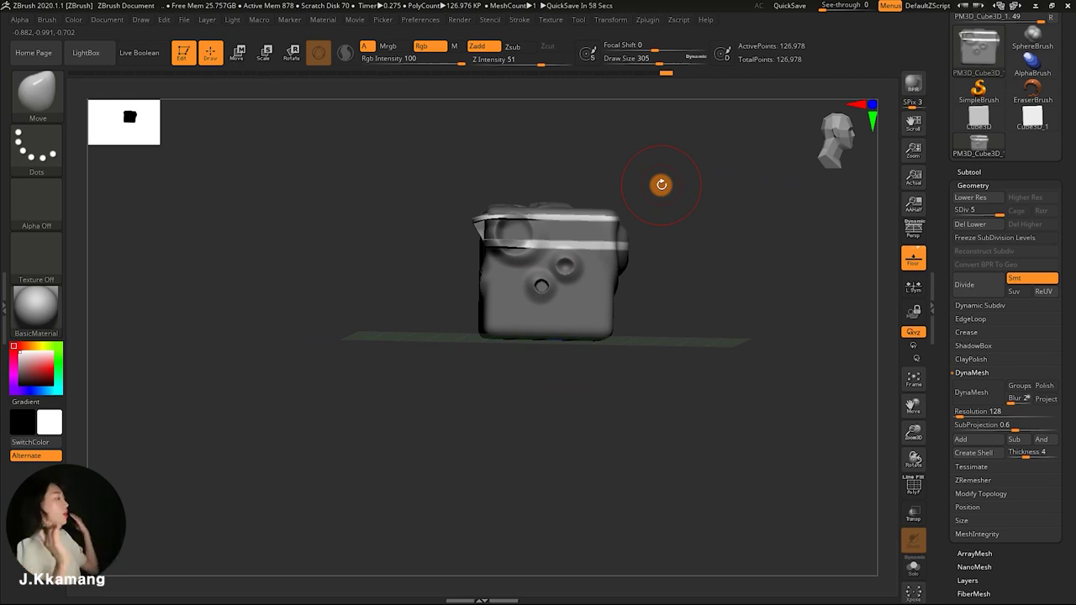
pyautogui.press('space')
# Undo back to history entry 28, restoring the two-eyed cube without face masks or flap
pyautogui.moveTo(663, 173)
pyautogui.mouseDown()
pyautogui.moveTo(641, 178)
pyautogui.moveTo(720, 190)
pyautogui.moveTo(638, 214)
pyautogui.moveTo(663, 214)
pyautogui.moveTo(661, 238)
pyautogui.moveTo(726, 233)
pyautogui.moveTo(702, 169)
pyautogui.mouseUp()
pyautogui.hotkey('ctrl', 'z')
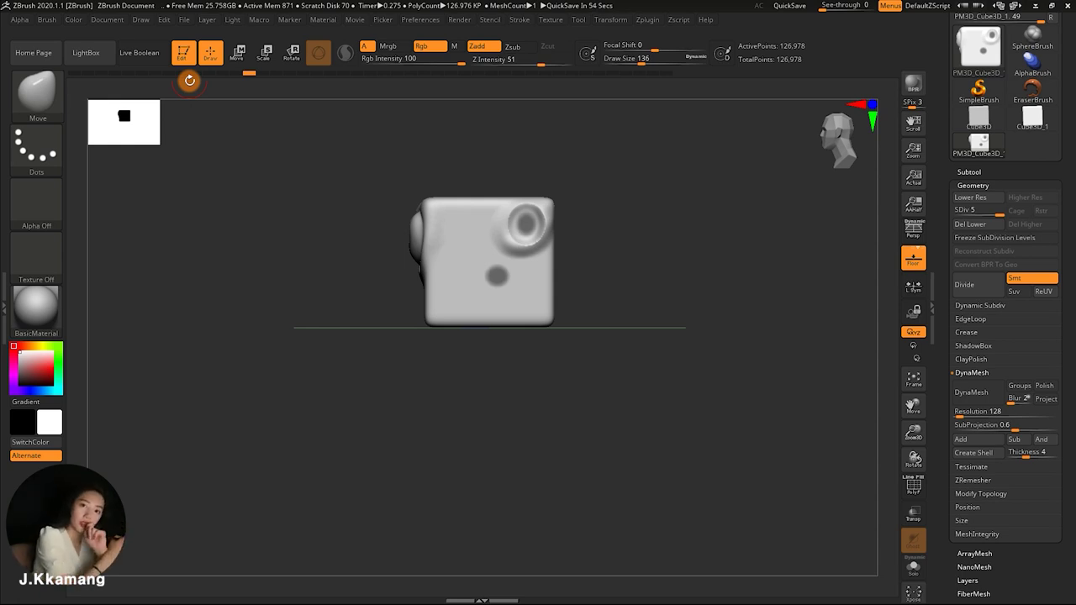
pyautogui.moveTo(247, 72); pyautogui.dragTo(190, 71)
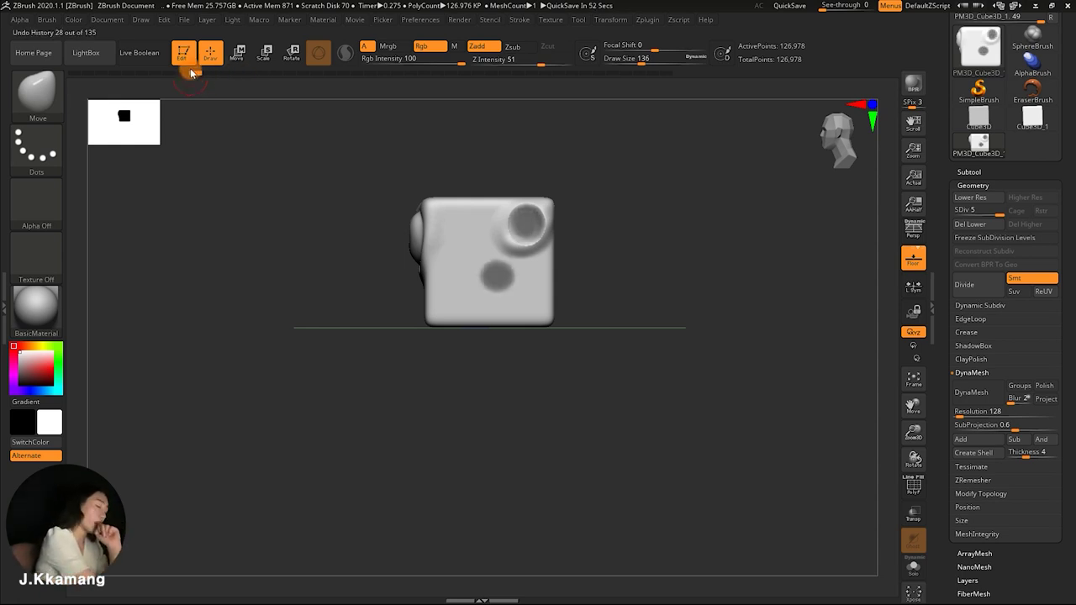
pyautogui.moveTo(190, 73)
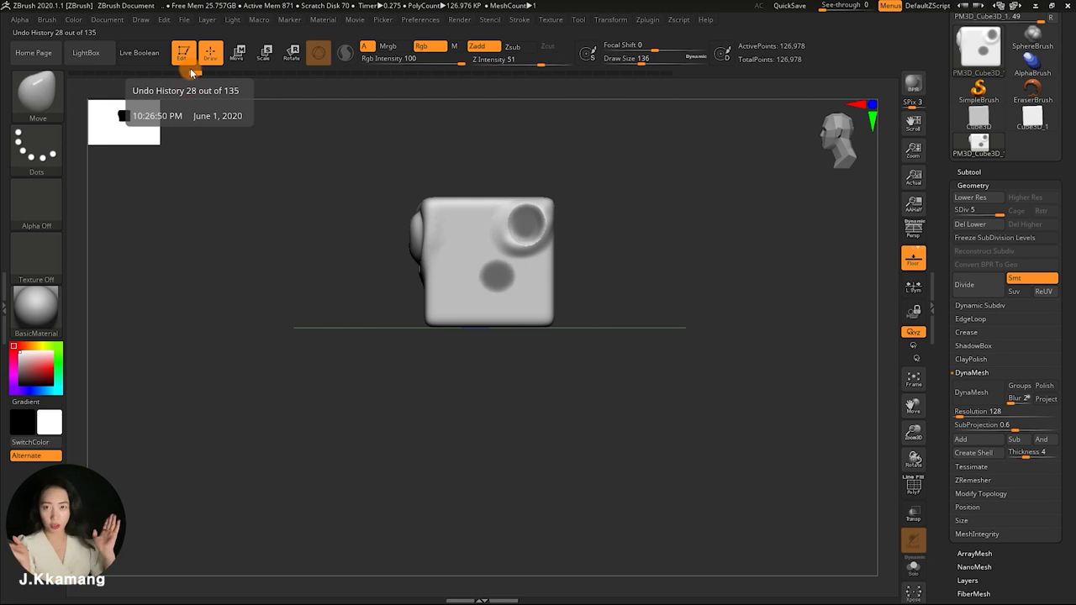
pyautogui.moveTo(628, 224)
pyautogui.mouseDown()
pyautogui.moveTo(689, 207)
pyautogui.moveTo(670, 207)
pyautogui.moveTo(682, 214)
pyautogui.moveTo(630, 183)
pyautogui.mouseUp()
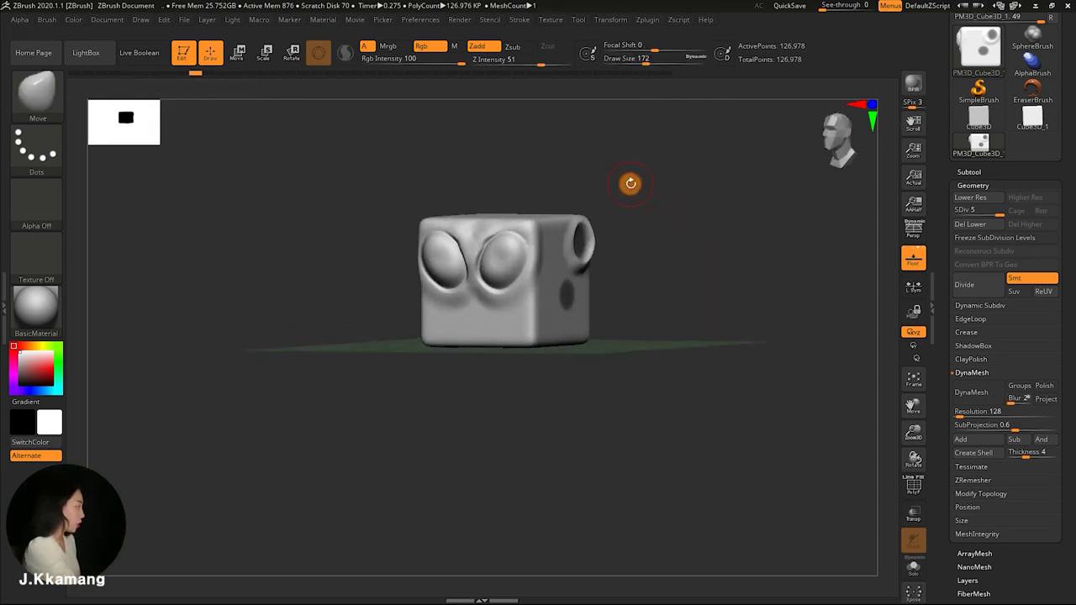
pyautogui.keyDown('ctrl'); pyautogui.click(36, 93); pyautogui.keyUp('ctrl')
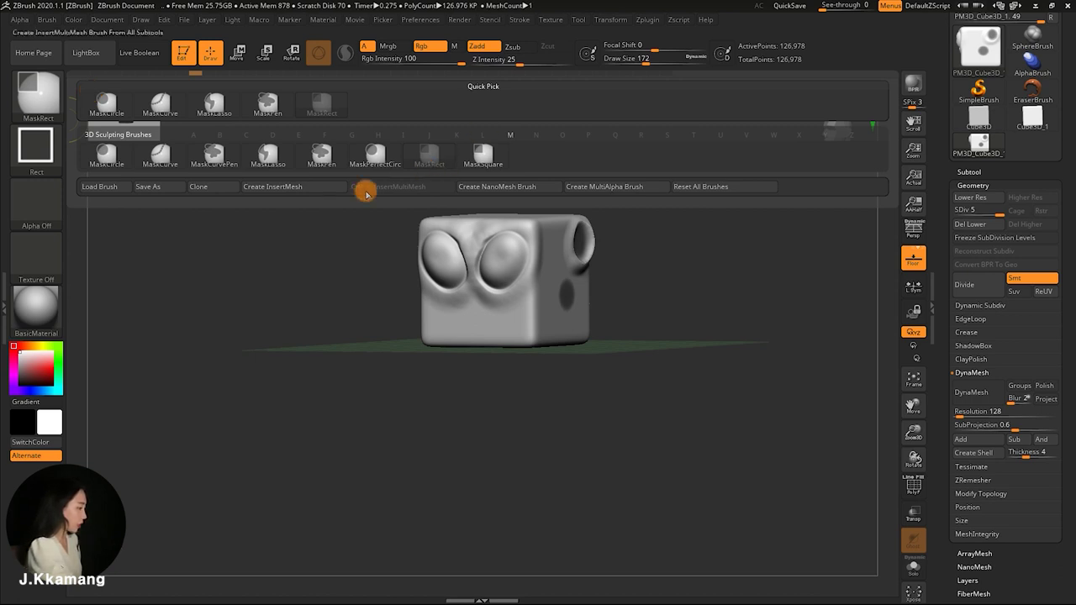
# Drag a MaskRect rectangle over the cube's top, prompting the warning about losing 108 undo steps
pyautogui.press('v')
pyautogui.moveTo(667, 211); pyautogui.dragTo(659, 221)
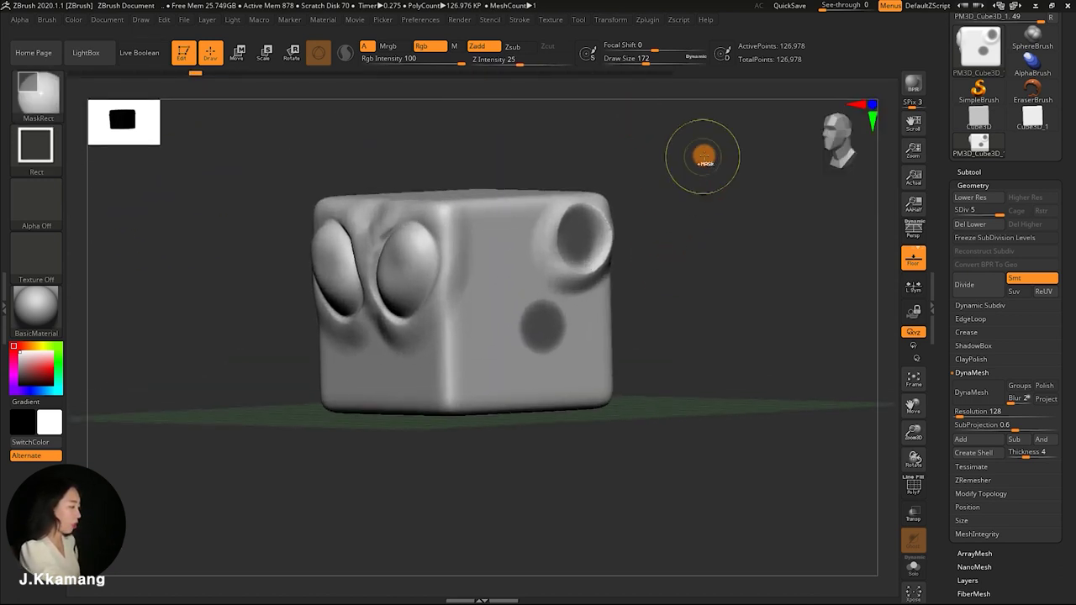
pyautogui.keyDown('ctrl'); pyautogui.moveTo(702, 157); pyautogui.dragTo(391, 274); pyautogui.keyUp('ctrl')
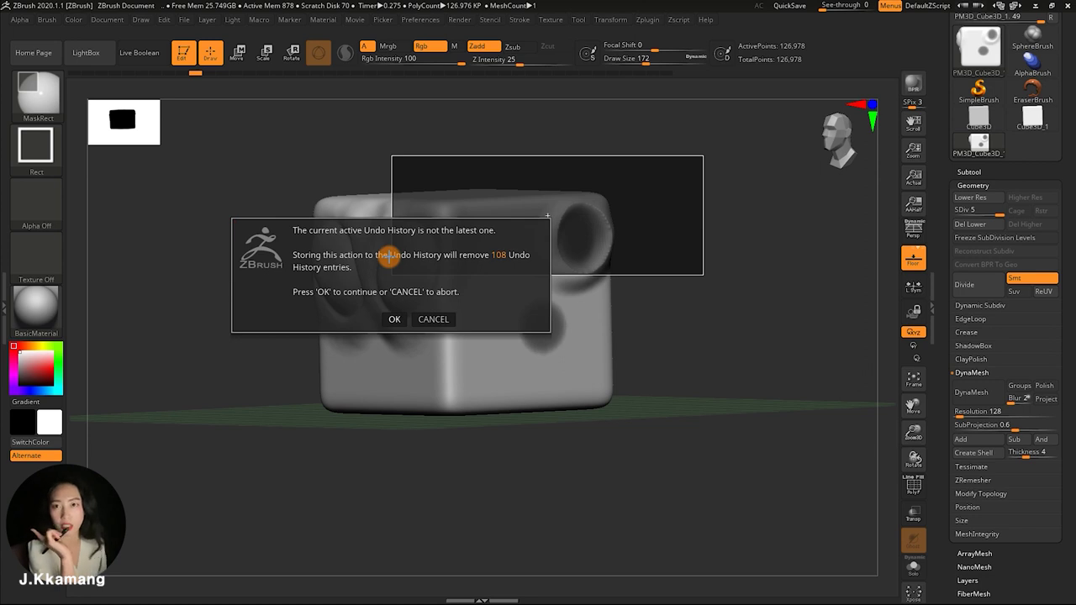